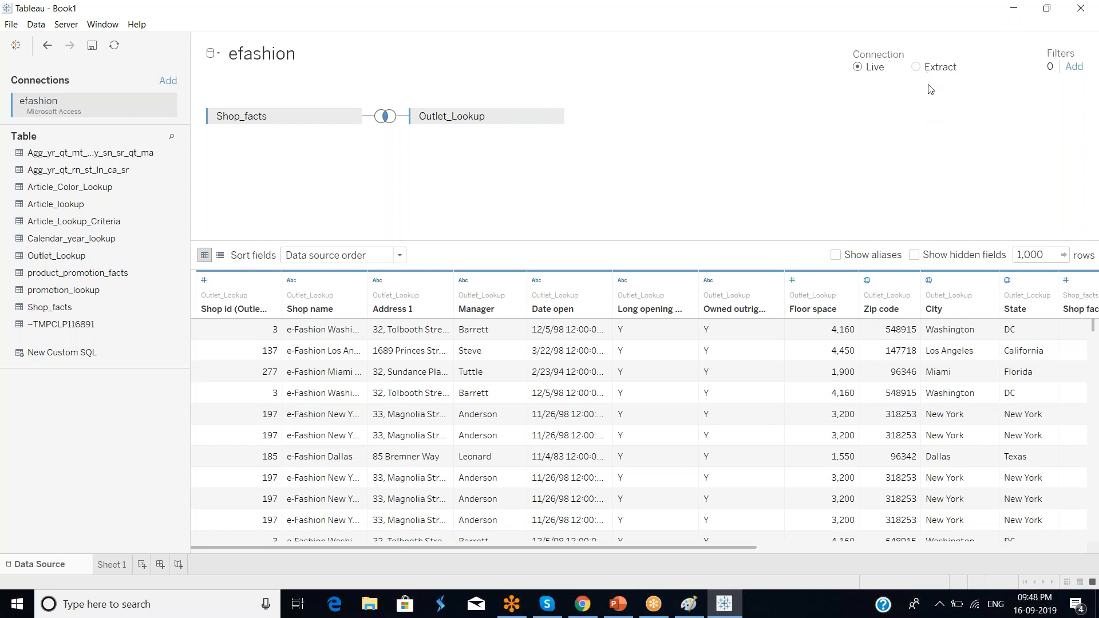
# - Add two blank worksheets to the workbook and return to Sheet 1
pyautogui.click(112, 565)
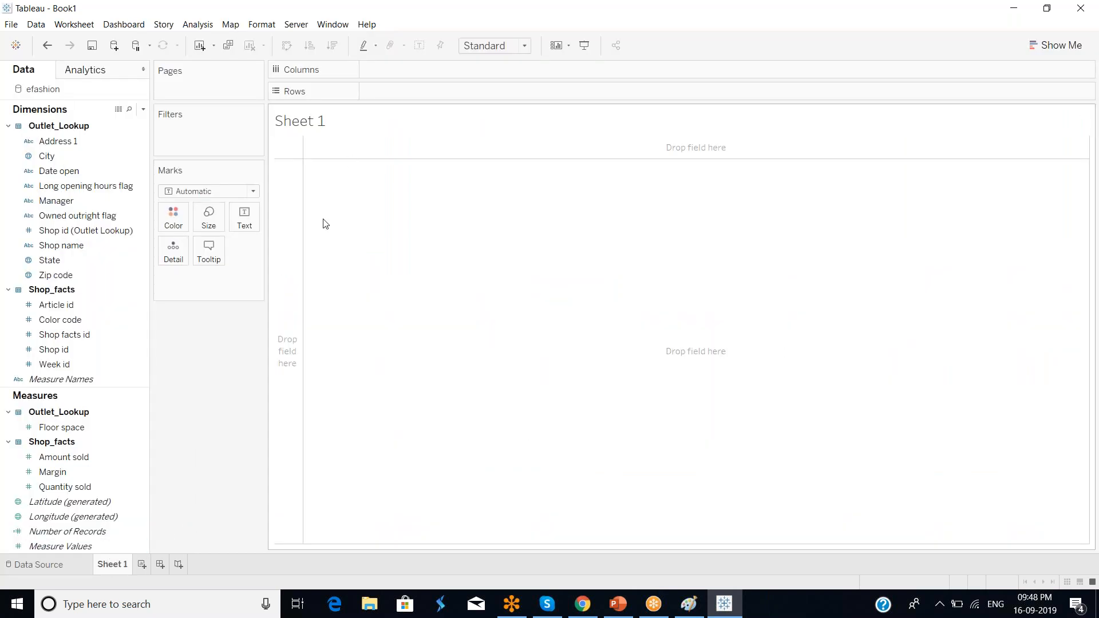
pyautogui.click(48, 566)
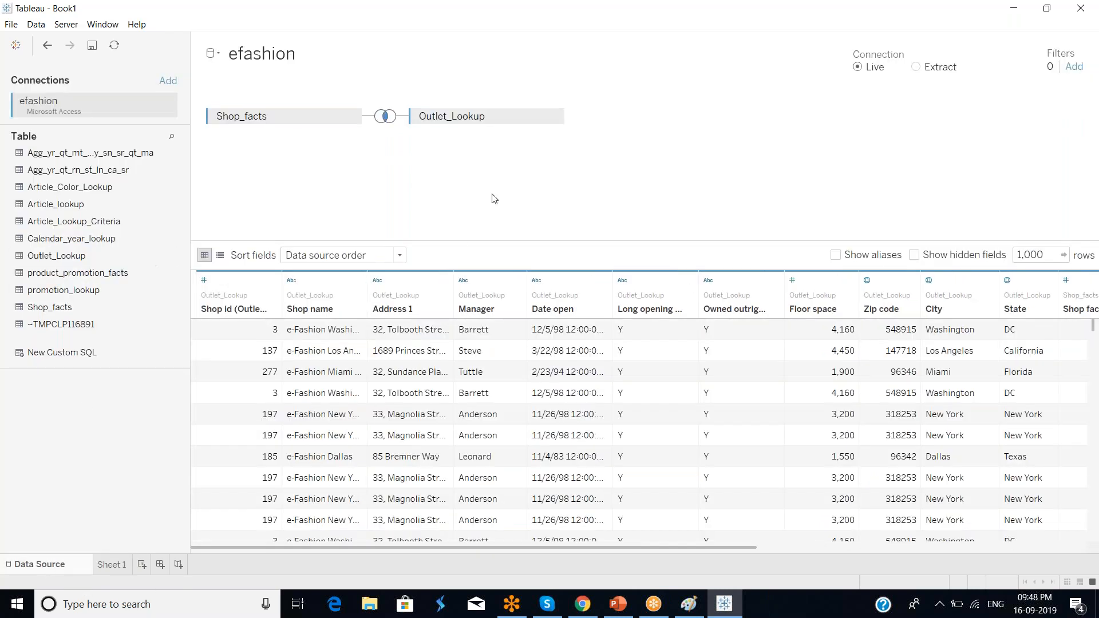
pyautogui.click(118, 567)
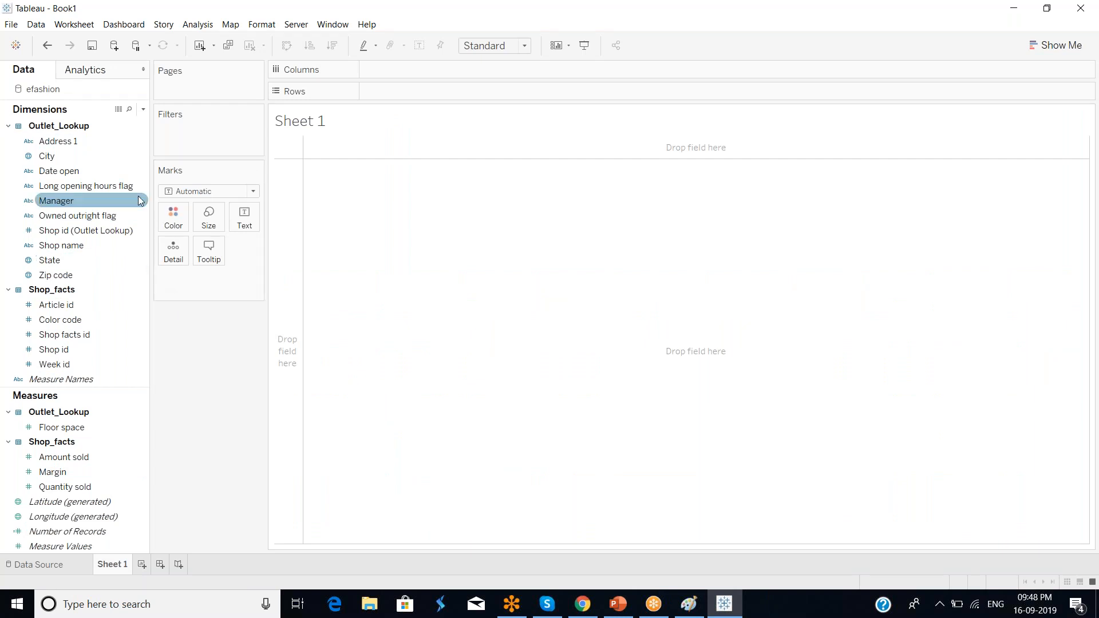
pyautogui.click(141, 565)
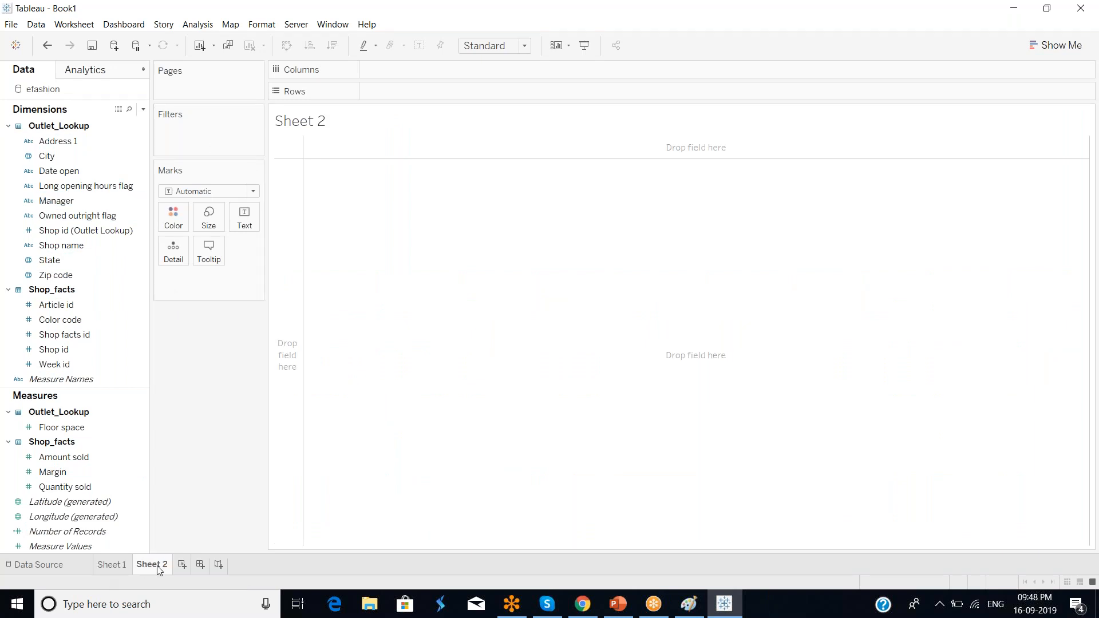
pyautogui.click(183, 565)
pyautogui.click(118, 567)
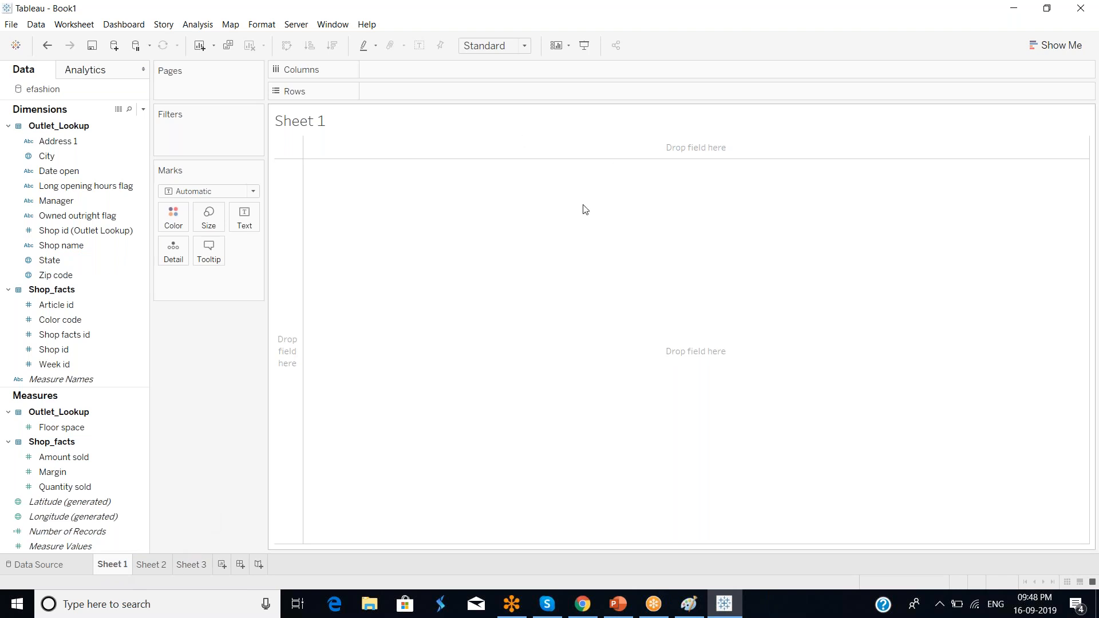
pyautogui.click(141, 566)
pyautogui.click(181, 566)
pyautogui.click(114, 567)
pyautogui.click(148, 564)
pyautogui.click(190, 565)
pyautogui.click(115, 564)
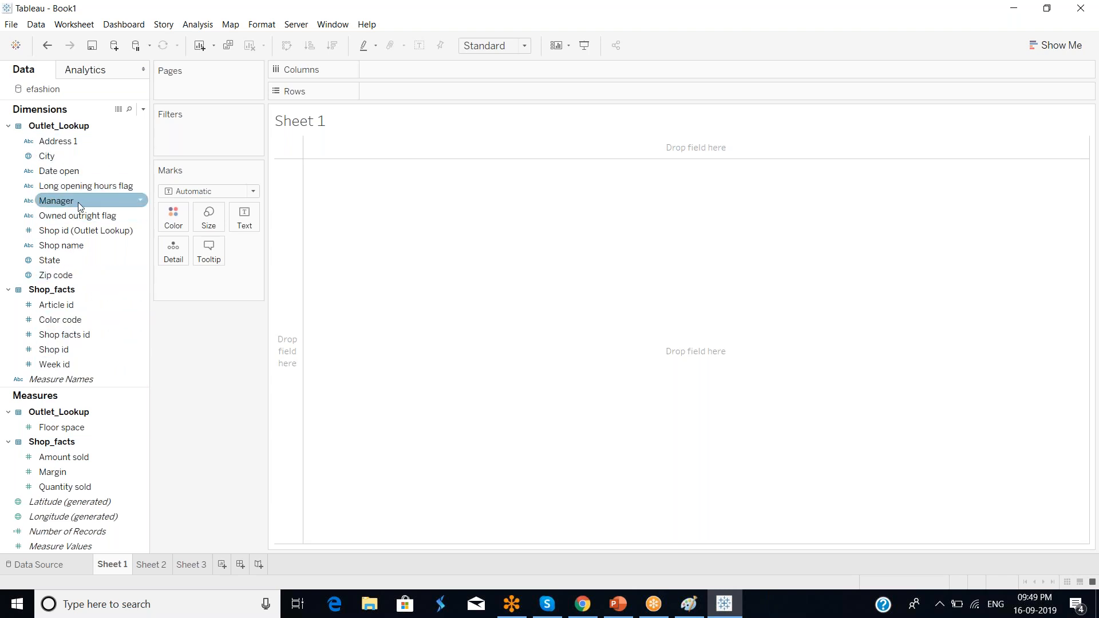
# - Build a text table on Sheet 1 showing Amount sold by State and City, and widen the City column
pyautogui.click(73, 263)
pyautogui.moveTo(64, 260); pyautogui.dragTo(290, 188)
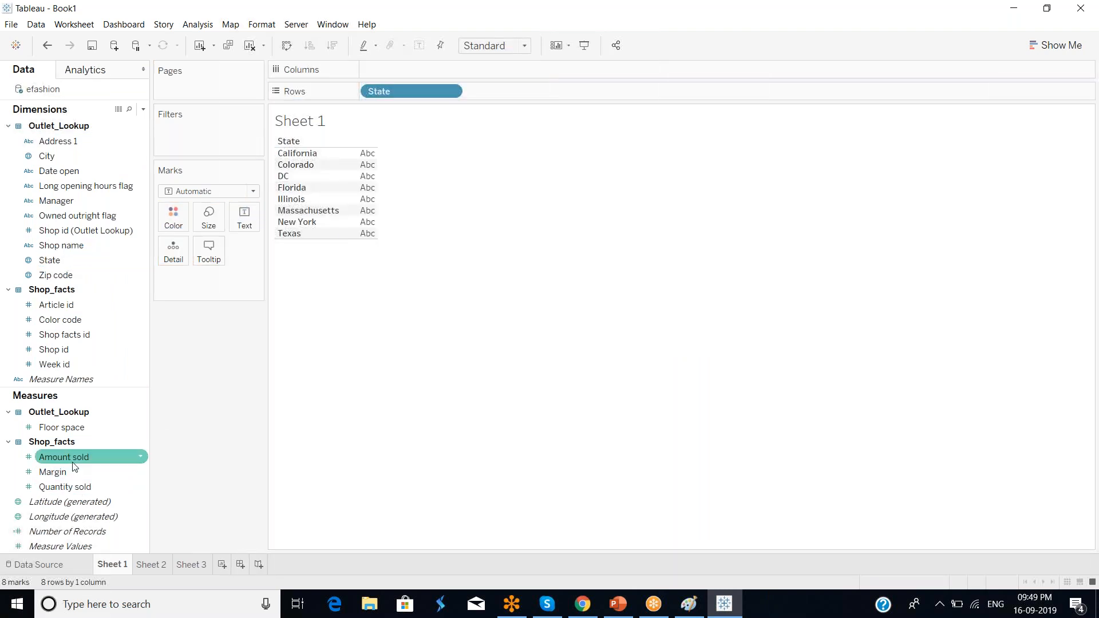
pyautogui.moveTo(75, 462); pyautogui.dragTo(362, 206)
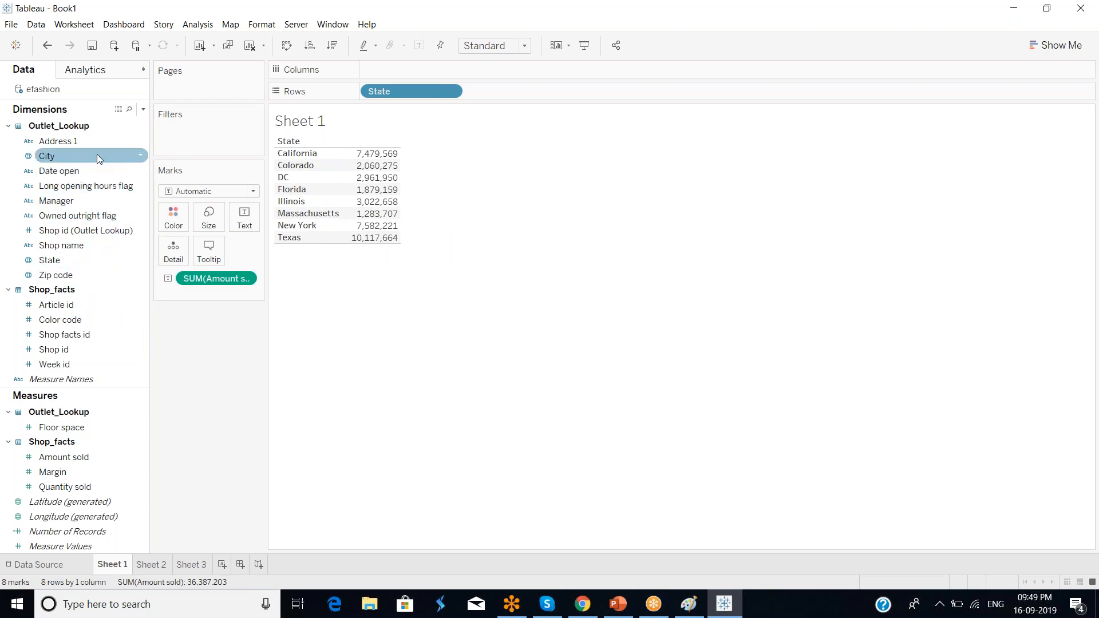
pyautogui.moveTo(70, 156); pyautogui.dragTo(344, 195)
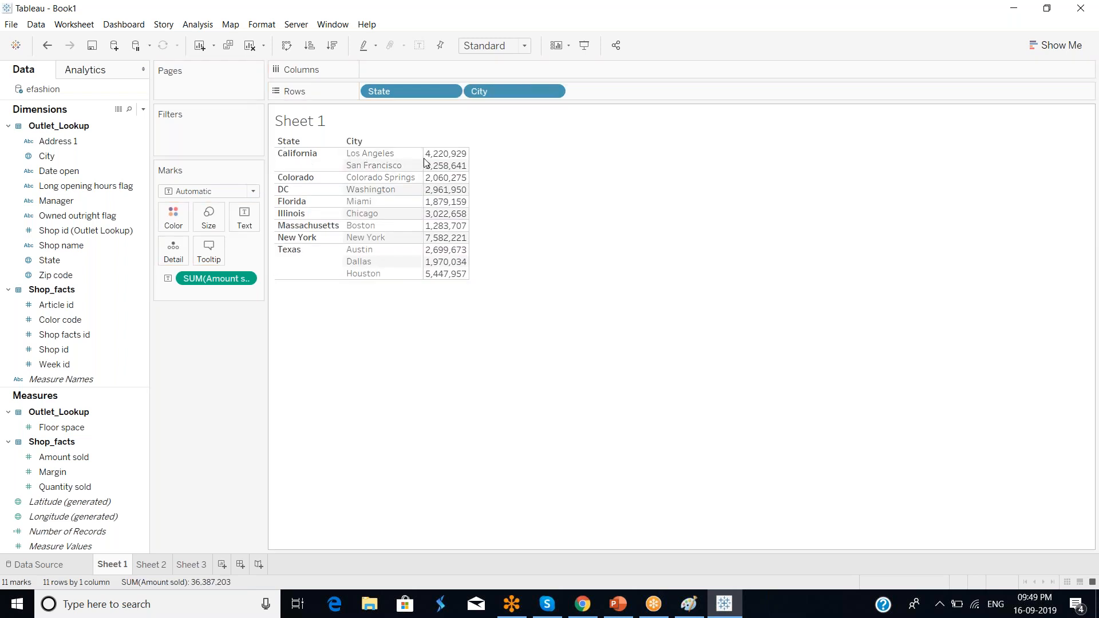
pyautogui.moveTo(424, 162)
pyautogui.moveTo(424, 162); pyautogui.dragTo(448, 162)
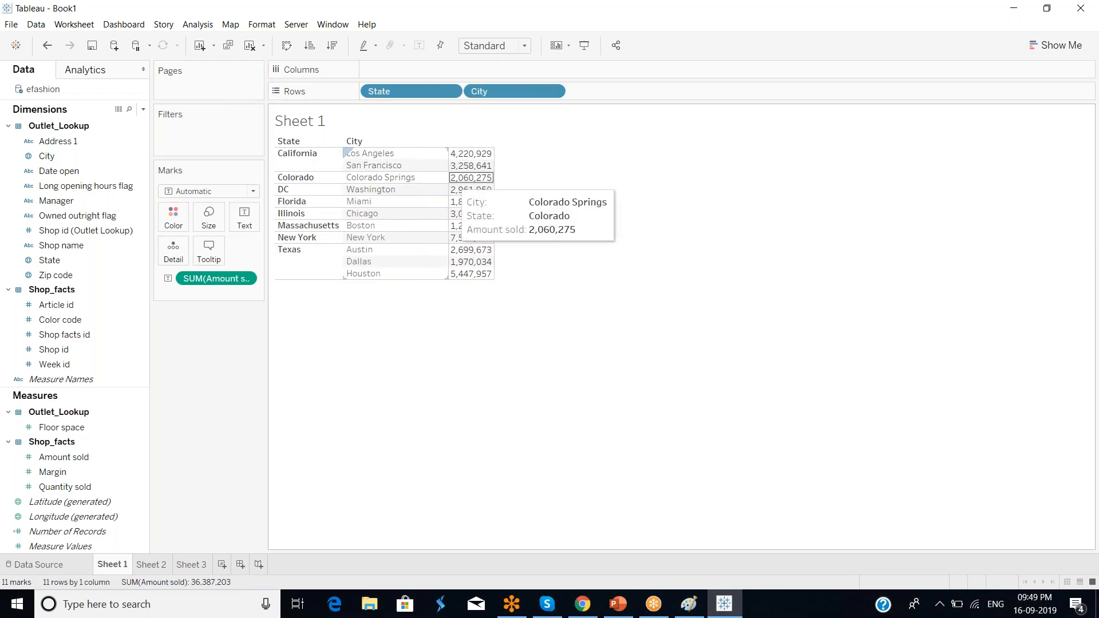
# - Switch to PowerPoint to read the slide on workbooks, worksheets and dashboards, and return to Tableau
pyautogui.click(139, 563)
pyautogui.click(111, 566)
pyautogui.click(618, 605)
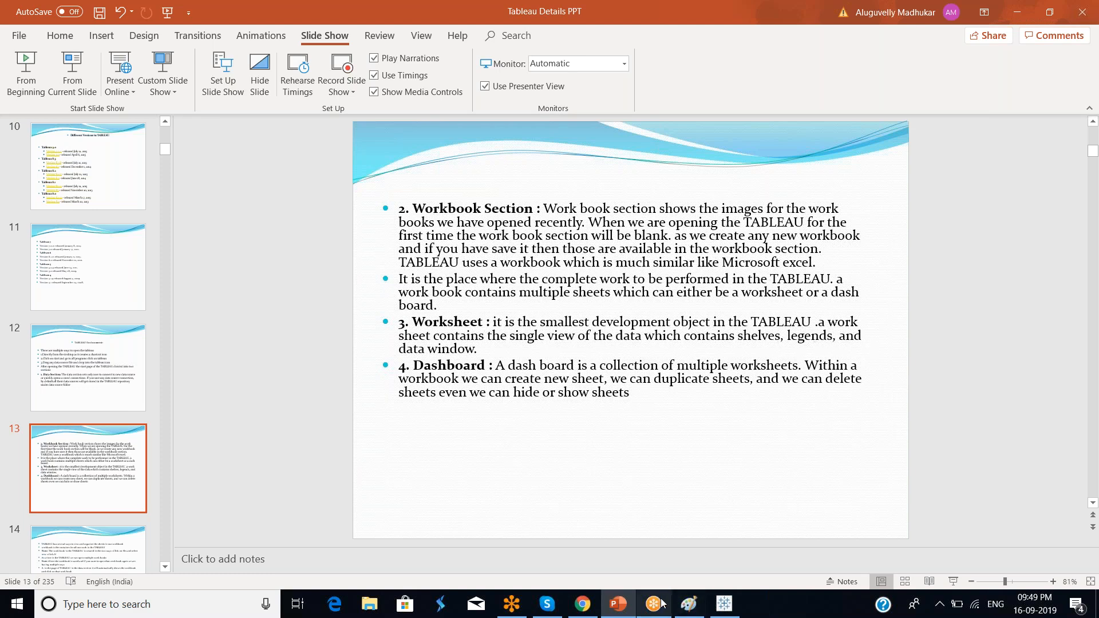
pyautogui.click(724, 604)
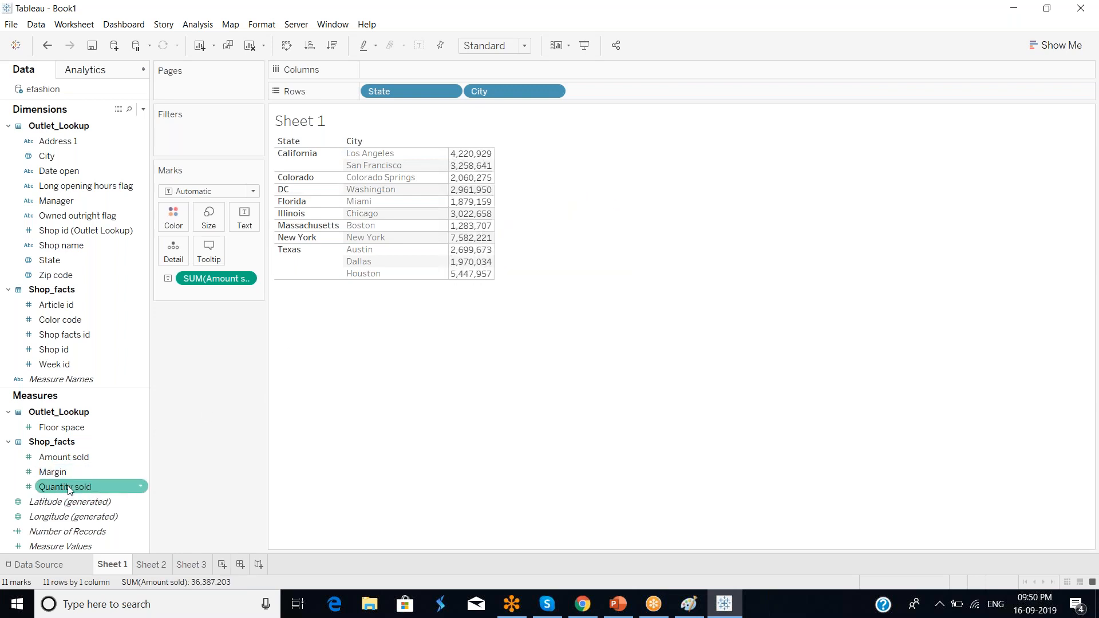
# - Color the table values by Amount sold using the Red-Green Diverging palette
pyautogui.click(83, 456)
pyautogui.moveTo(83, 458); pyautogui.dragTo(178, 223)
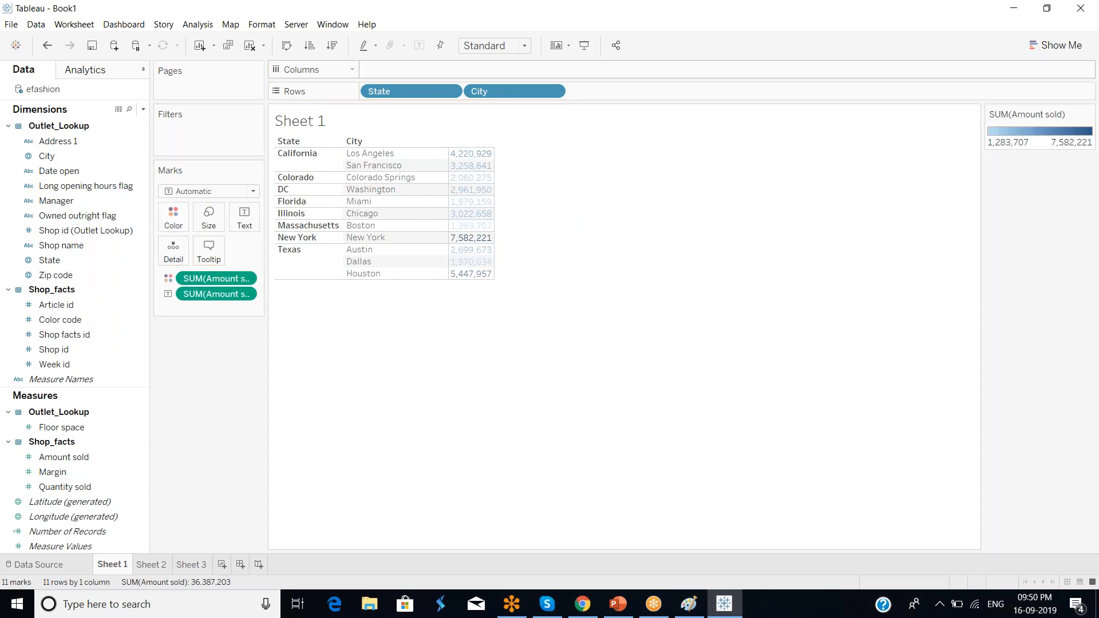
pyautogui.click(1087, 113)
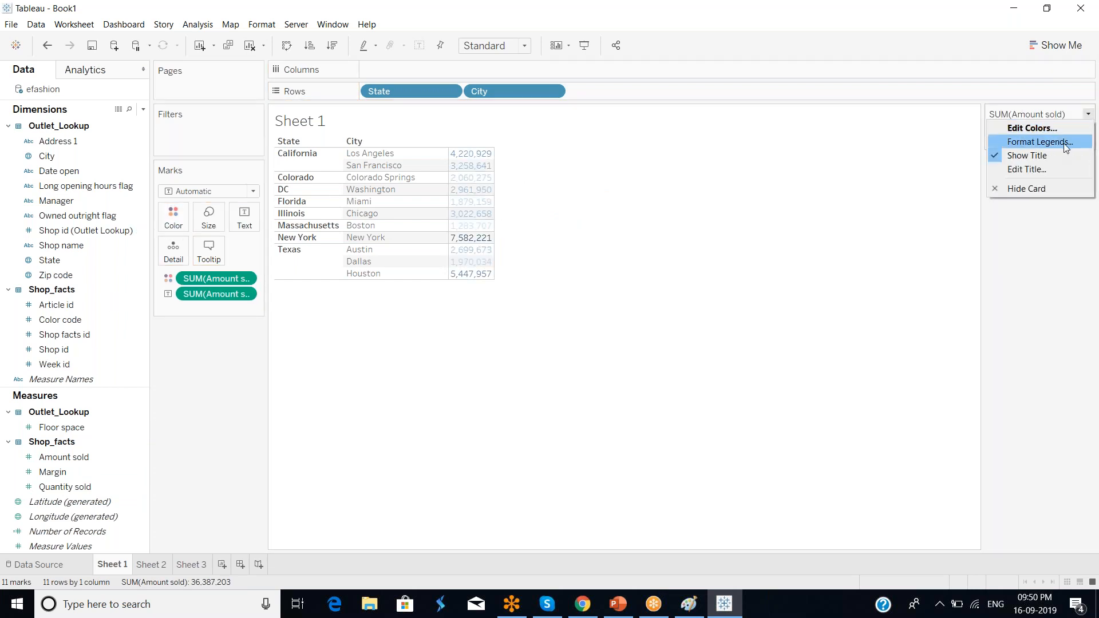
pyautogui.click(1040, 128)
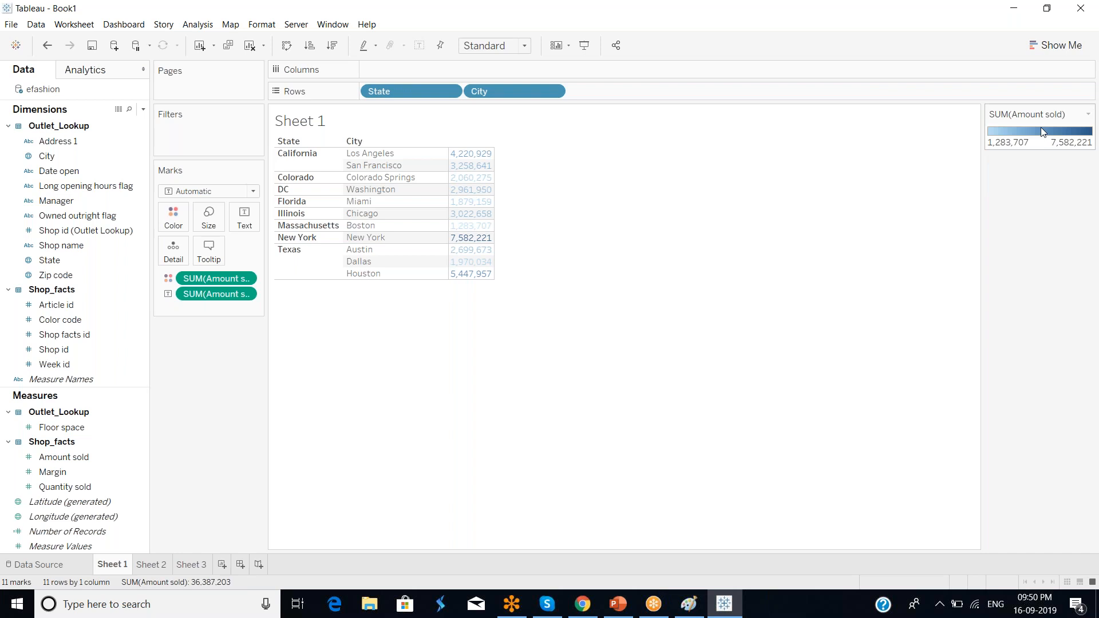
pyautogui.click(658, 247)
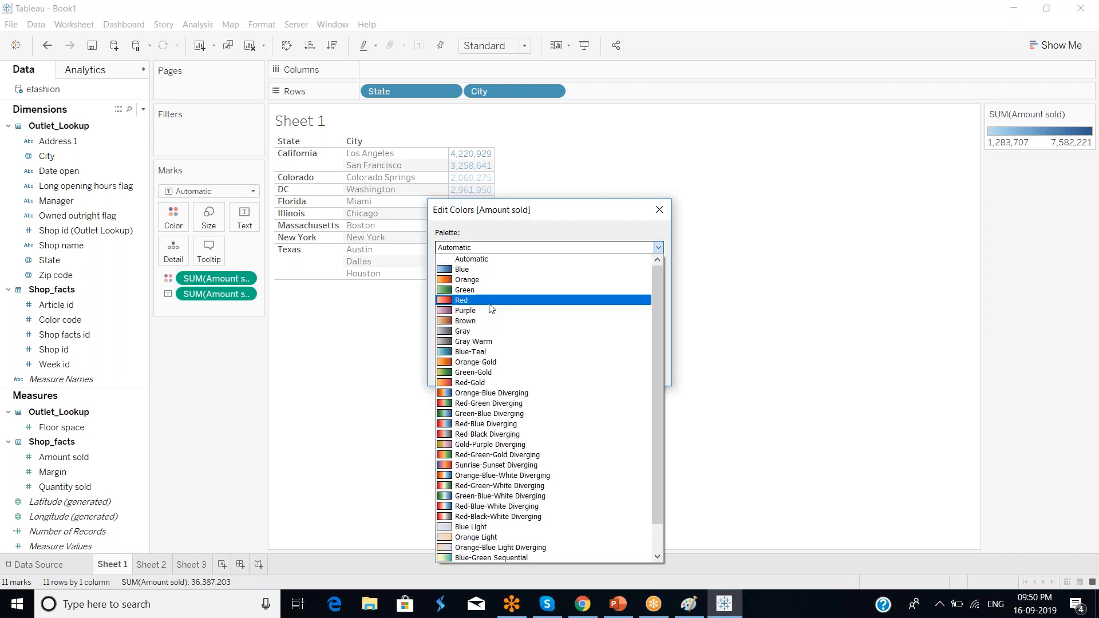
pyautogui.click(501, 404)
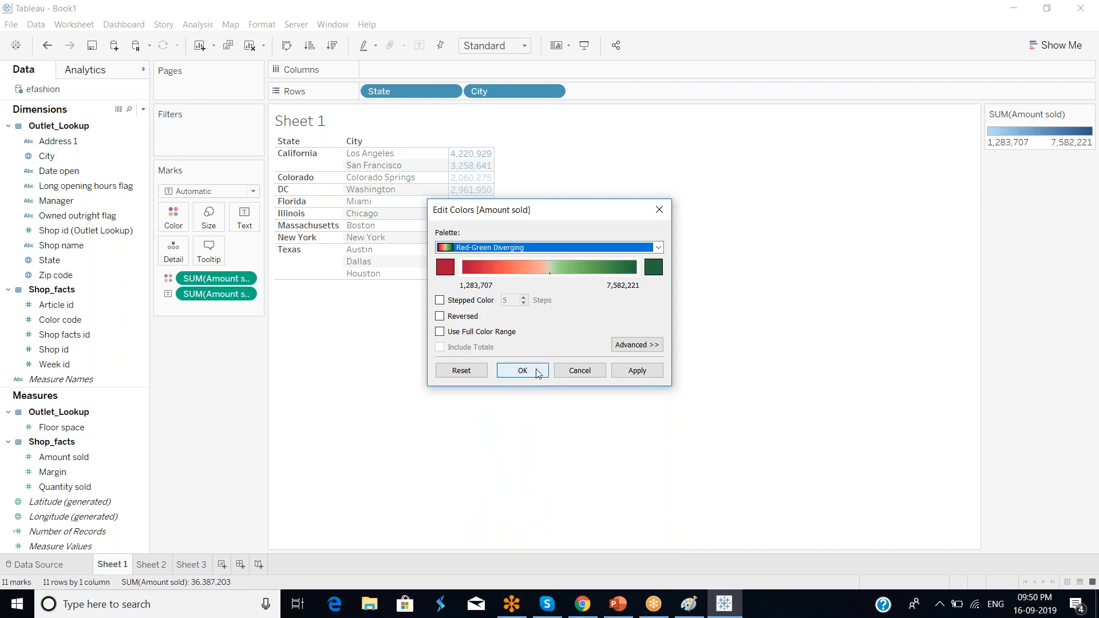
pyautogui.click(522, 370)
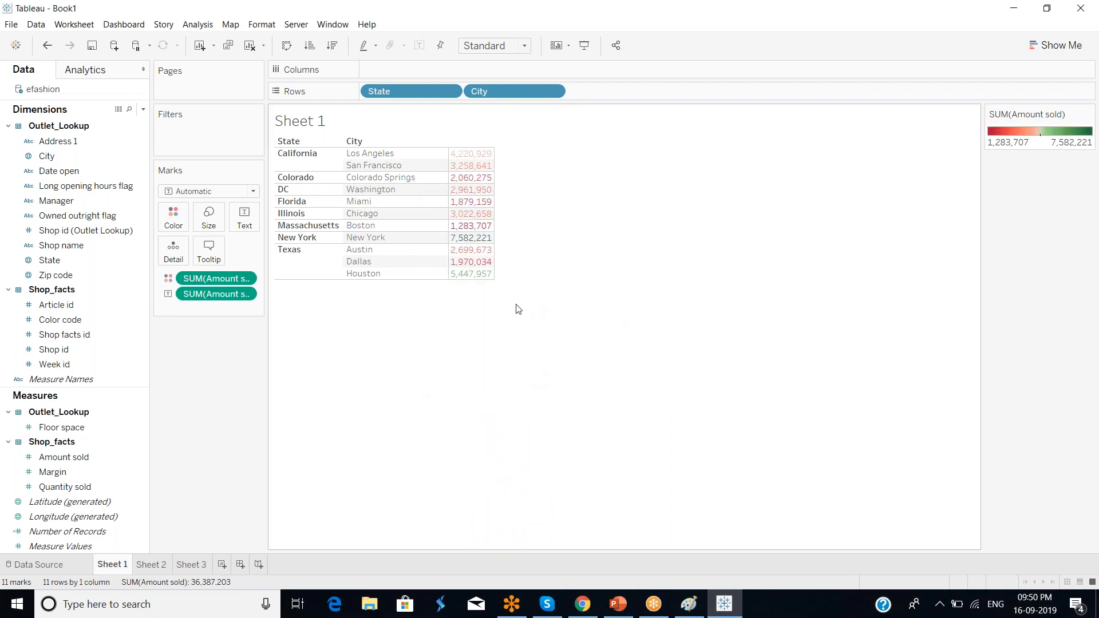
# - Change the Amount sold color palette to Temperature Diverging
pyautogui.moveTo(465, 250)
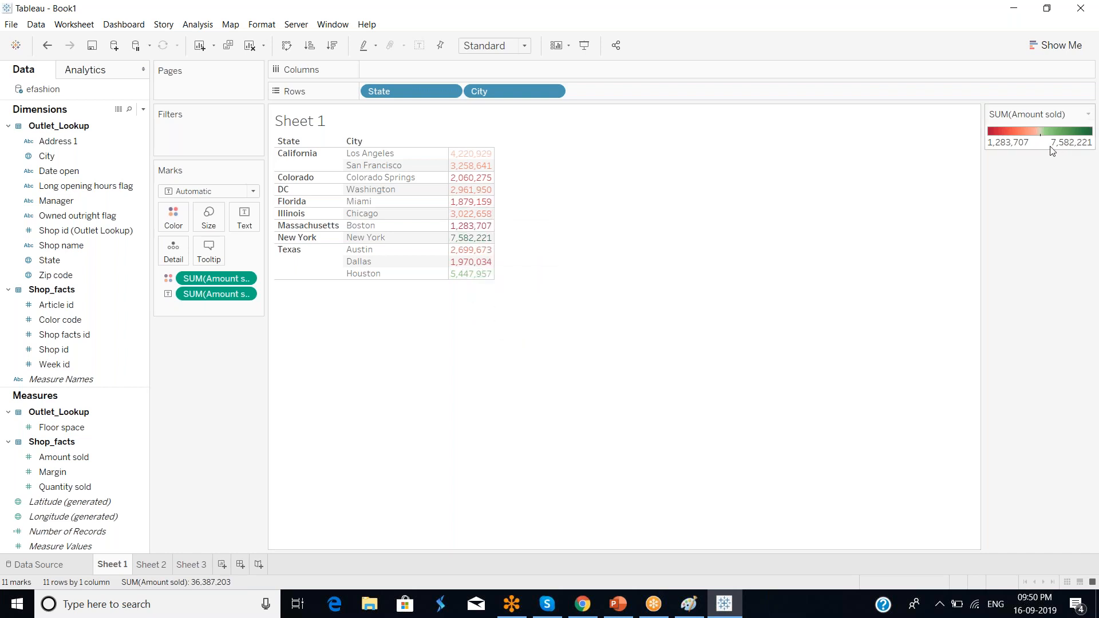
pyautogui.click(1087, 114)
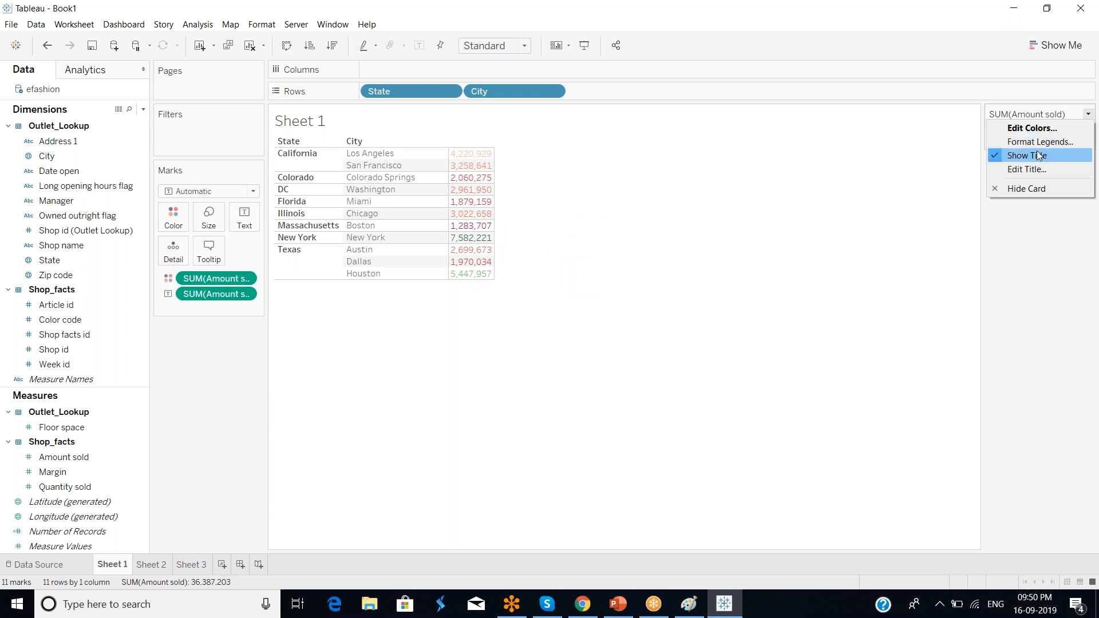
pyautogui.click(1039, 129)
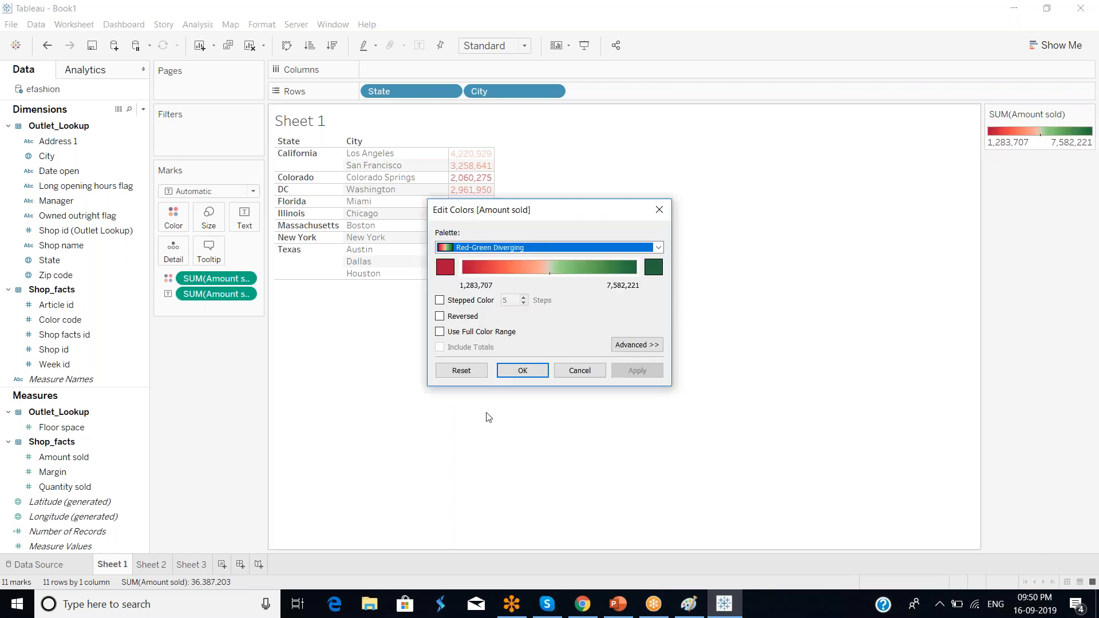
pyautogui.click(540, 247)
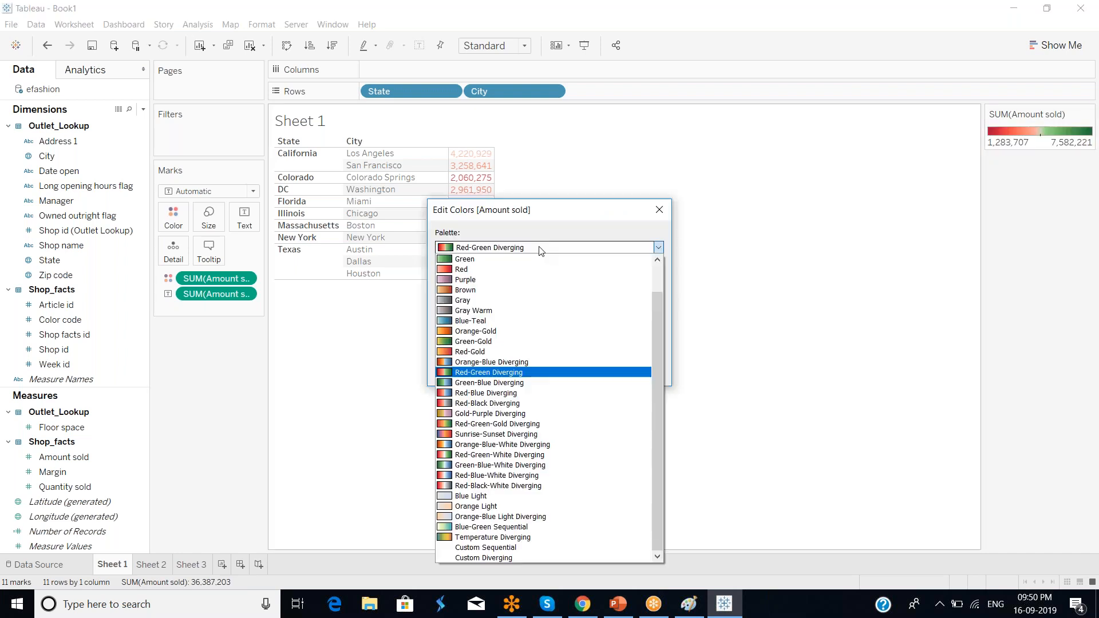
pyautogui.click(498, 537)
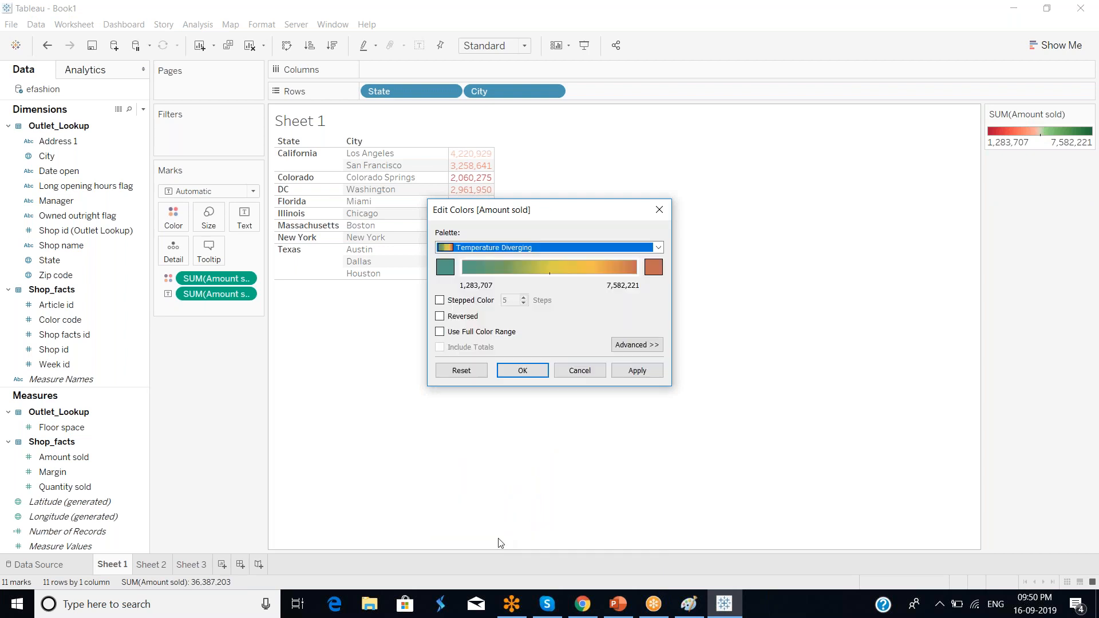
pyautogui.click(523, 370)
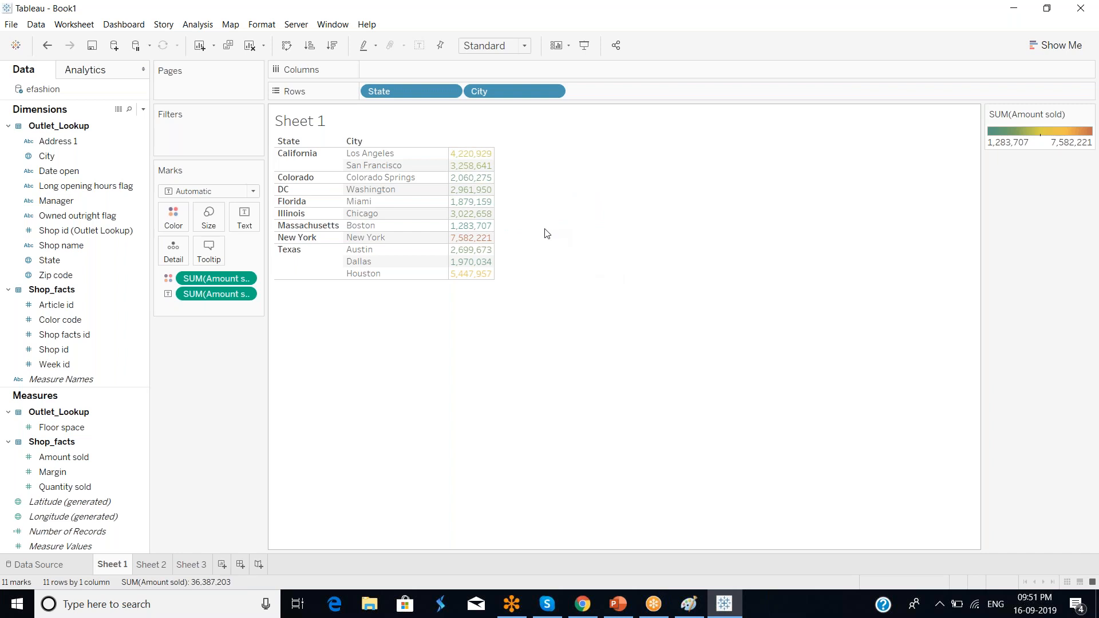
# - Enable stepped color with 5 steps for Amount sold and apply the Orange-Blue Diverging palette
pyautogui.click(1088, 114)
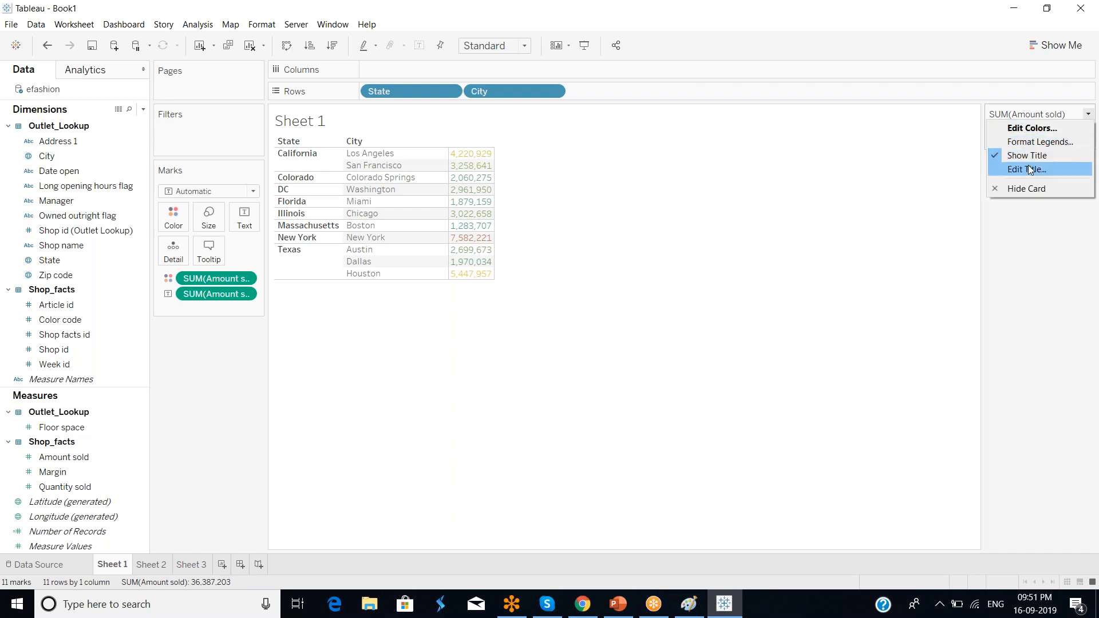
pyautogui.click(1034, 130)
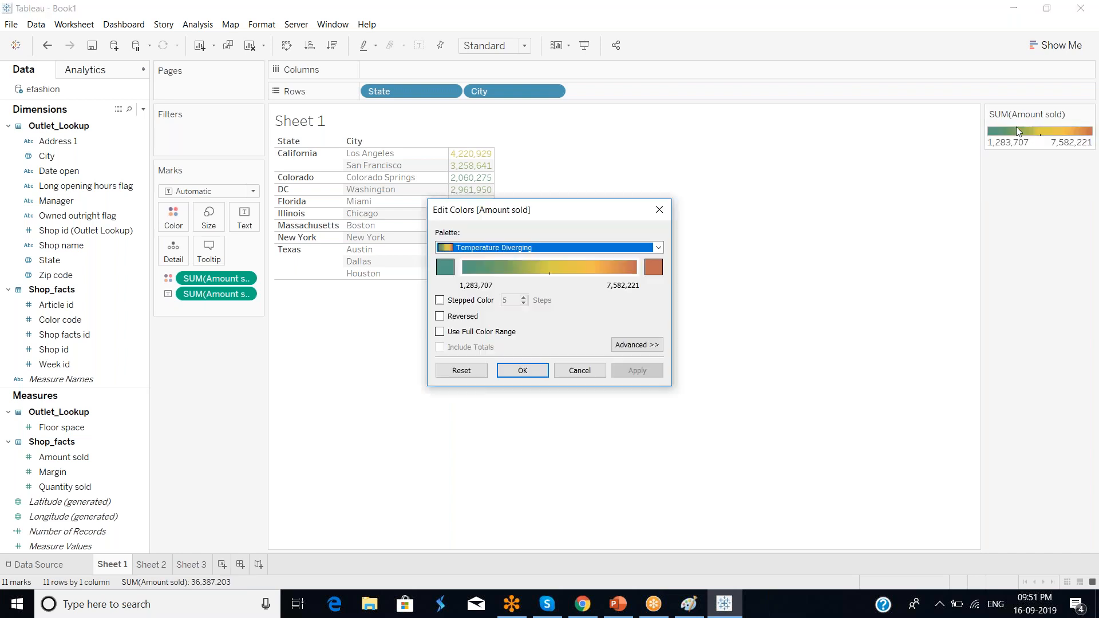
pyautogui.click(439, 300)
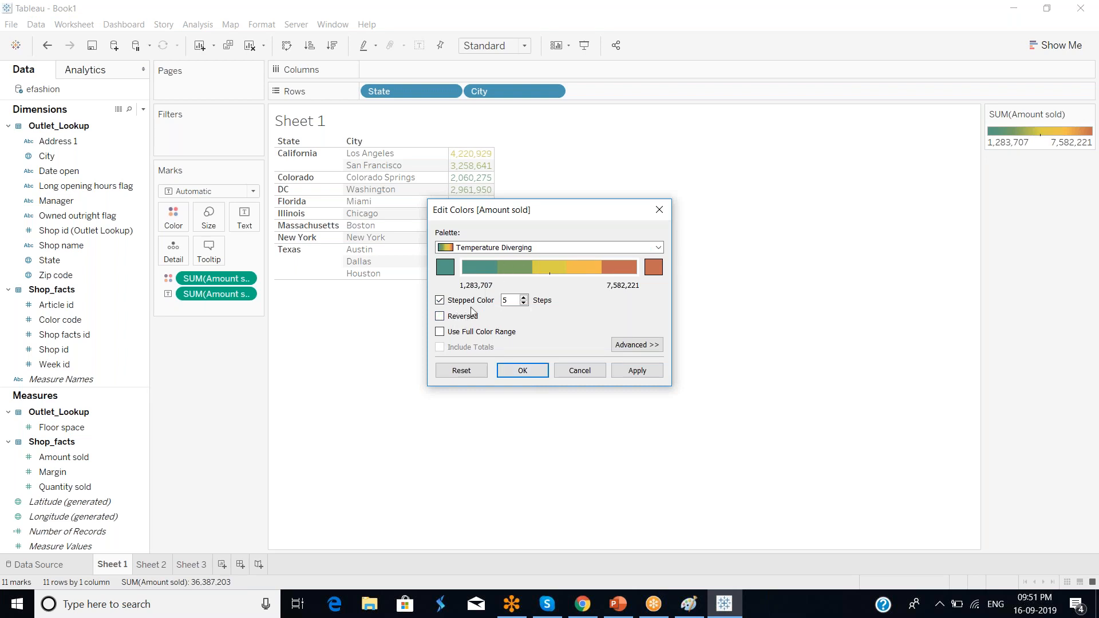
pyautogui.click(658, 248)
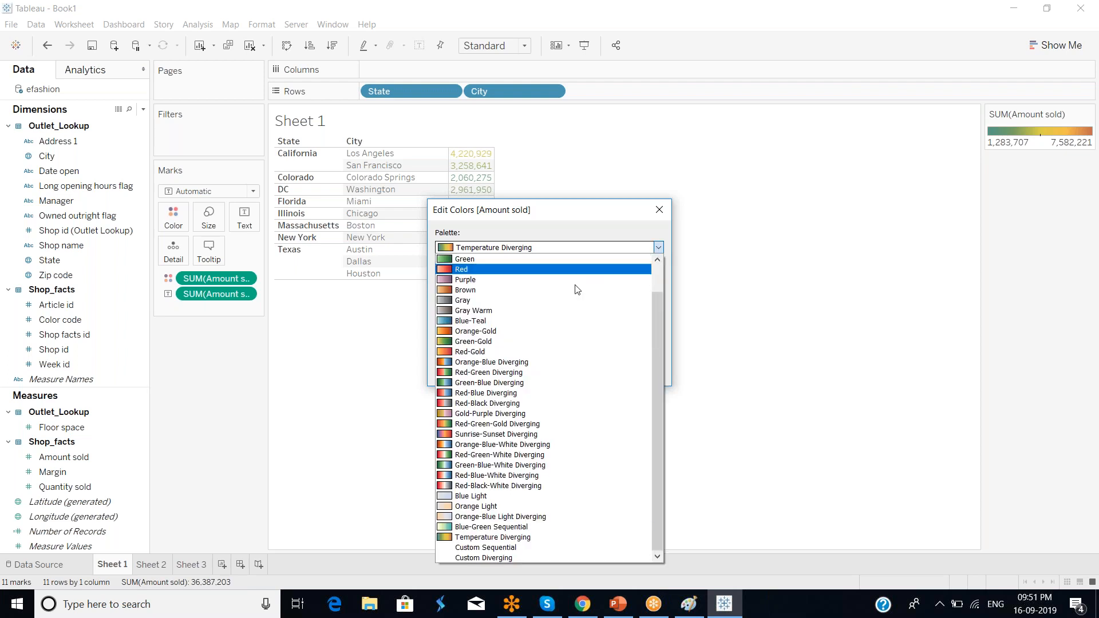
pyautogui.click(501, 362)
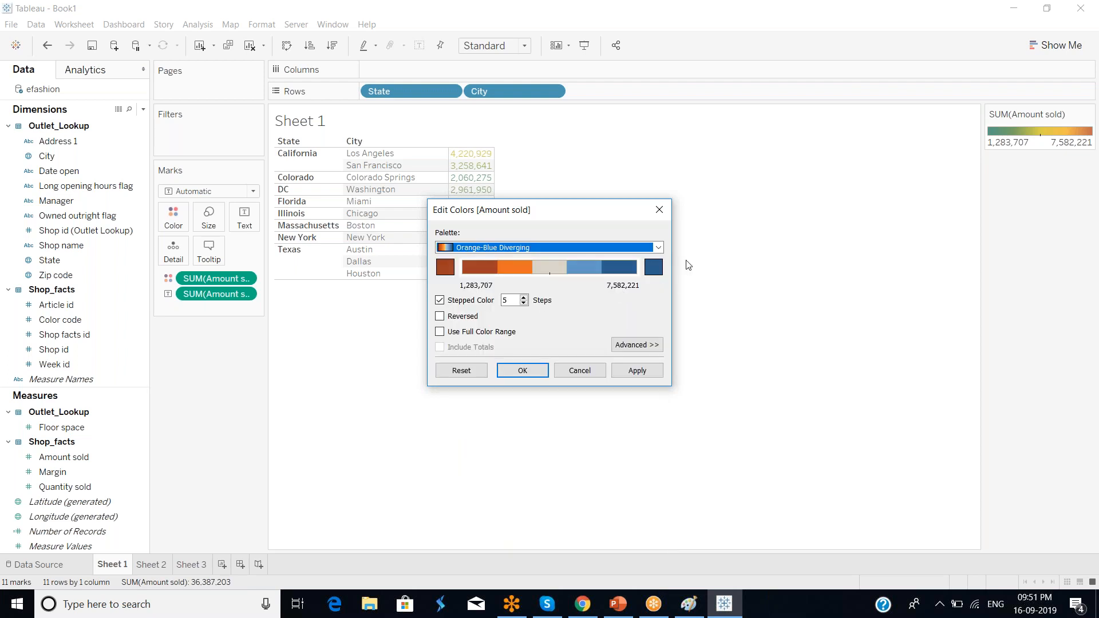
pyautogui.click(523, 370)
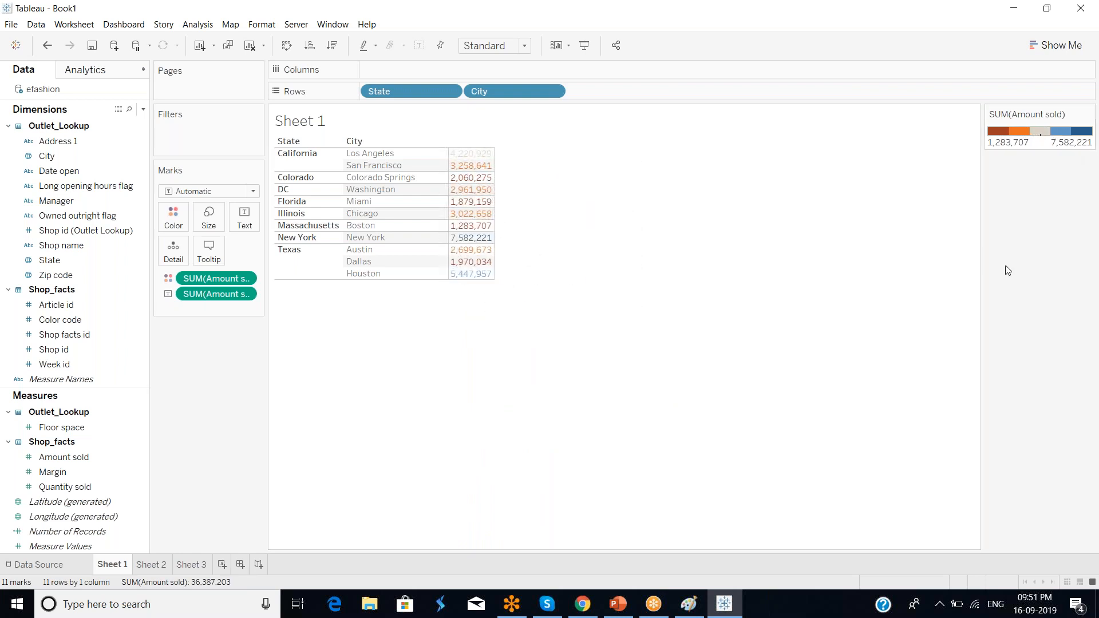
pyautogui.click(1089, 114)
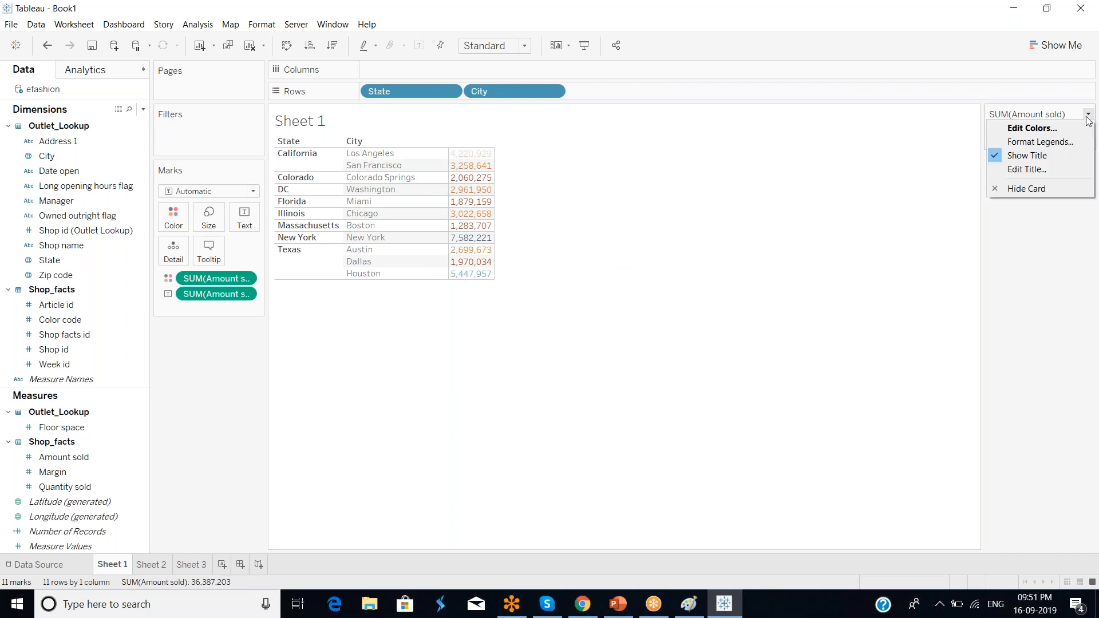
pyautogui.click(1048, 127)
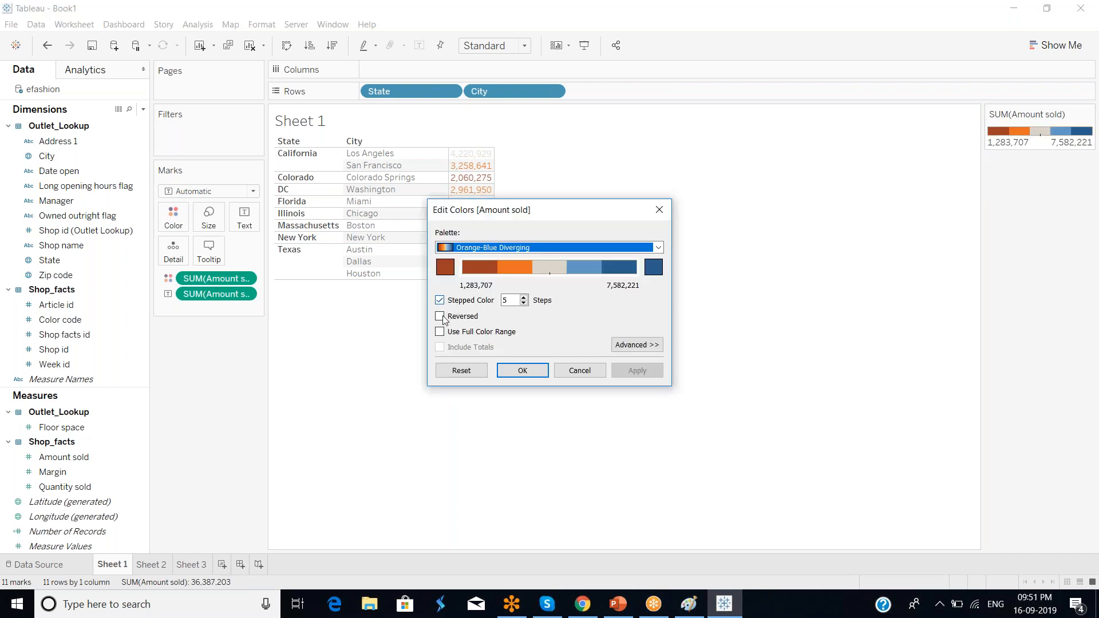
pyautogui.click(637, 345)
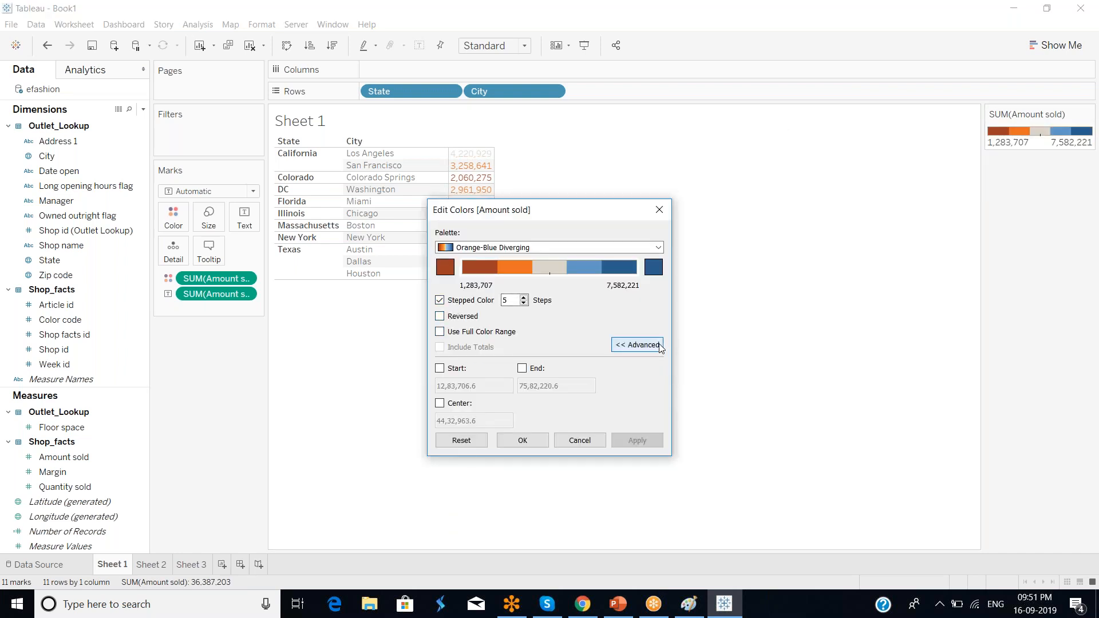
pyautogui.click(440, 368)
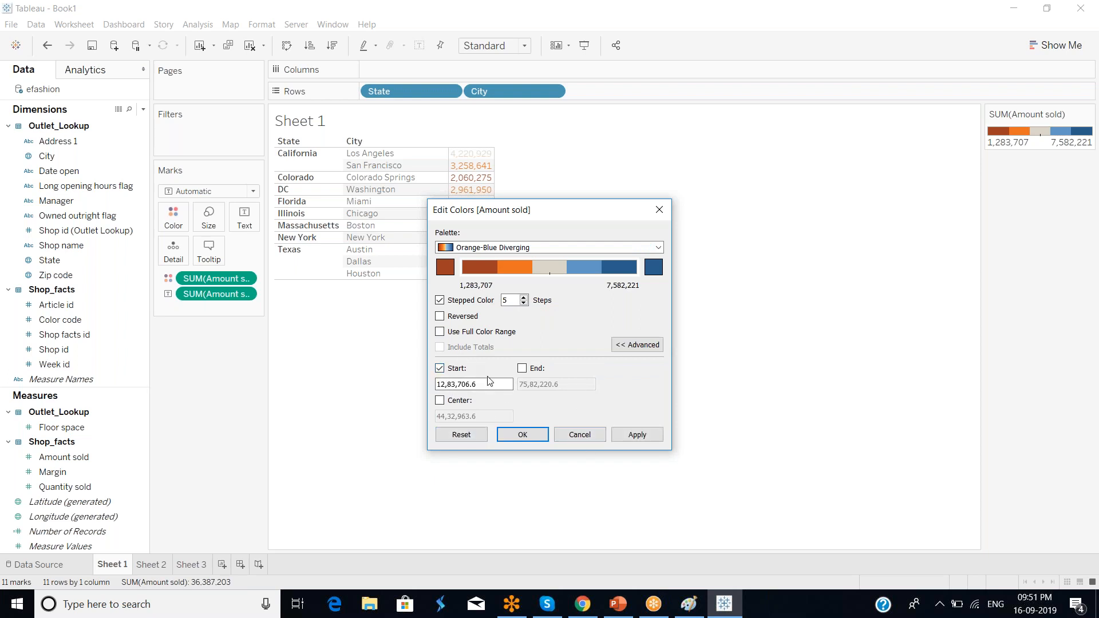
pyautogui.click(589, 437)
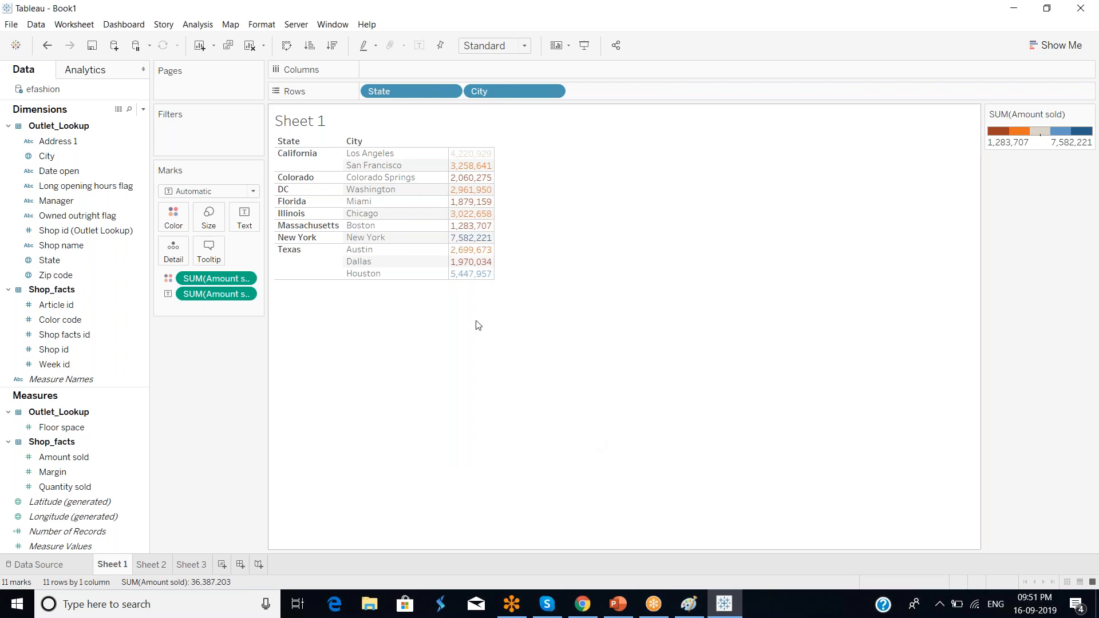
pyautogui.click(620, 605)
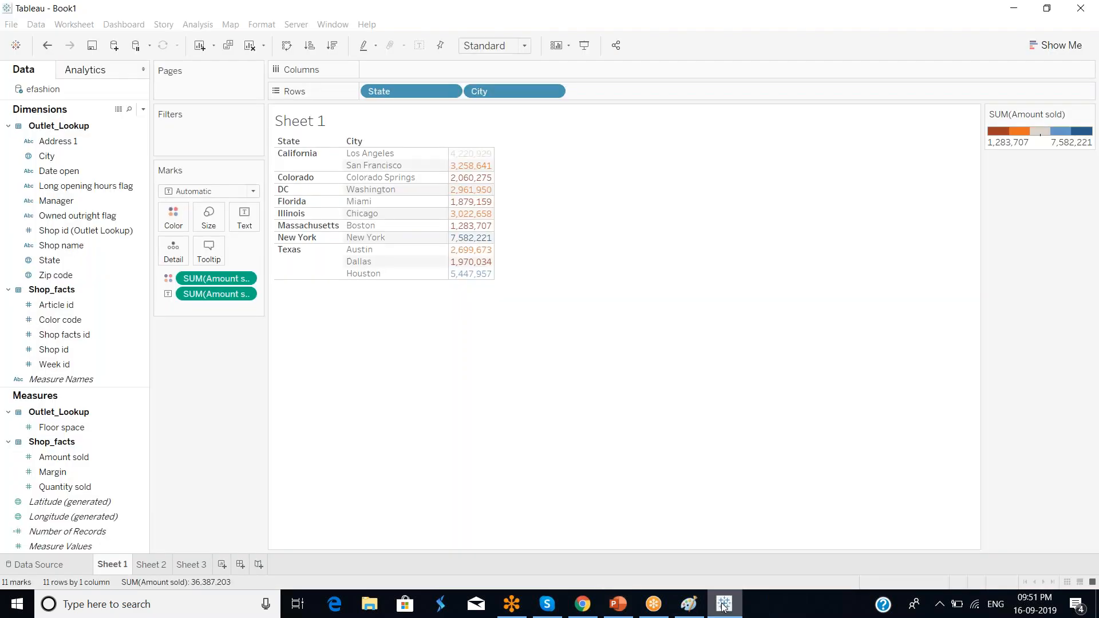
pyautogui.click(724, 604)
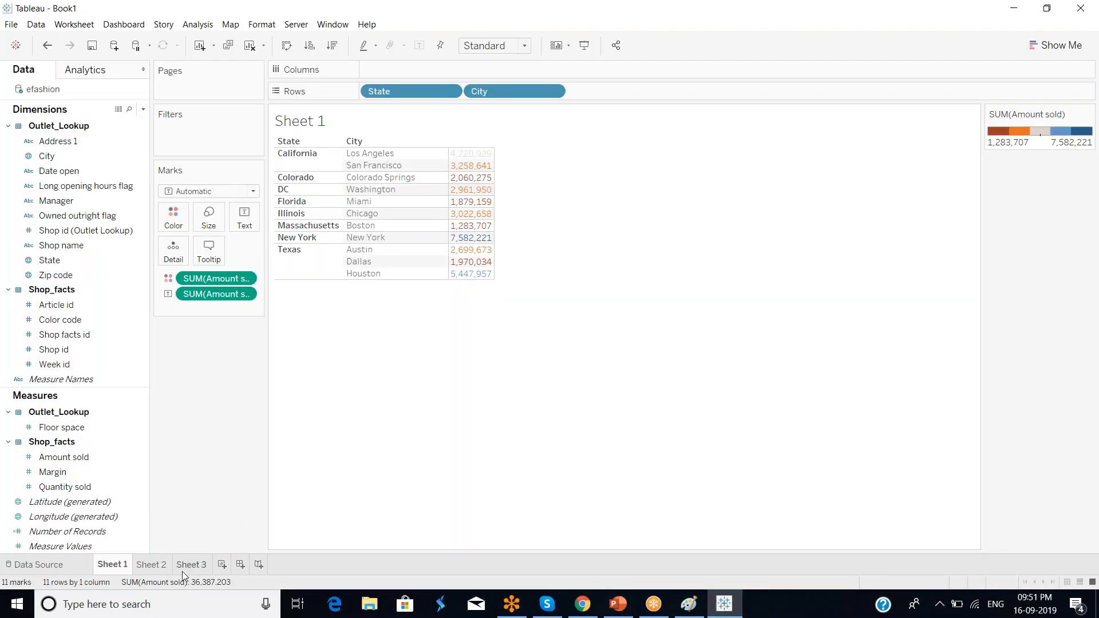
pyautogui.click(154, 566)
pyautogui.click(125, 568)
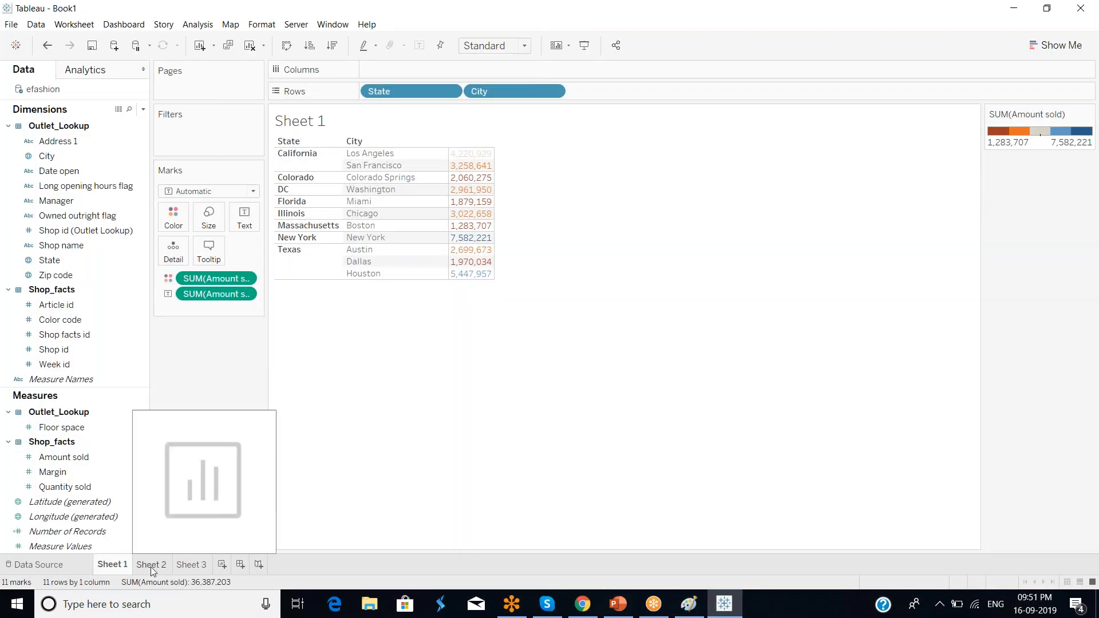
# - On Sheet 2, build a table of Margin by State and convert it to a treemap
pyautogui.click(154, 566)
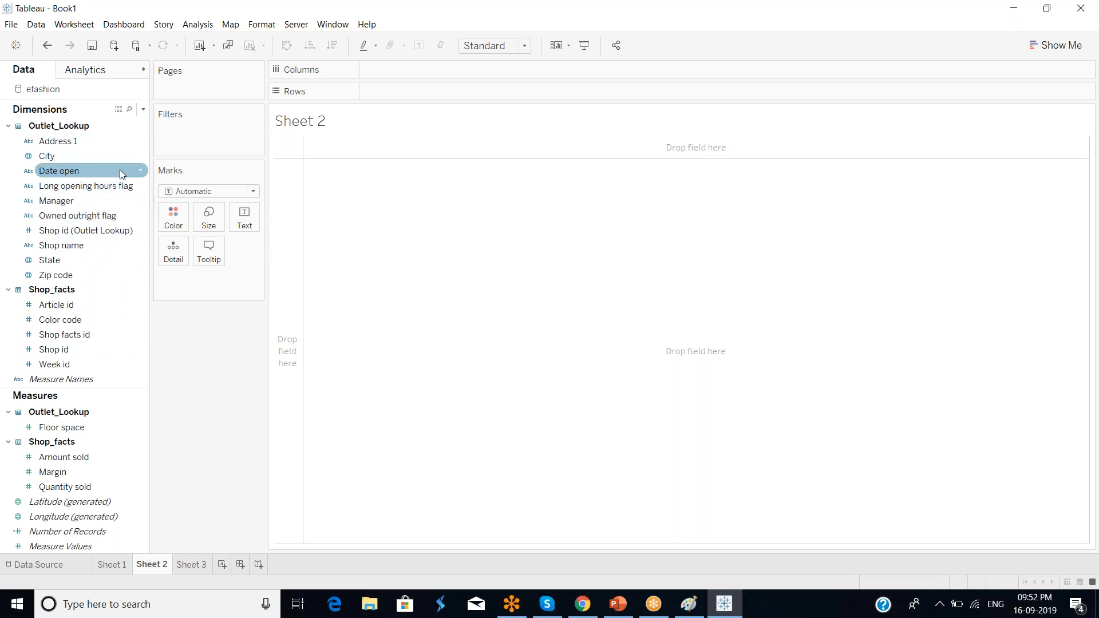
pyautogui.moveTo(54, 260); pyautogui.dragTo(290, 185)
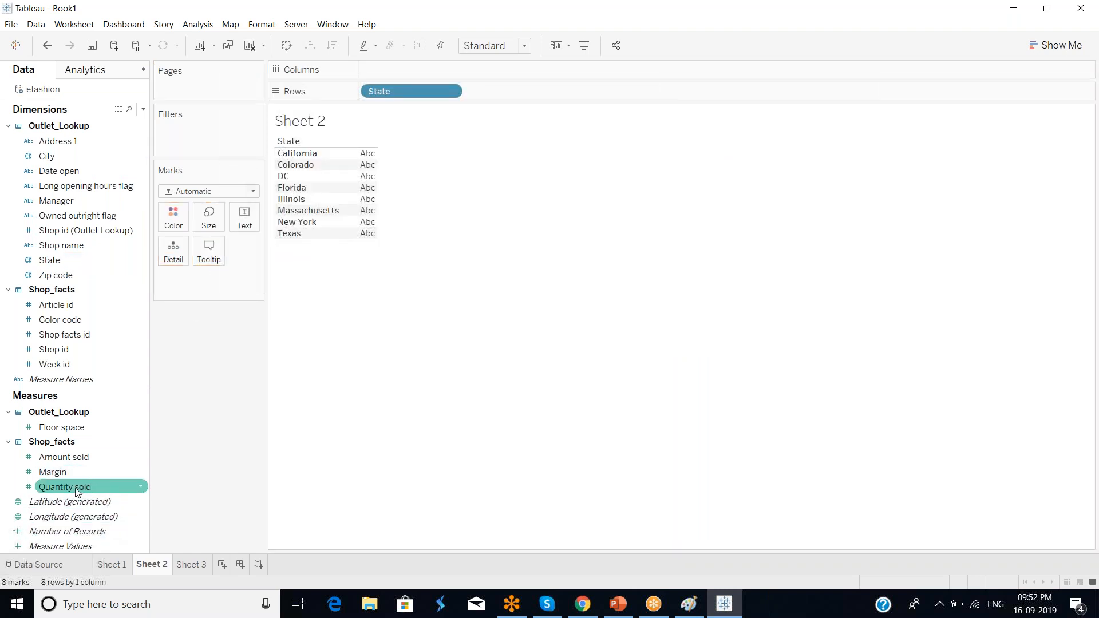
pyautogui.moveTo(53, 472); pyautogui.dragTo(369, 212)
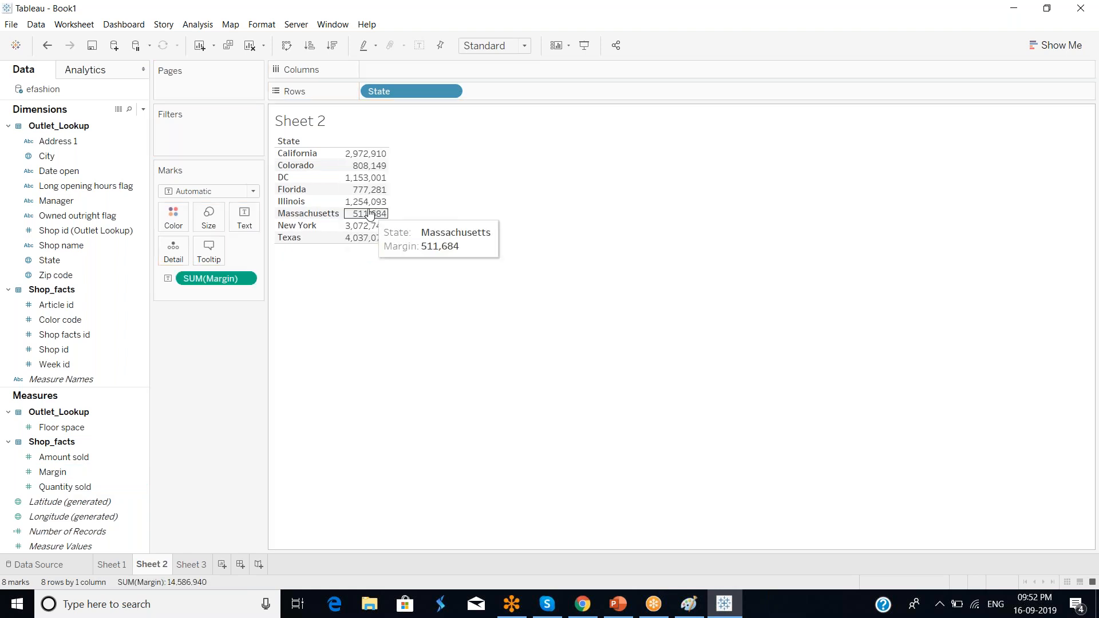
pyautogui.click(1061, 46)
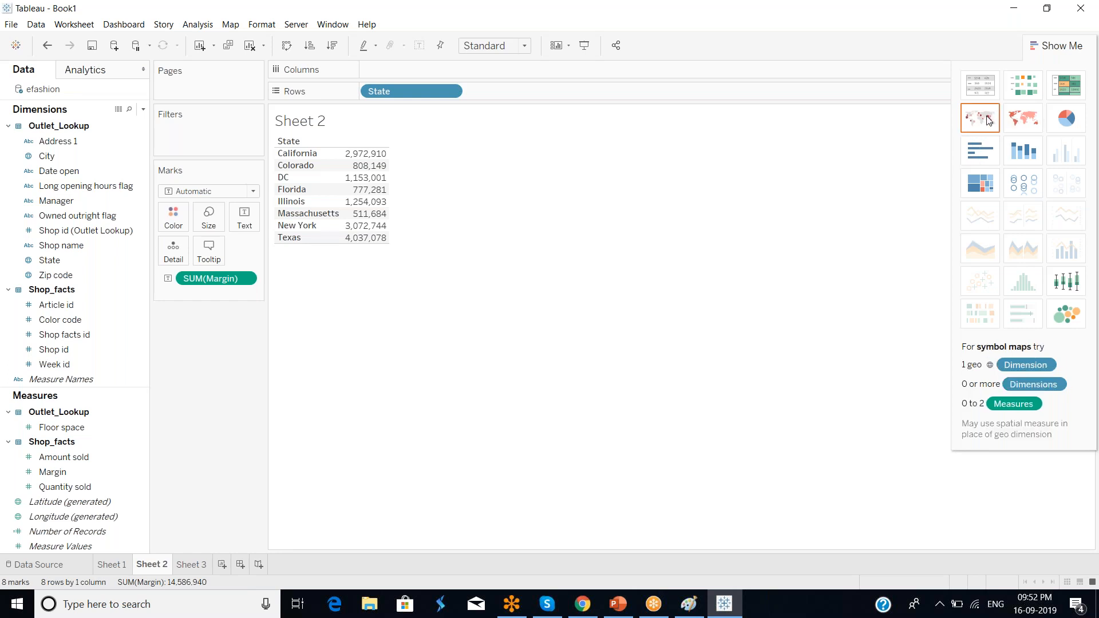
pyautogui.click(989, 192)
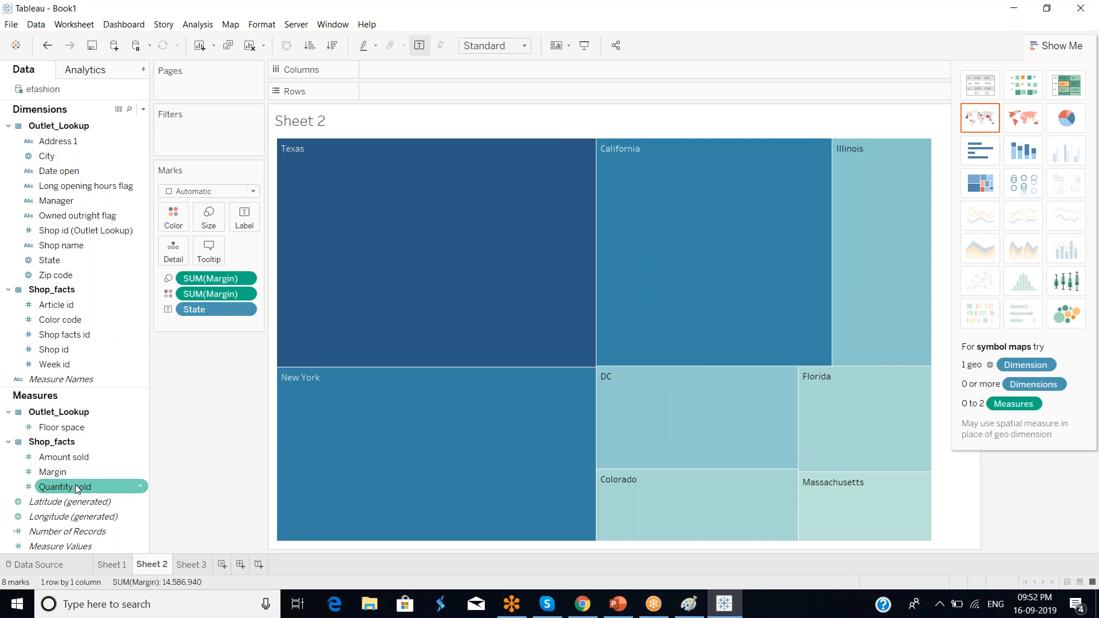
# - Try showing Margin as an additional label on the treemap tiles, and remove that label from the marks
pyautogui.moveTo(620, 428)
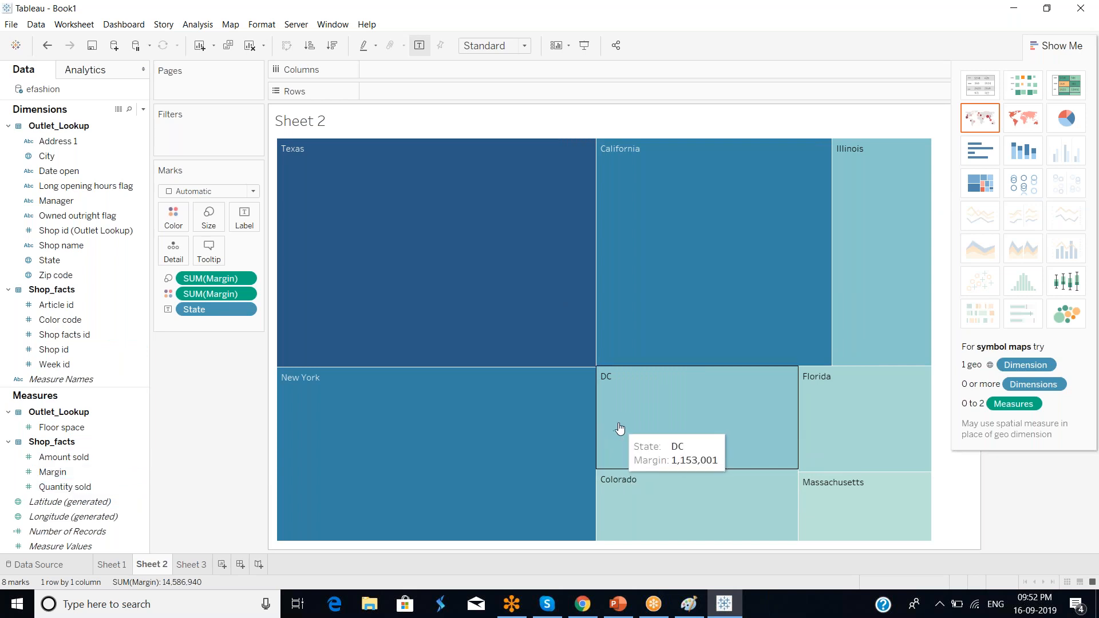
pyautogui.moveTo(52, 472); pyautogui.dragTo(245, 217)
pyautogui.moveTo(584, 405)
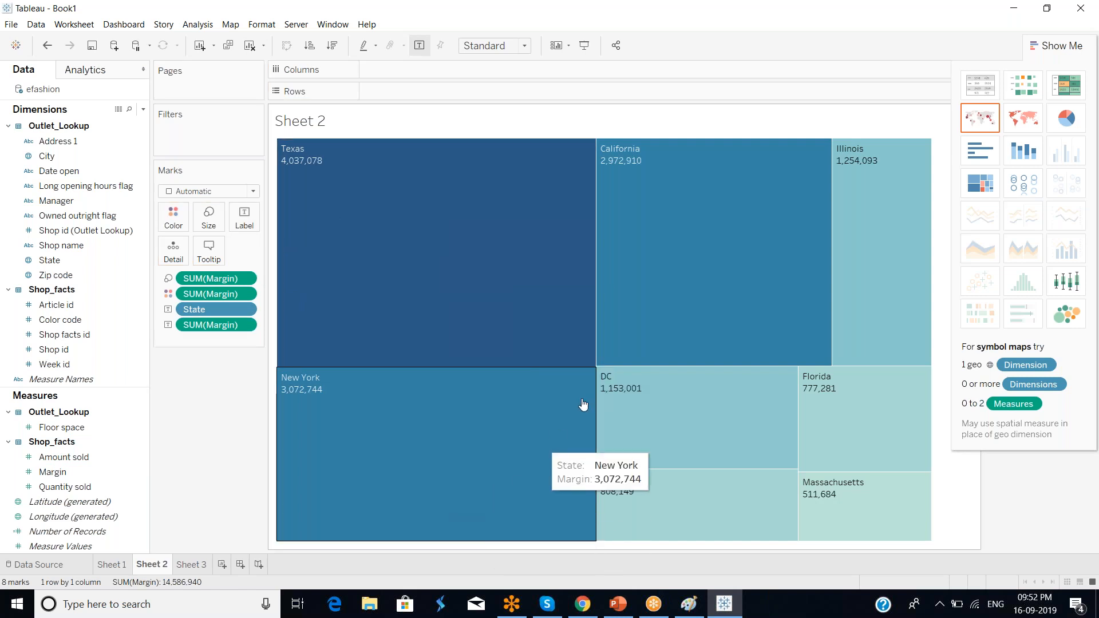
pyautogui.click(419, 47)
pyautogui.click(419, 47)
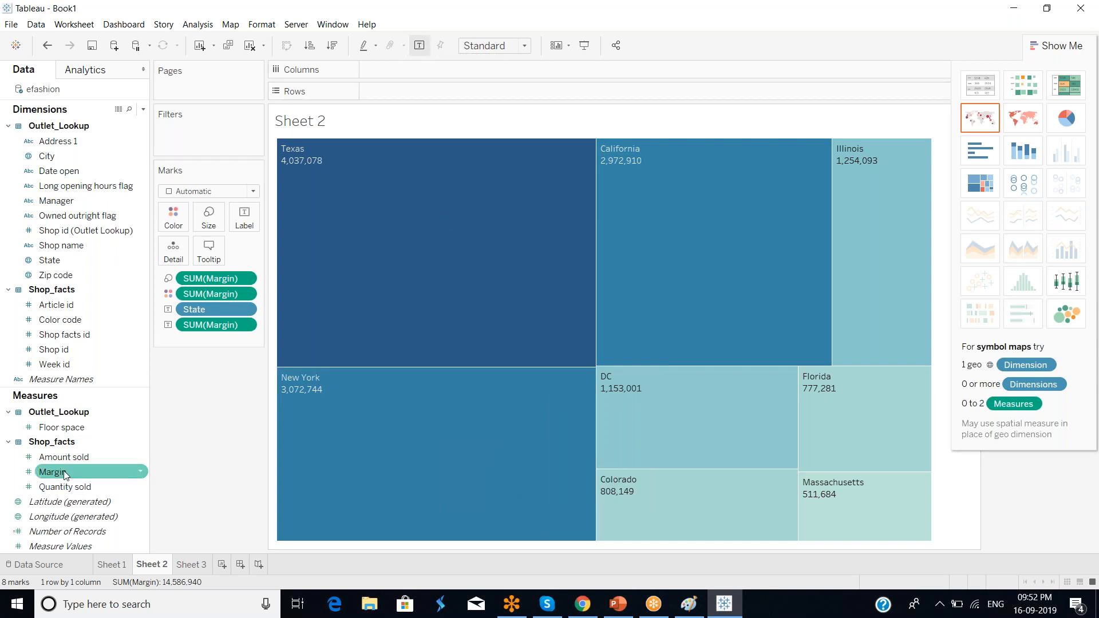
pyautogui.moveTo(65, 474); pyautogui.dragTo(192, 219)
pyautogui.moveTo(206, 326); pyautogui.dragTo(124, 309)
# - Close the chart suggestions and set the treemap's Margin color palette to Green-Gold
pyautogui.click(1056, 46)
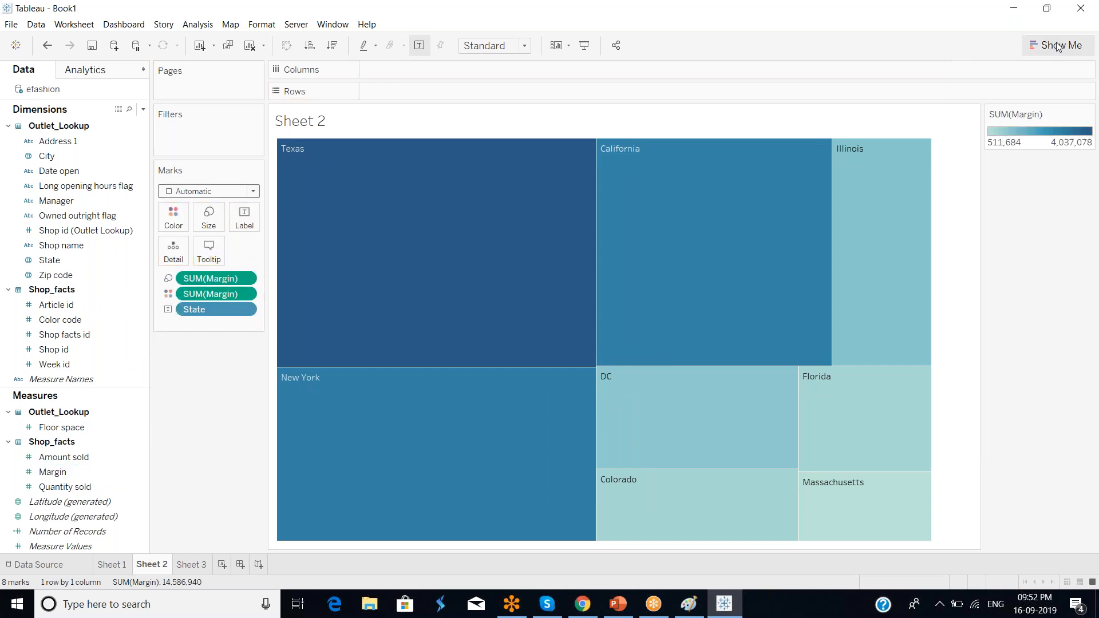
pyautogui.click(1088, 115)
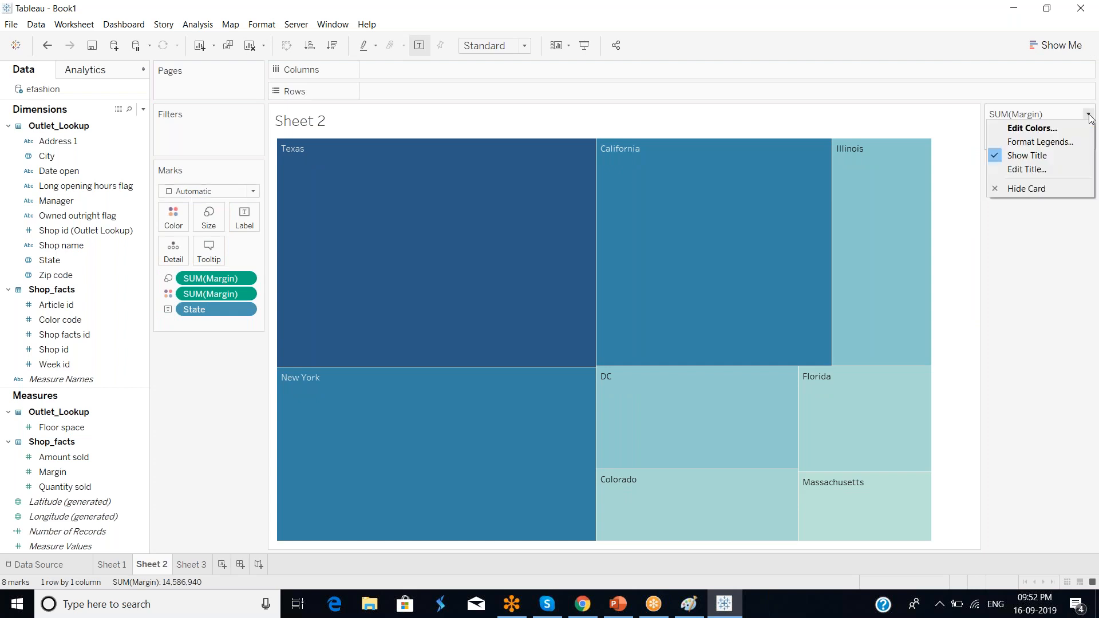
pyautogui.click(1051, 130)
pyautogui.click(607, 249)
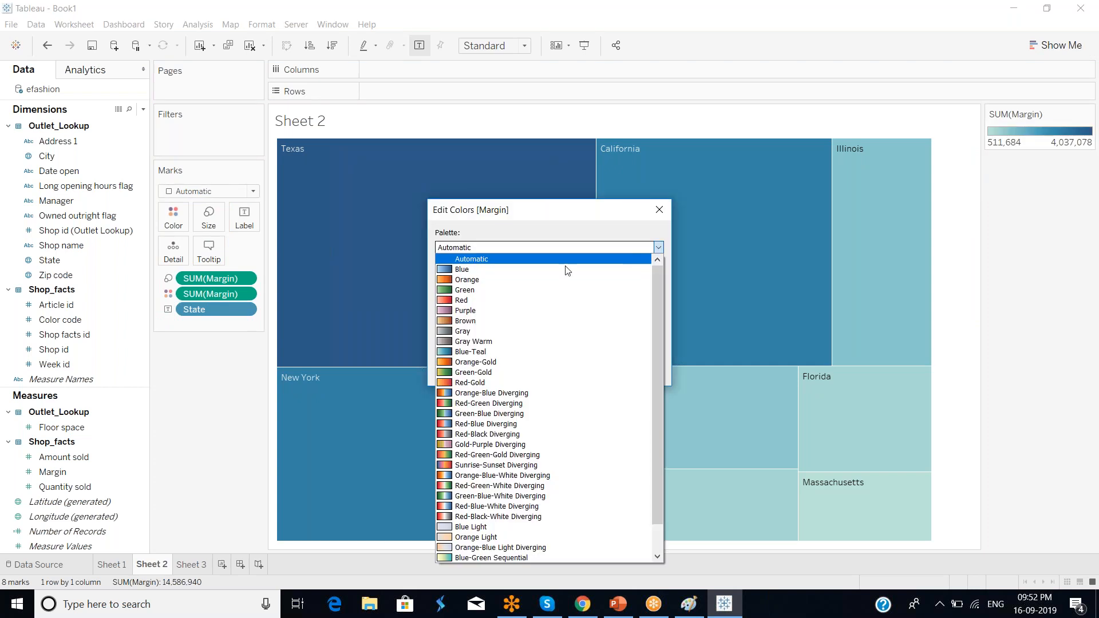
pyautogui.click(478, 372)
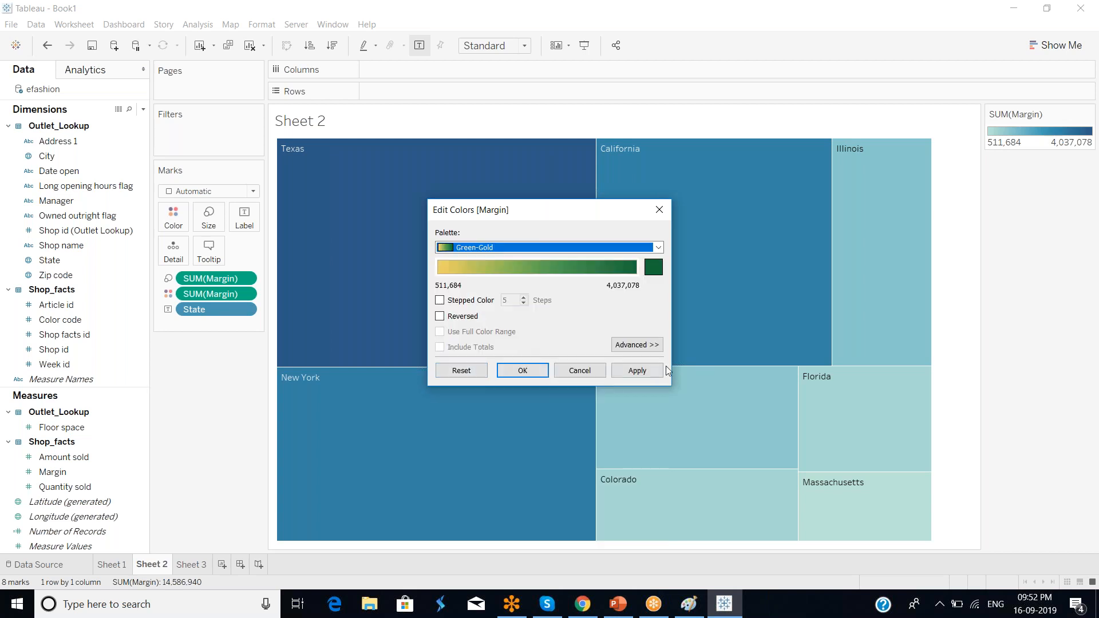
pyautogui.click(522, 371)
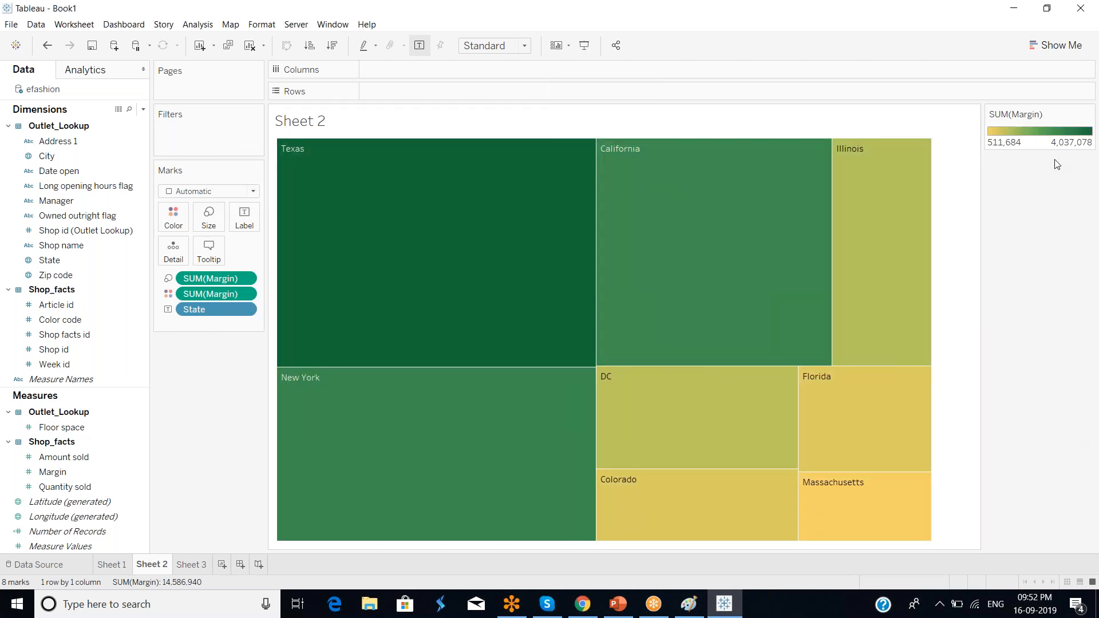
# - Change the treemap's Margin color palette to Orange-Blue-White Diverging
pyautogui.click(1088, 115)
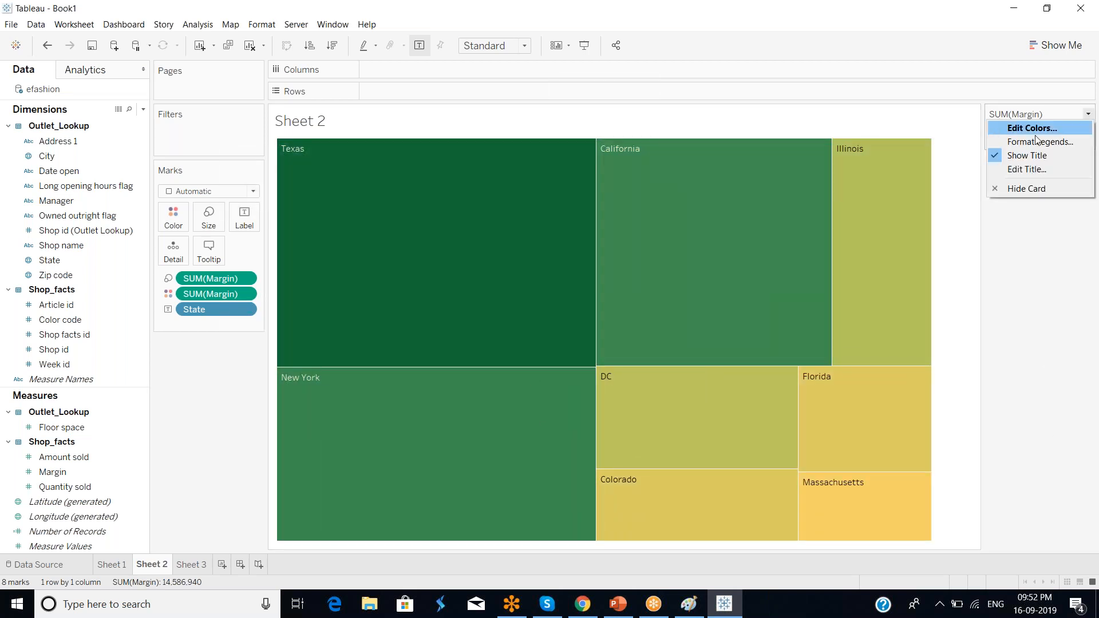
pyautogui.click(1042, 128)
pyautogui.click(516, 247)
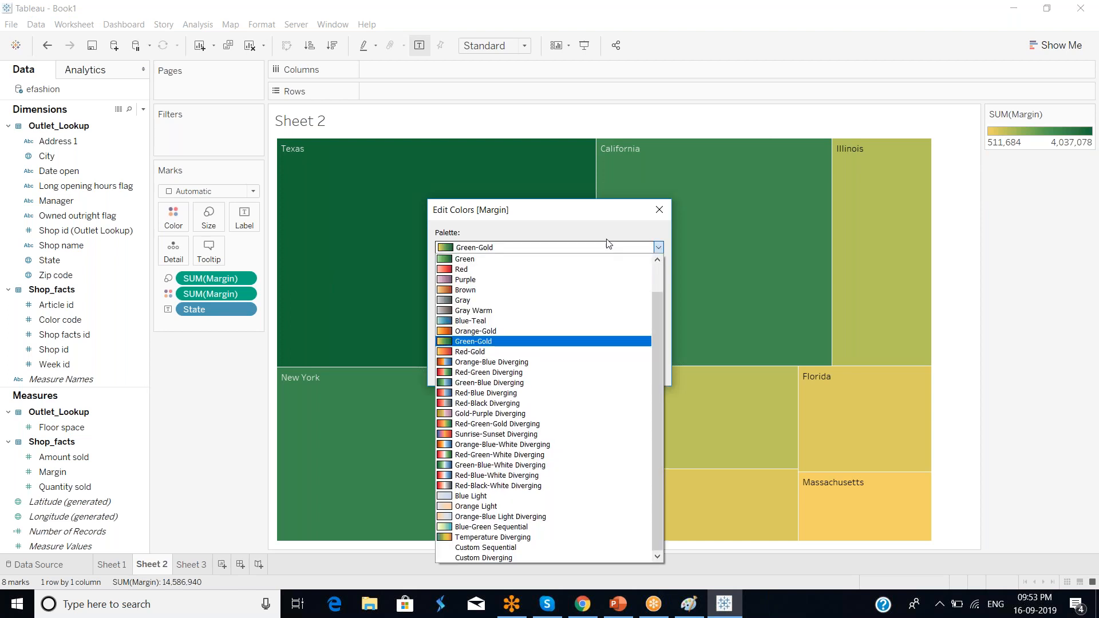
pyautogui.click(501, 445)
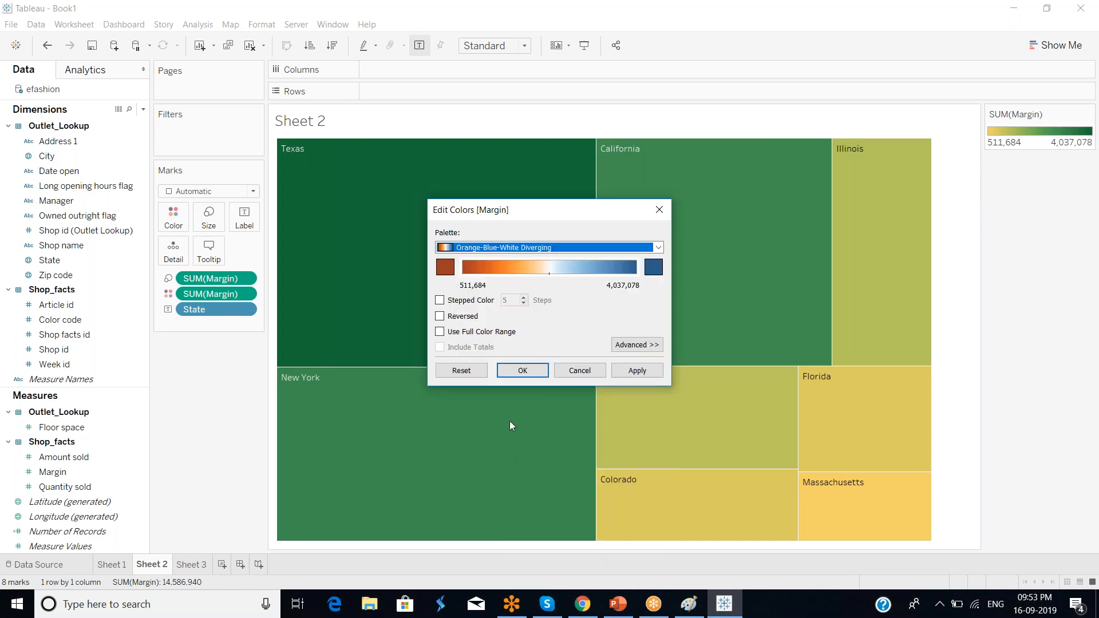
pyautogui.click(523, 371)
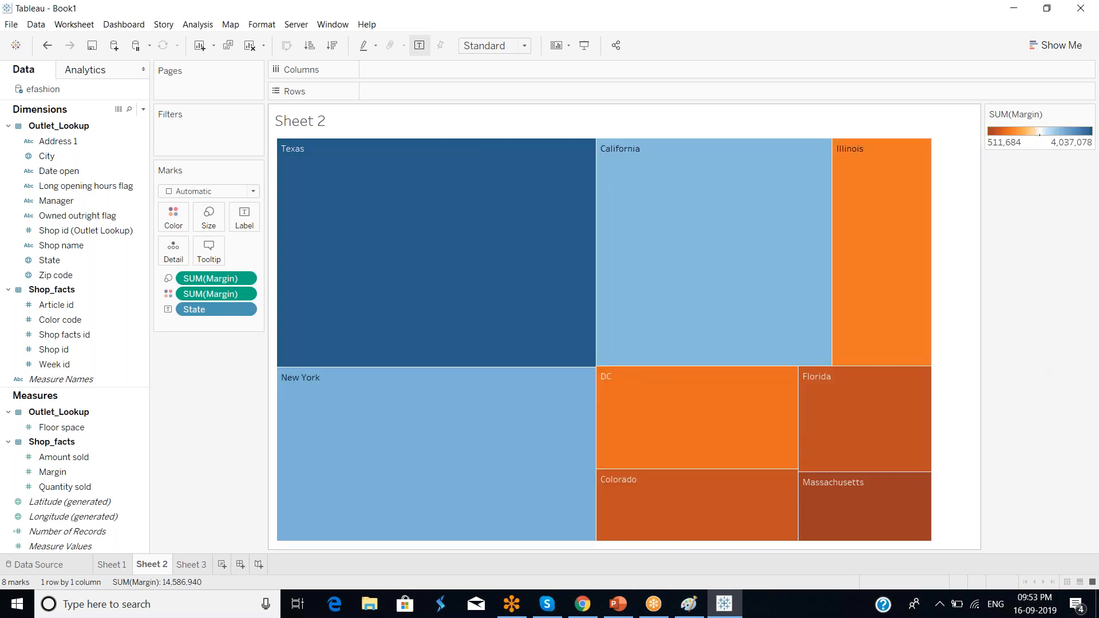
# - On Sheet 1, add Shop name after City in the table rows and widen the table columns
pyautogui.click(107, 567)
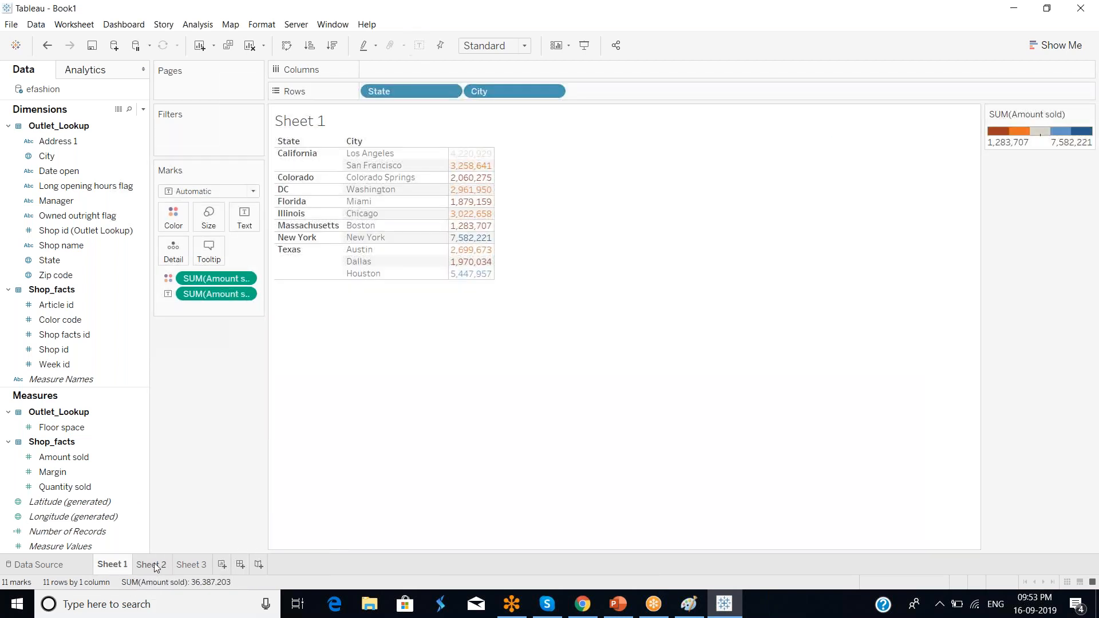
pyautogui.click(155, 566)
pyautogui.click(114, 565)
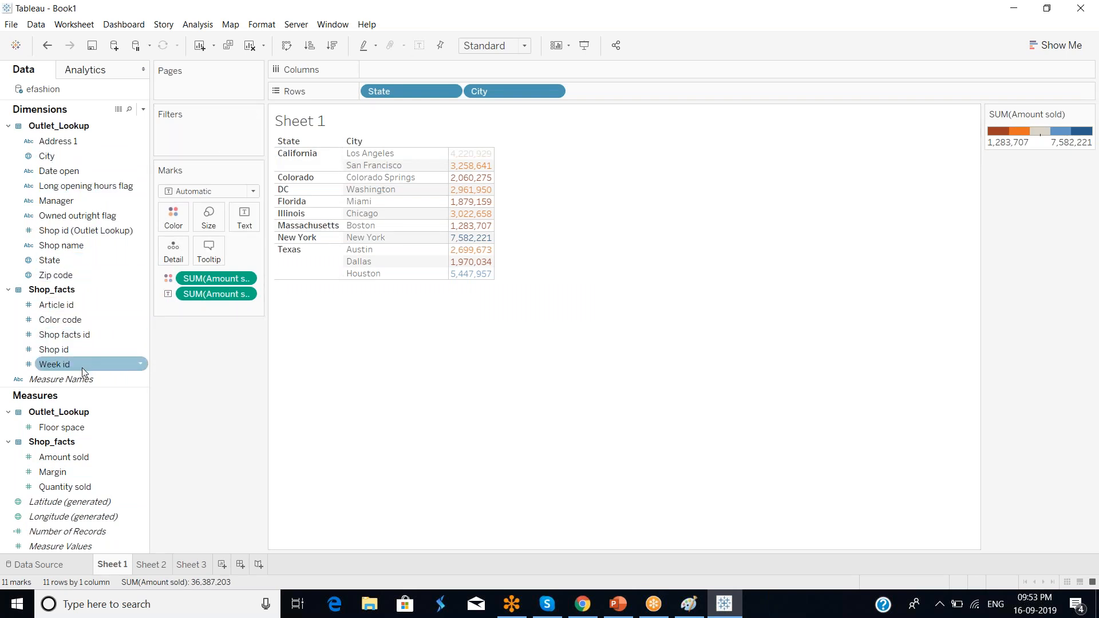
pyautogui.click(79, 248)
pyautogui.moveTo(80, 247); pyautogui.dragTo(448, 200)
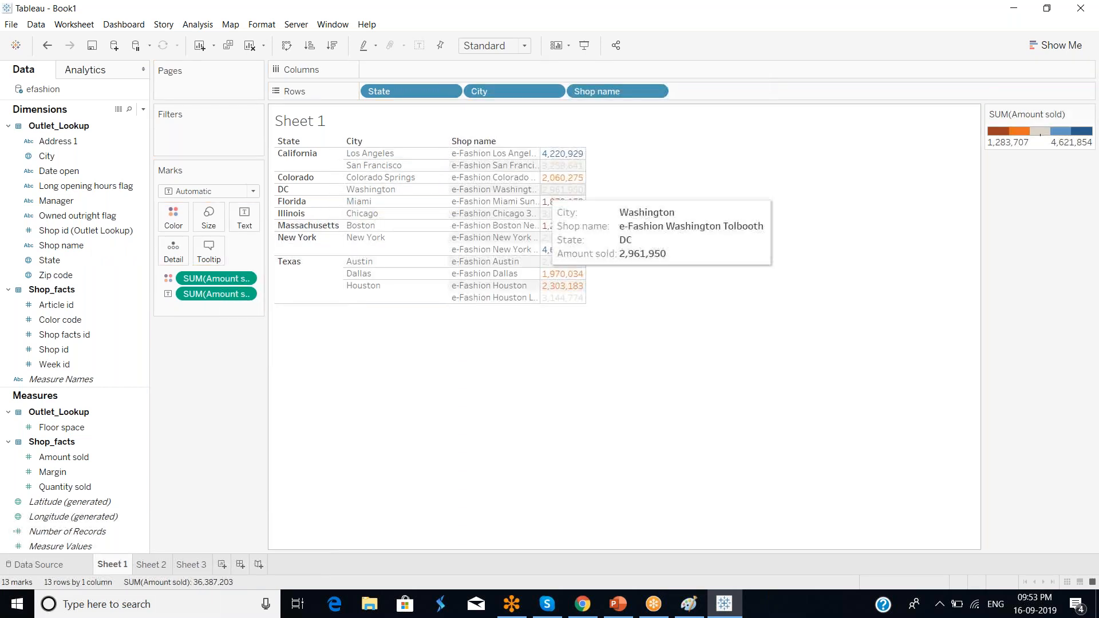
pyautogui.moveTo(541, 189); pyautogui.dragTo(699, 190)
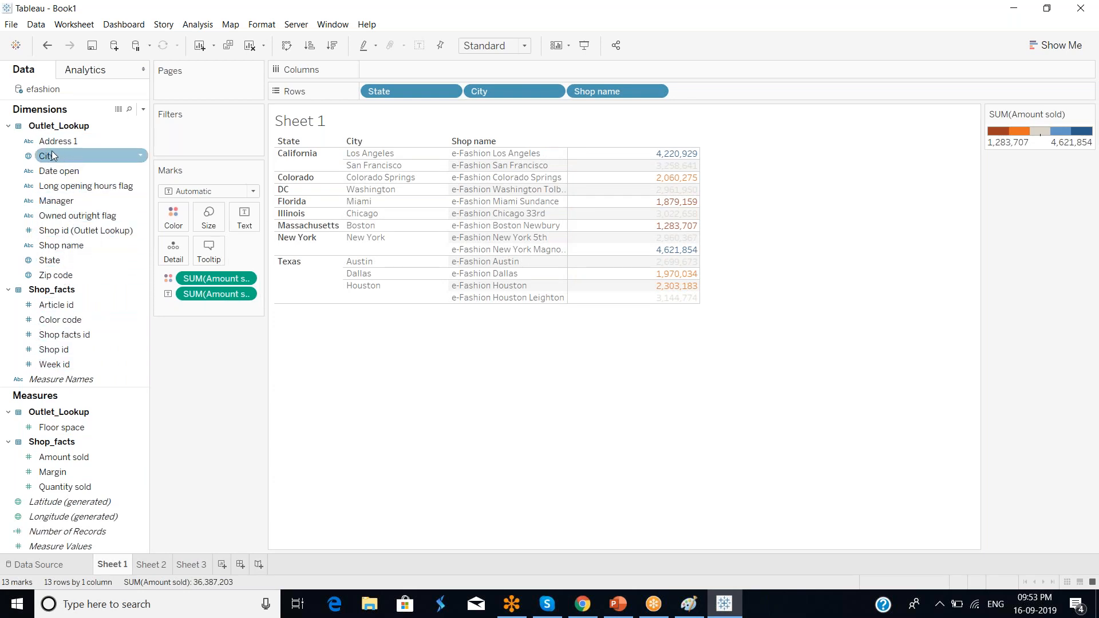
# - Add Date open after Shop name in the table rows and remove the Amount sold color coding
pyautogui.moveTo(65, 174)
pyautogui.mouseDown()
pyautogui.moveTo(163, 171)
pyautogui.moveTo(403, 200)
pyautogui.moveTo(465, 171)
pyautogui.moveTo(455, 171)
pyautogui.moveTo(568, 175)
pyautogui.mouseUp()
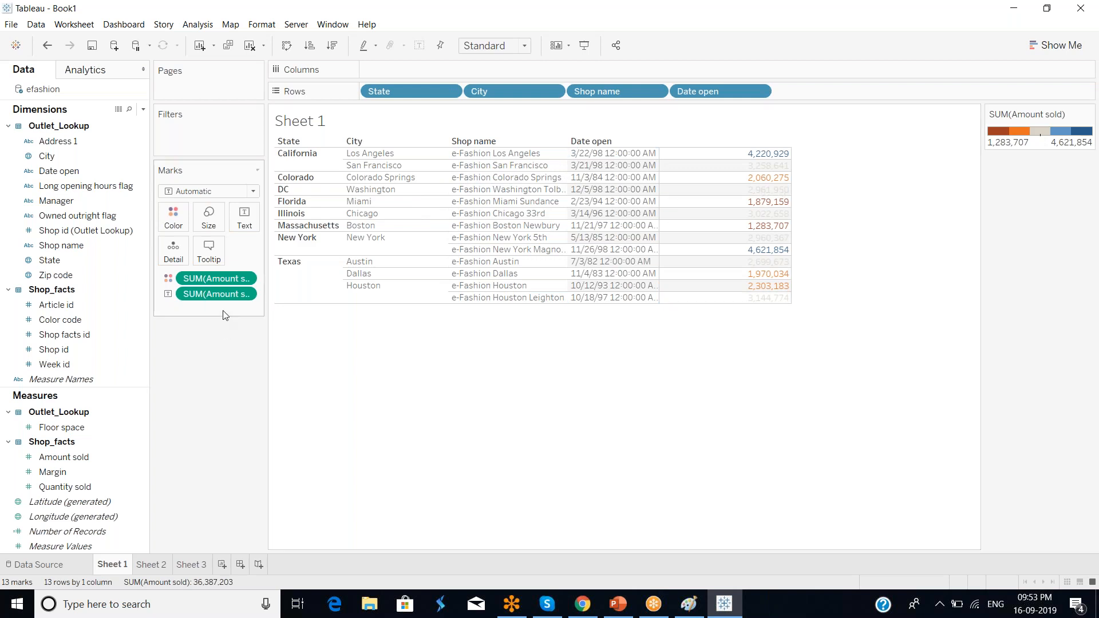
pyautogui.moveTo(212, 279); pyautogui.dragTo(138, 262)
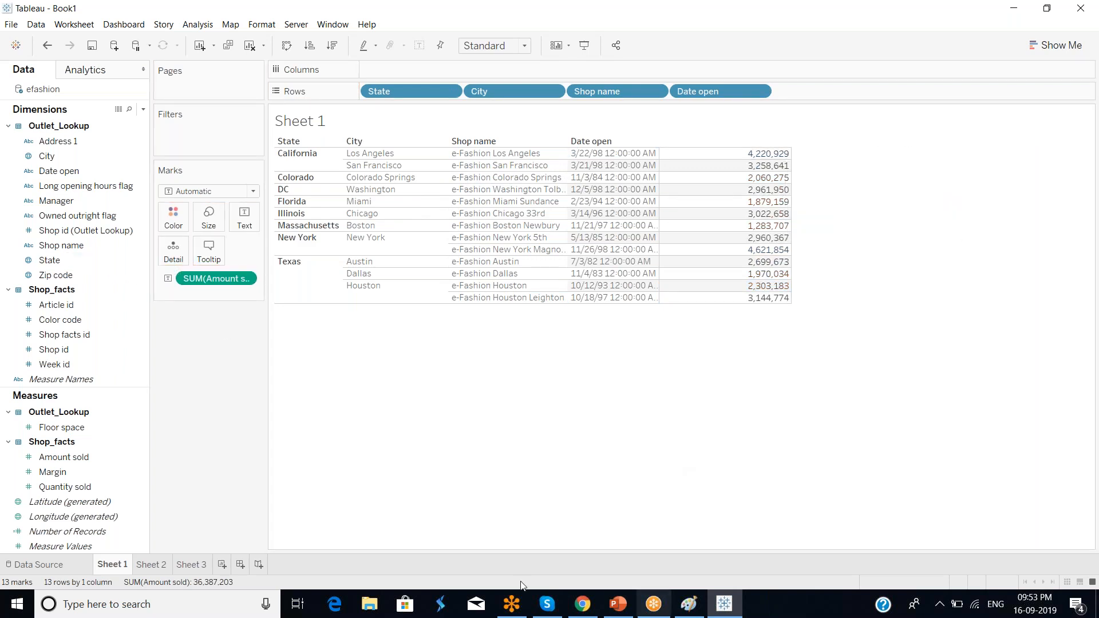
# - Create a new dashboard and place the Sheet 2 treemap on it with the Sheet 1 table below
pyautogui.click(150, 565)
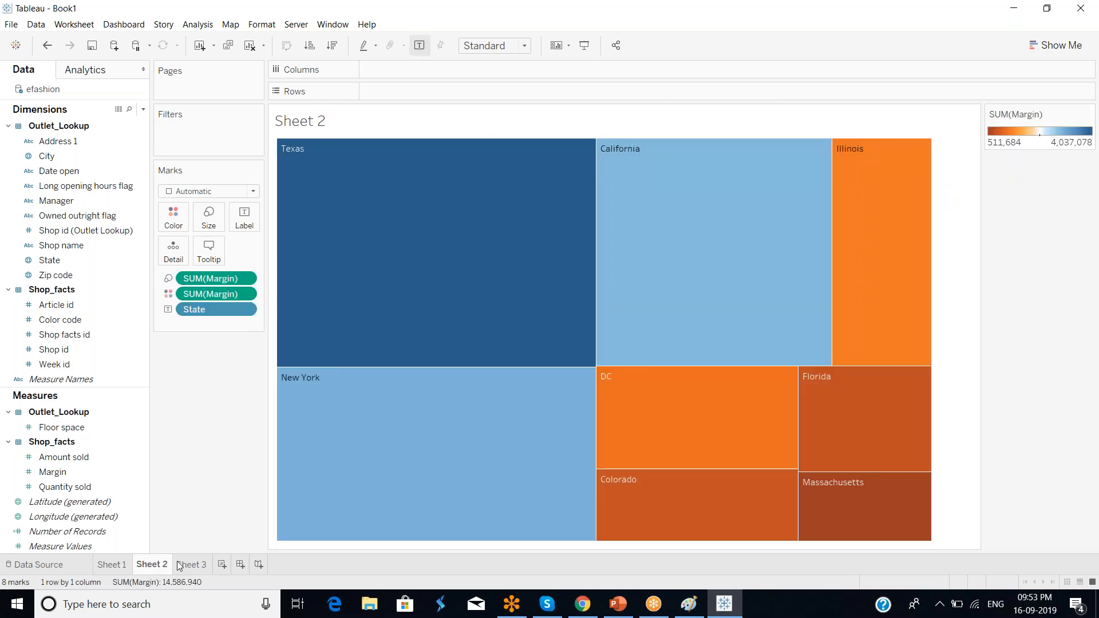
pyautogui.click(241, 565)
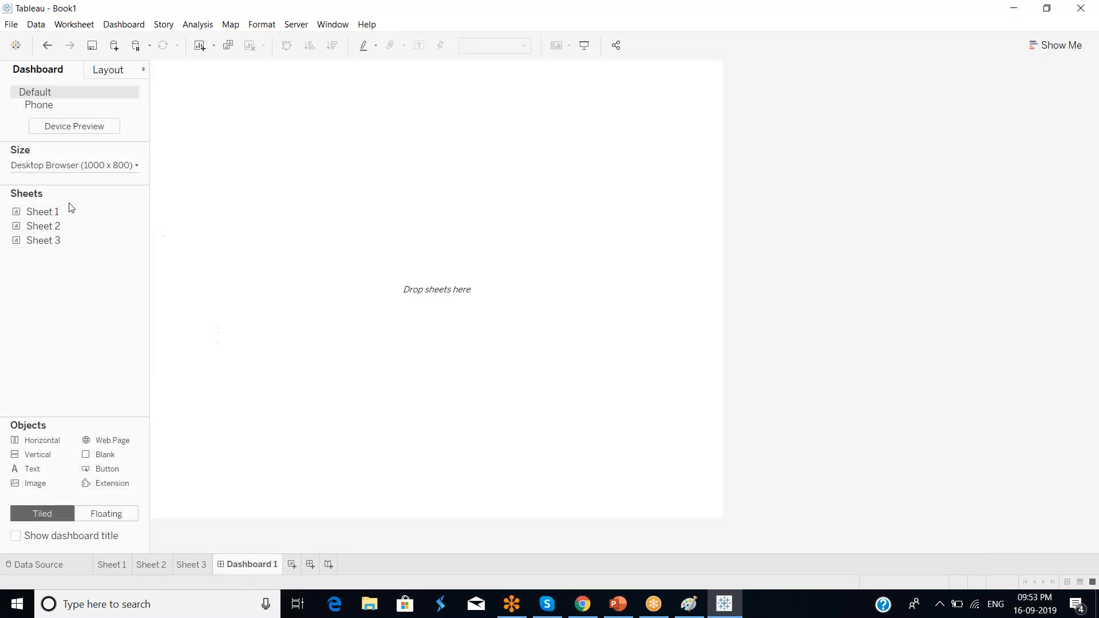
pyautogui.moveTo(54, 229); pyautogui.dragTo(351, 158)
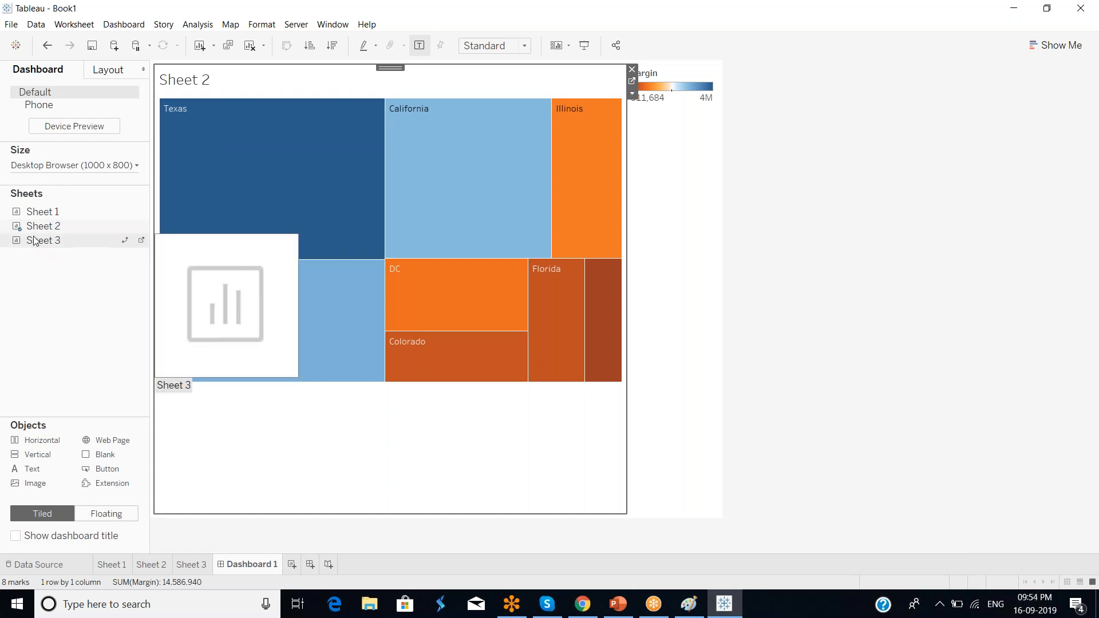
pyautogui.moveTo(55, 244); pyautogui.dragTo(342, 454)
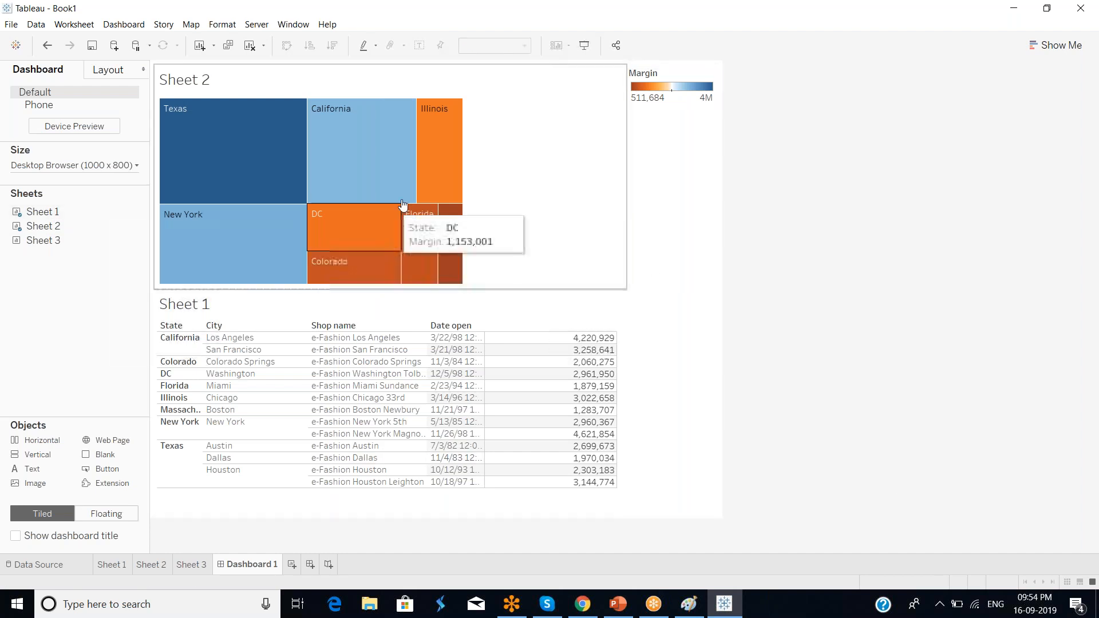
# - Fit both the treemap and the table on the dashboard to Entire View
pyautogui.click(531, 171)
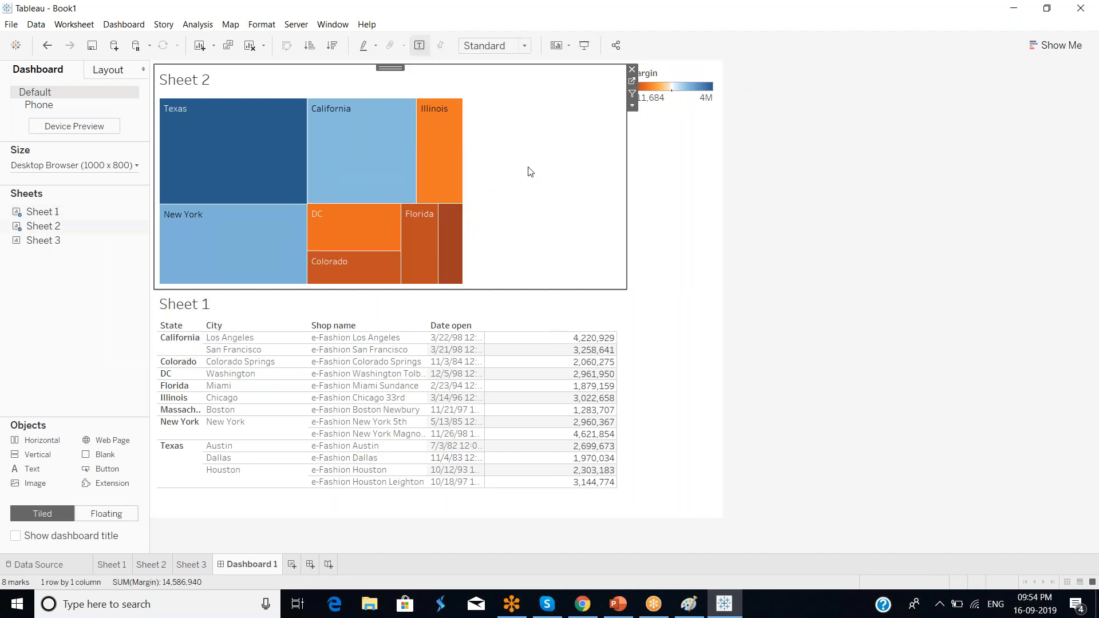
pyautogui.click(531, 50)
pyautogui.click(502, 98)
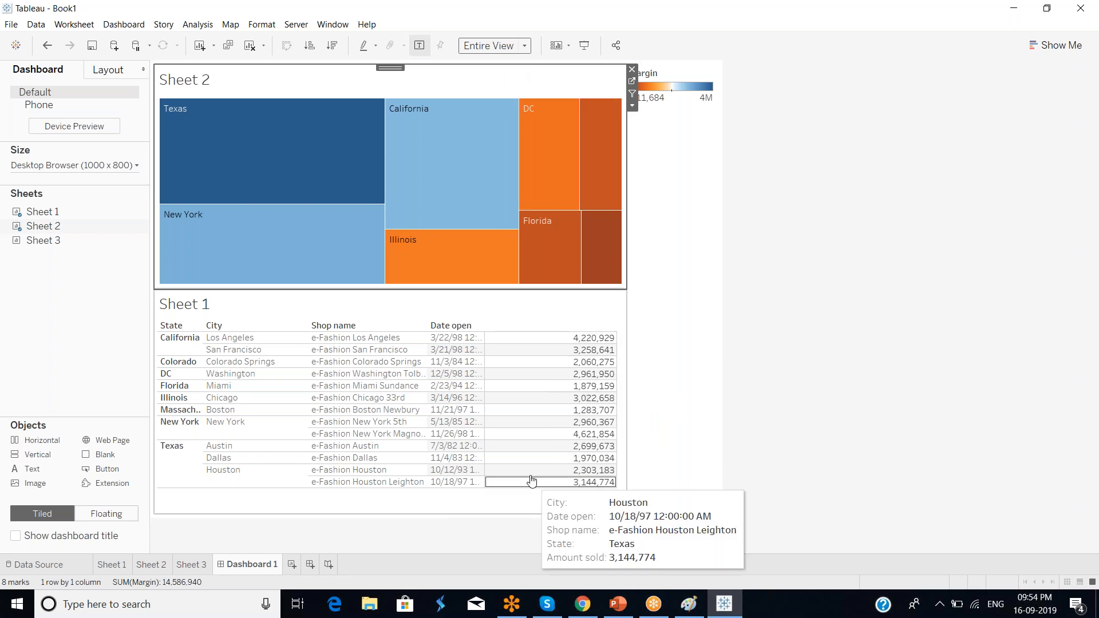
pyautogui.click(531, 470)
pyautogui.click(524, 45)
pyautogui.click(504, 101)
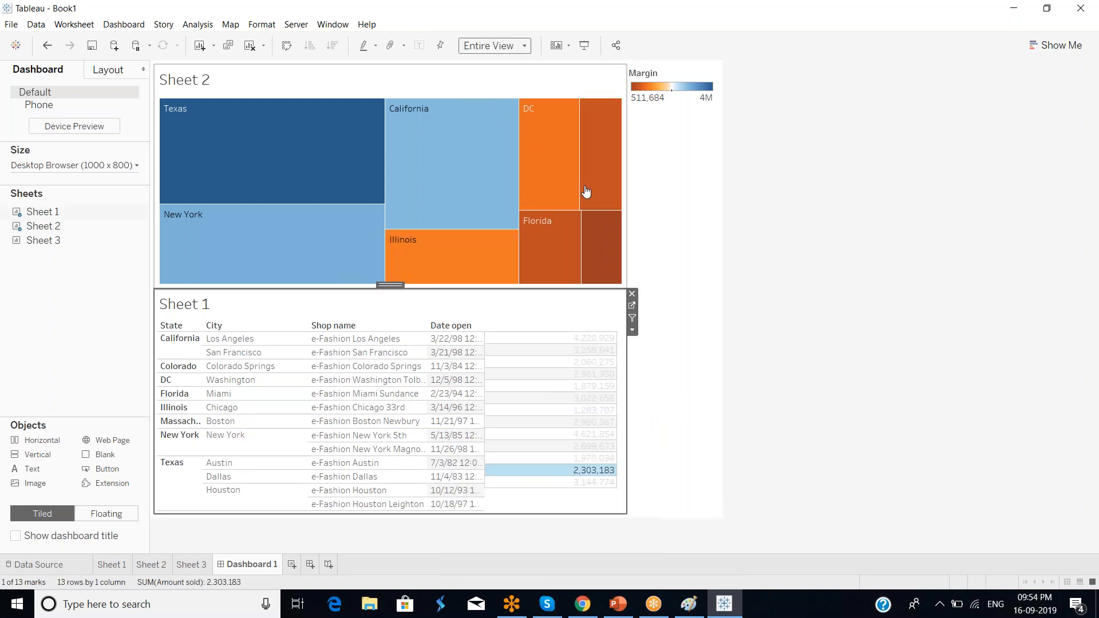
pyautogui.click(850, 435)
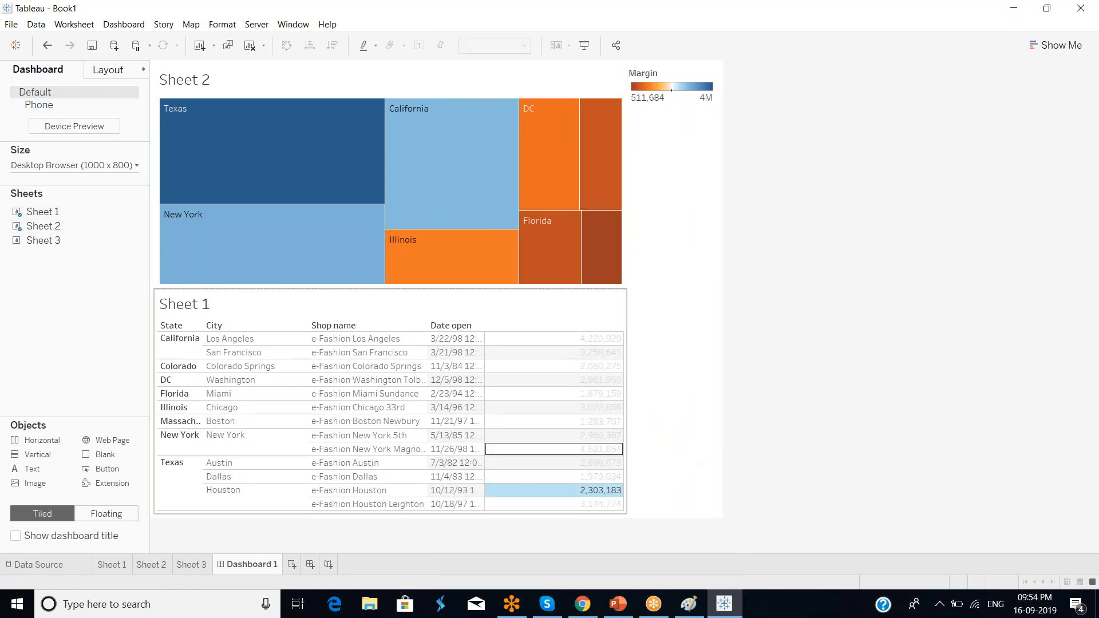
pyautogui.click(211, 309)
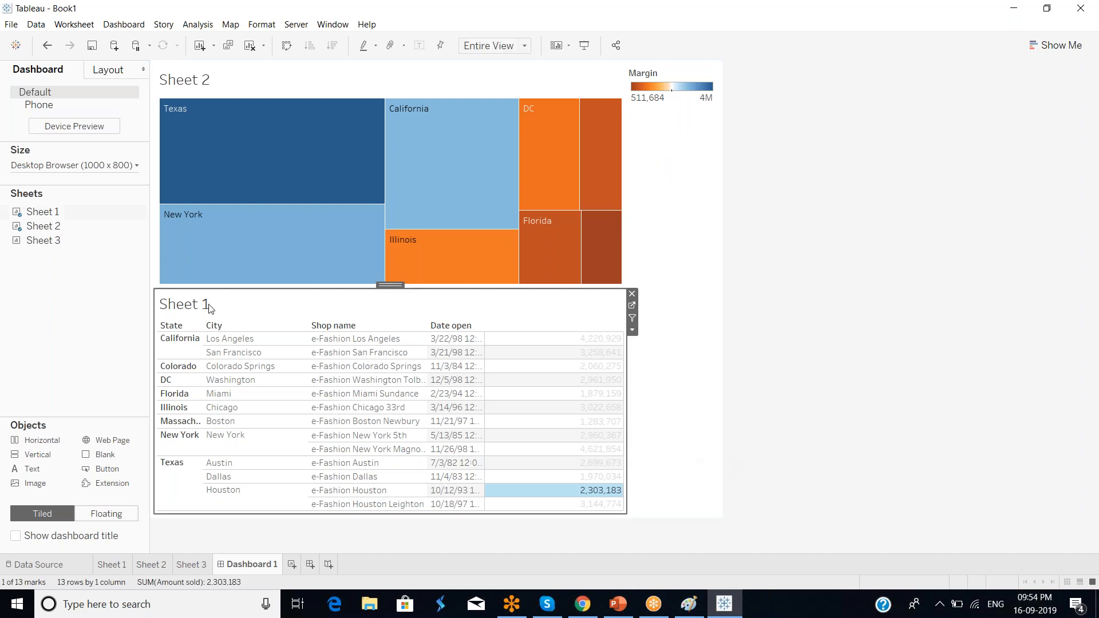
pyautogui.doubleClick(211, 308)
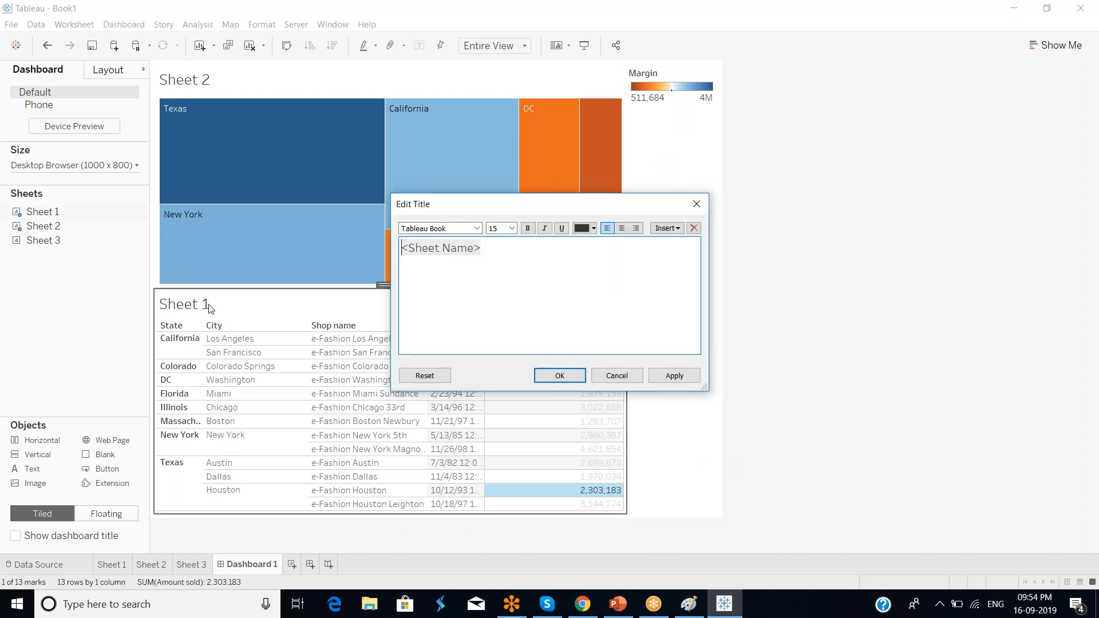
pyautogui.click(635, 380)
pyautogui.doubleClick(245, 306)
pyautogui.click(629, 380)
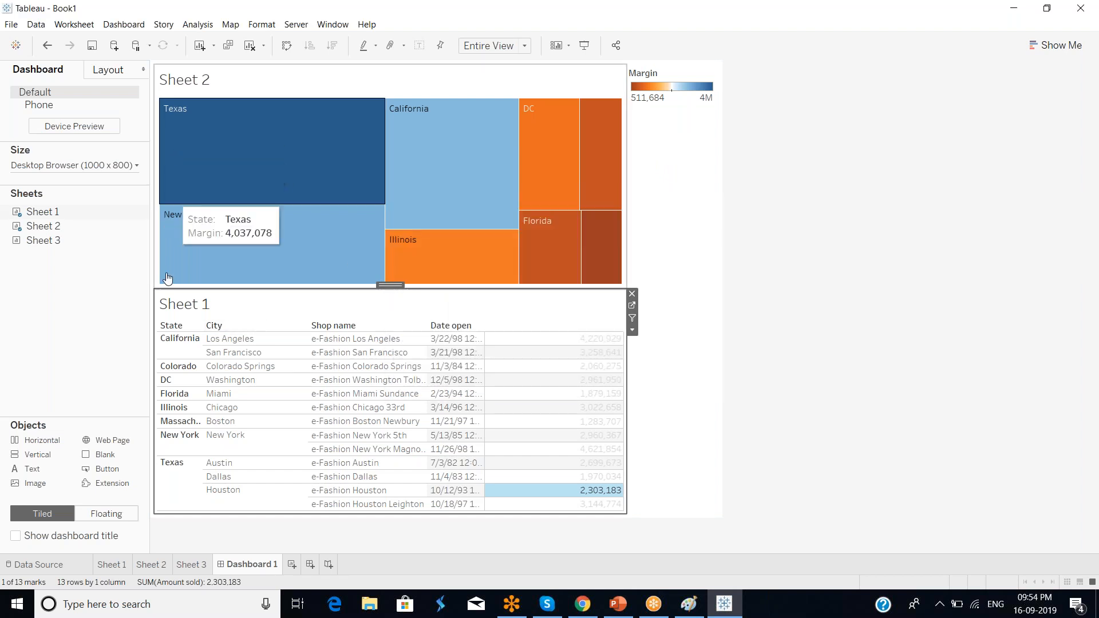
# - Replace the Sheet 1 title on the dashboard with "Store wise Sales"
pyautogui.doubleClick(237, 309)
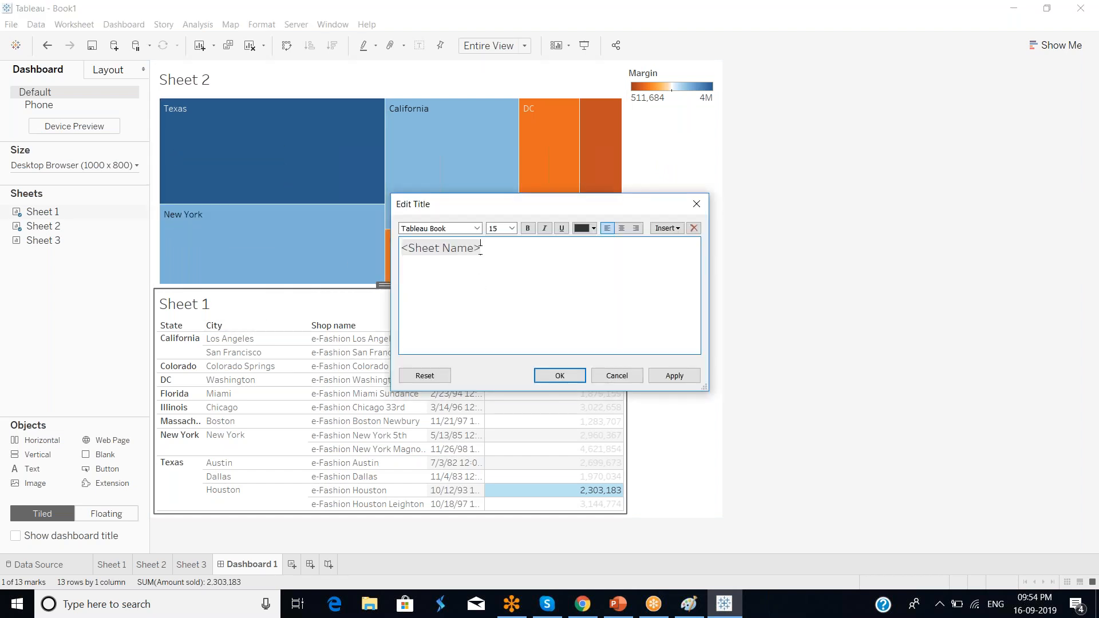
pyautogui.moveTo(481, 246); pyautogui.dragTo(363, 247)
pyautogui.press('BackSpace')
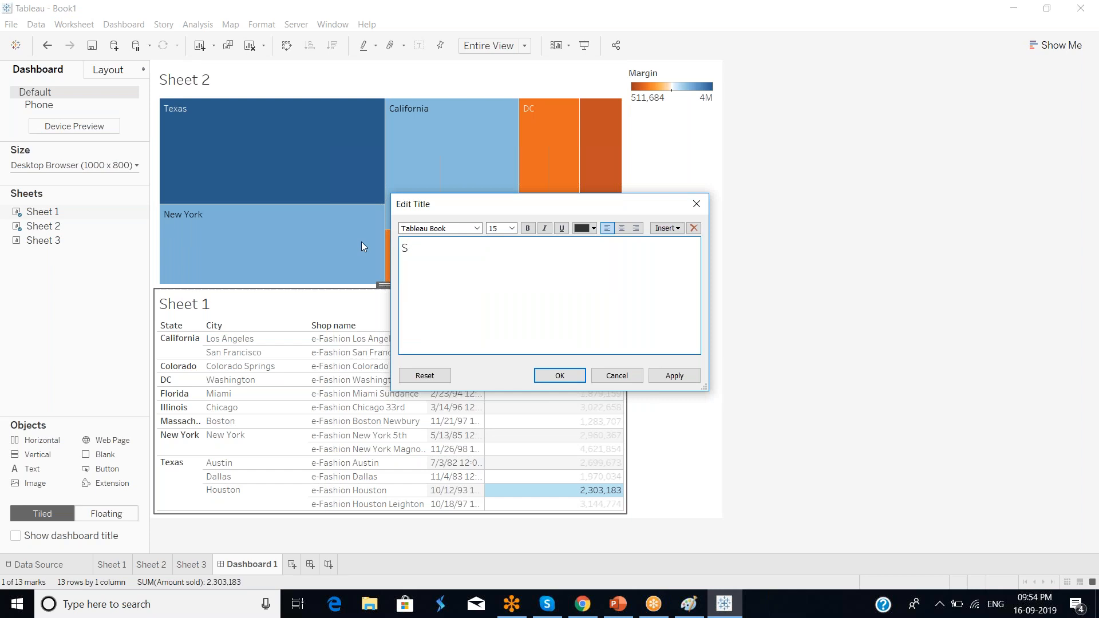
pyautogui.write('St')
pyautogui.press('BackSpace')
pyautogui.write('tore wise Sales')
# - Format the "Store wise Sales" title as centered, bold, dark blue text in size 20 and apply it
pyautogui.moveTo(513, 257); pyautogui.dragTo(395, 243)
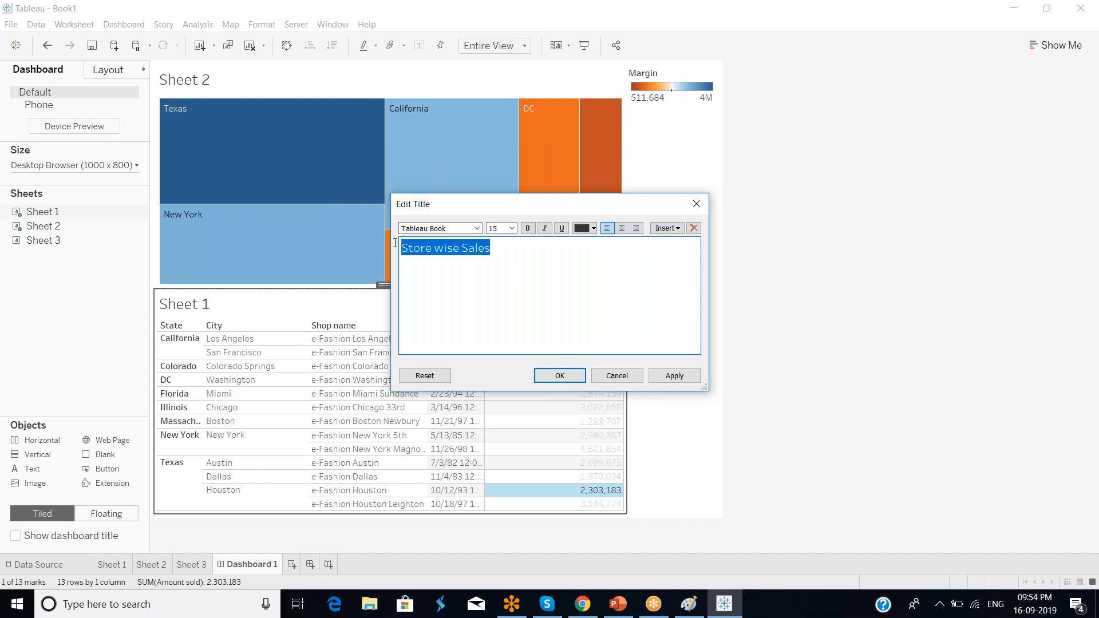
pyautogui.click(622, 228)
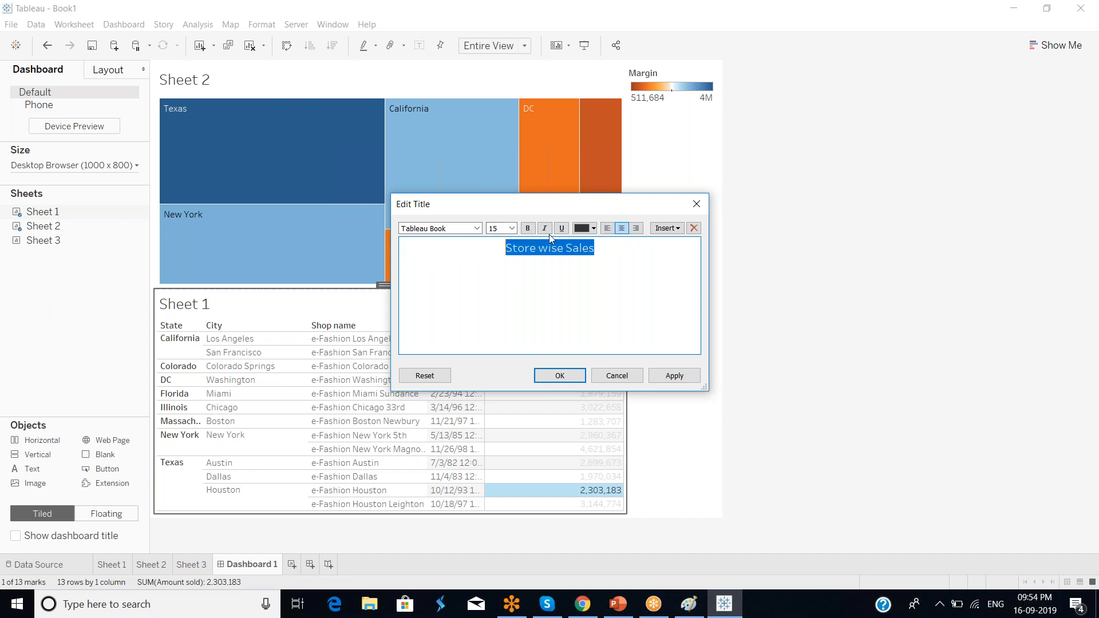
pyautogui.click(527, 229)
pyautogui.click(594, 229)
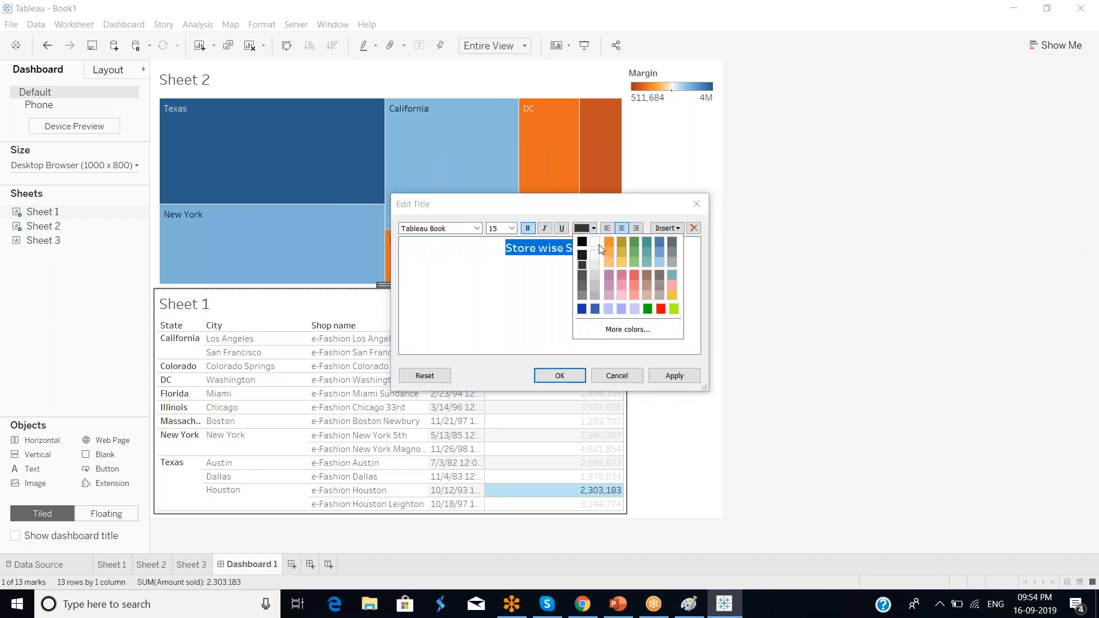
pyautogui.click(582, 309)
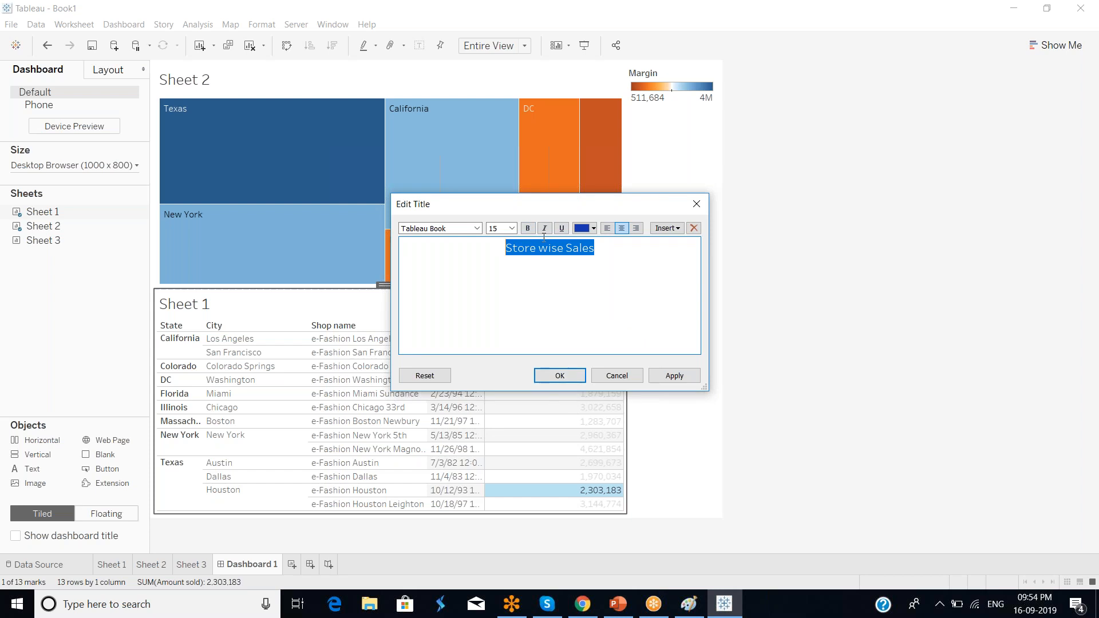
pyautogui.click(527, 229)
pyautogui.click(512, 229)
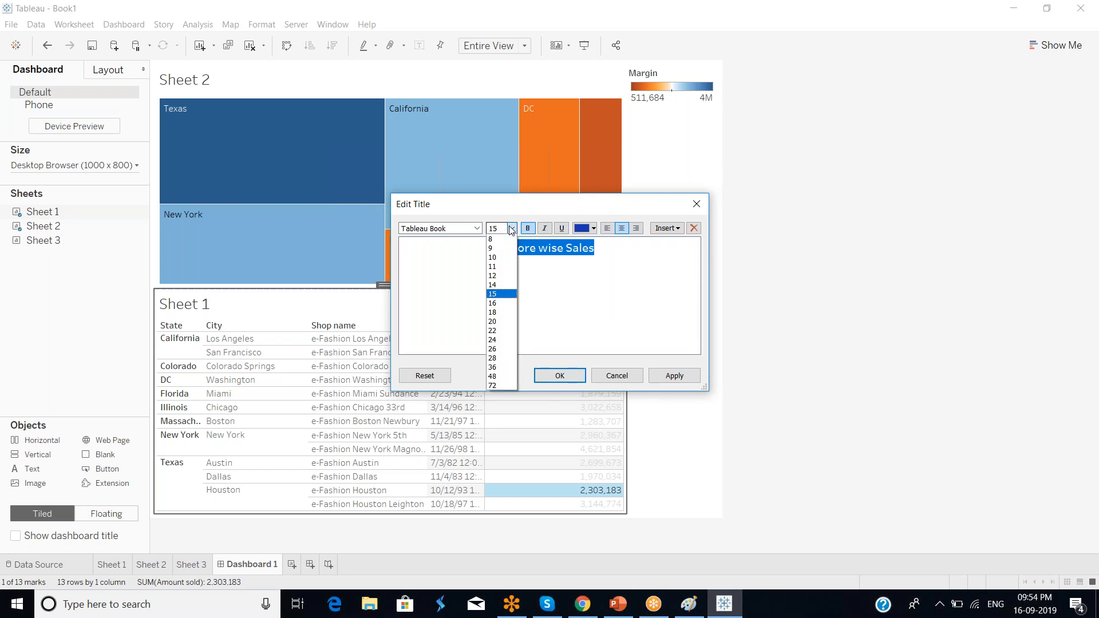
pyautogui.click(500, 322)
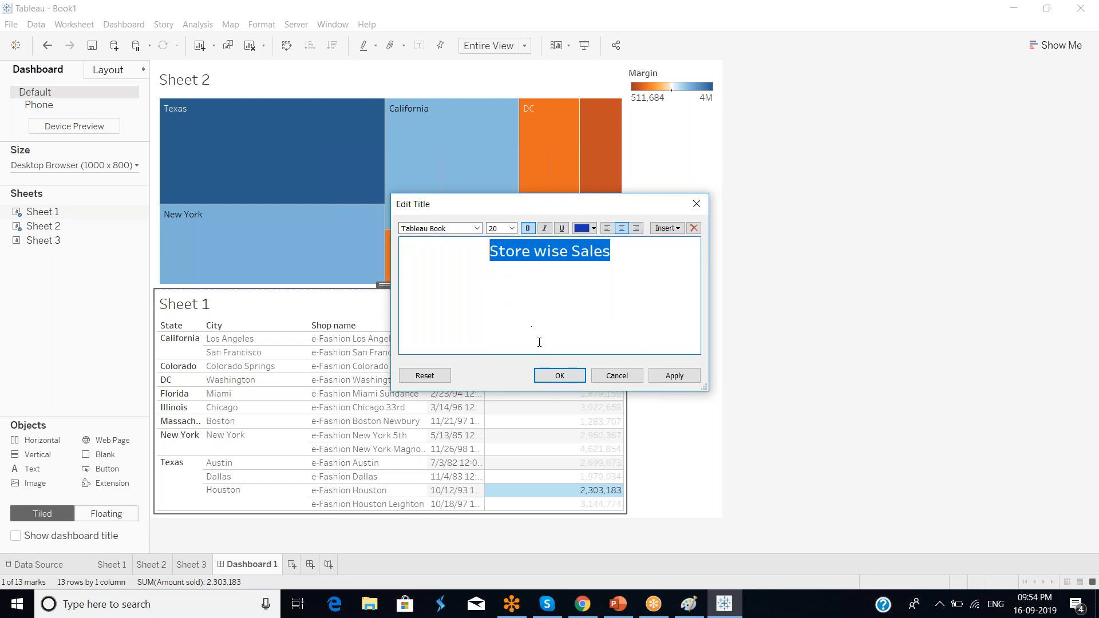
pyautogui.click(560, 376)
# - Preview the dashboard in presentation mode and inspect the treemap
pyautogui.click(217, 80)
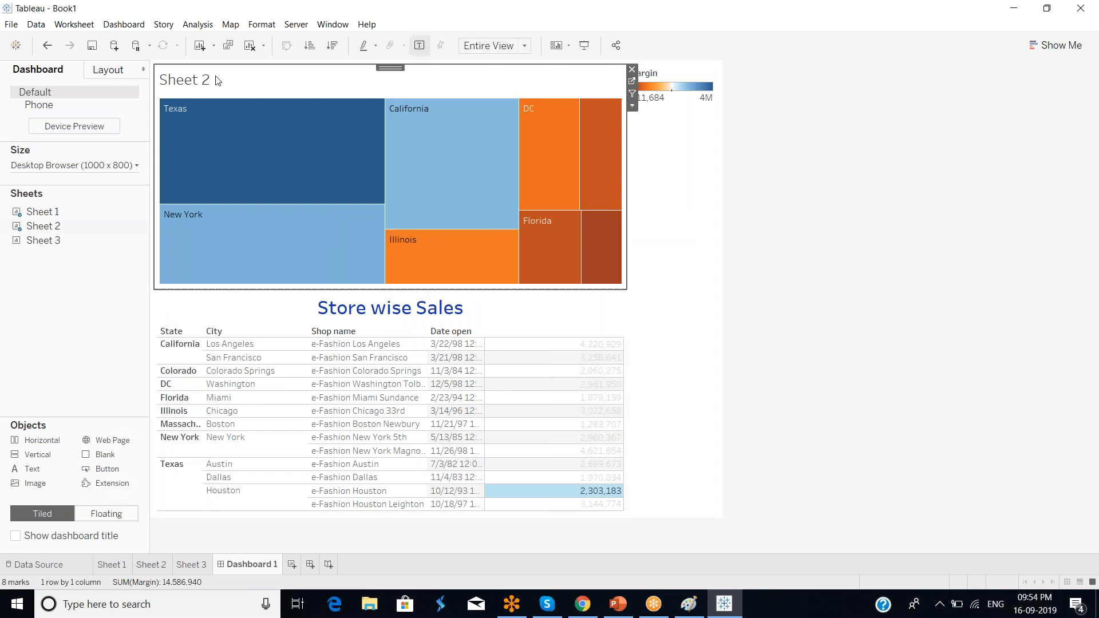
pyautogui.click(907, 441)
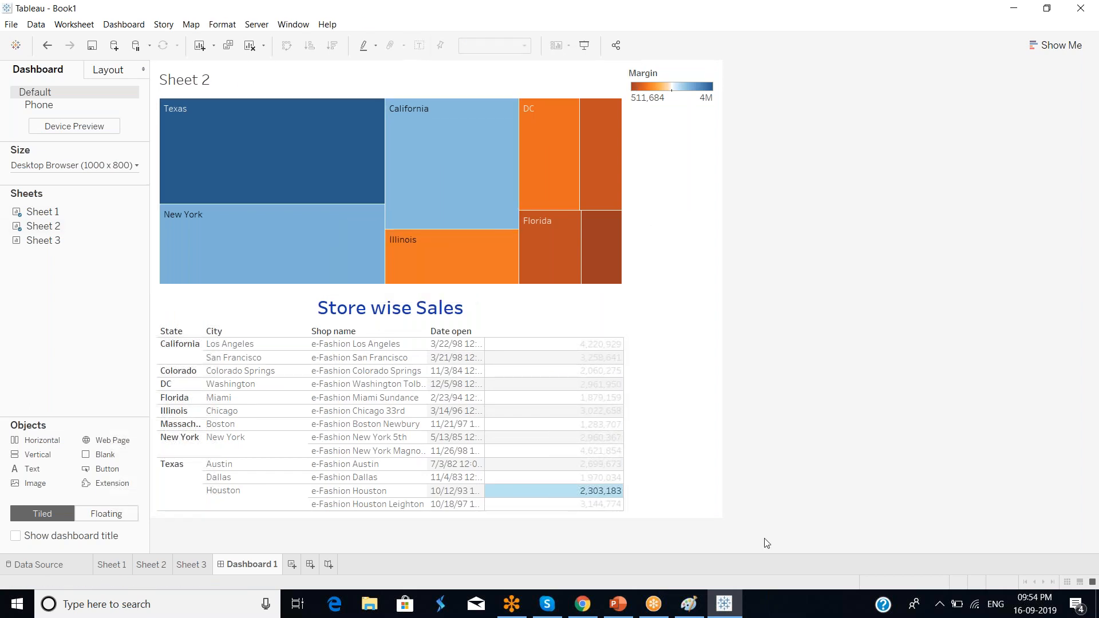
pyautogui.click(584, 47)
pyautogui.moveTo(275, 242)
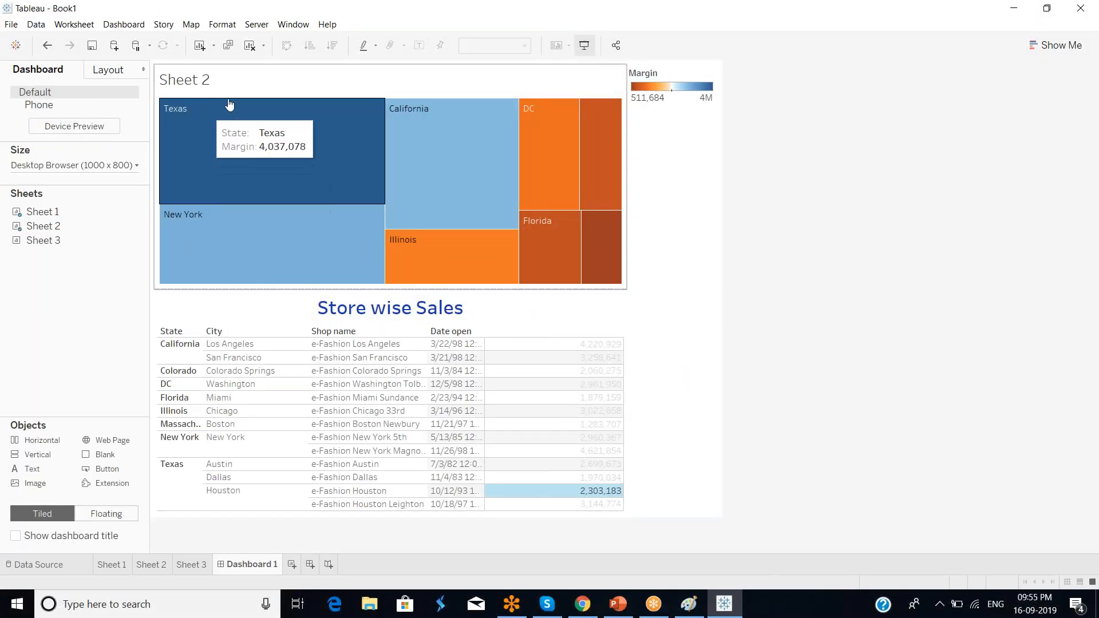
# - Add a dashboard filter action from Sheet 1 to Sheet 2 that runs on Select and shows all values when cleared
pyautogui.click(126, 24)
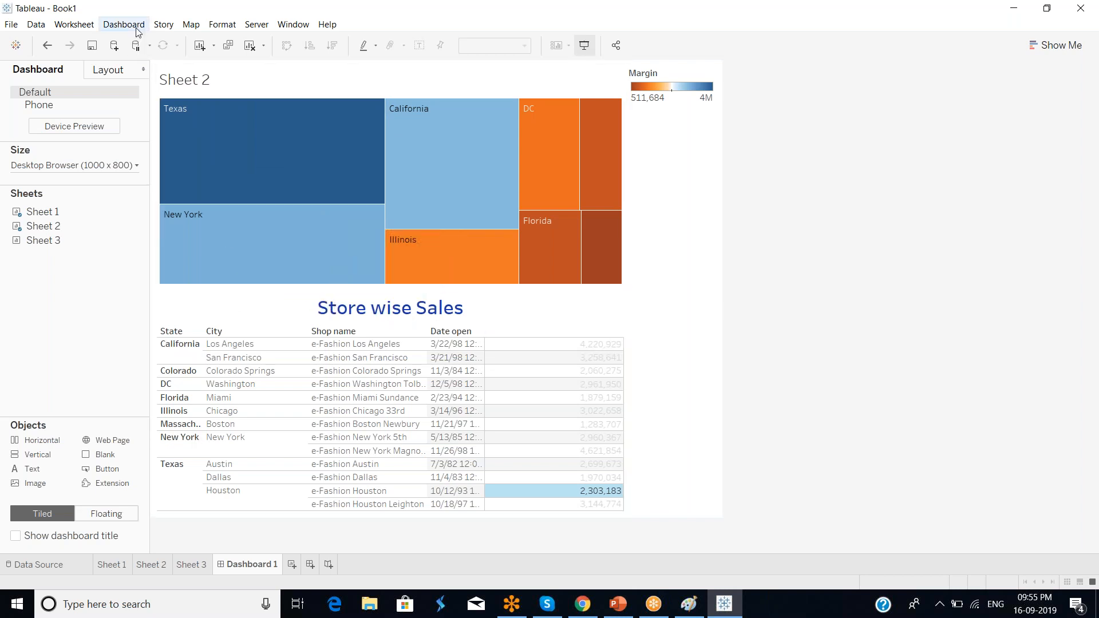
pyautogui.click(140, 185)
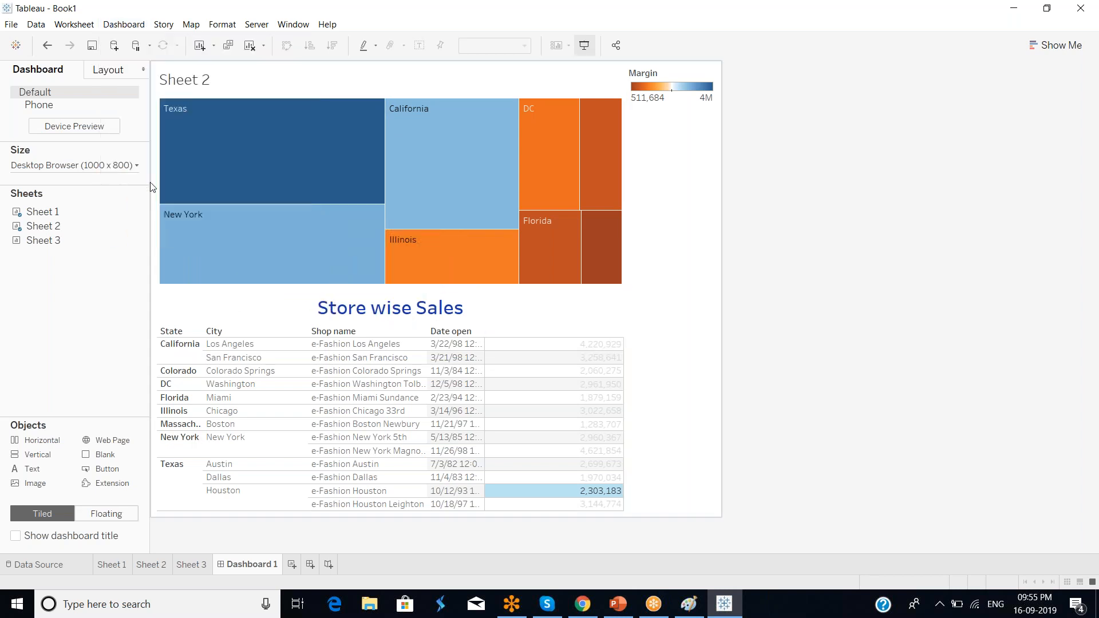
pyautogui.click(436, 345)
pyautogui.click(480, 347)
pyautogui.click(425, 194)
pyautogui.click(425, 294)
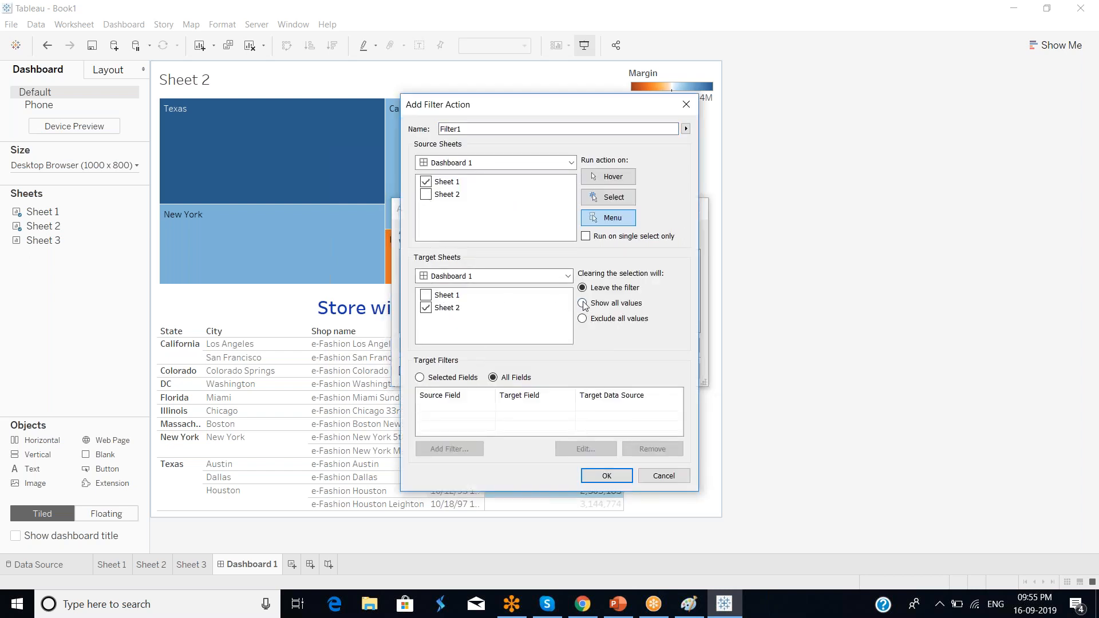
pyautogui.click(607, 475)
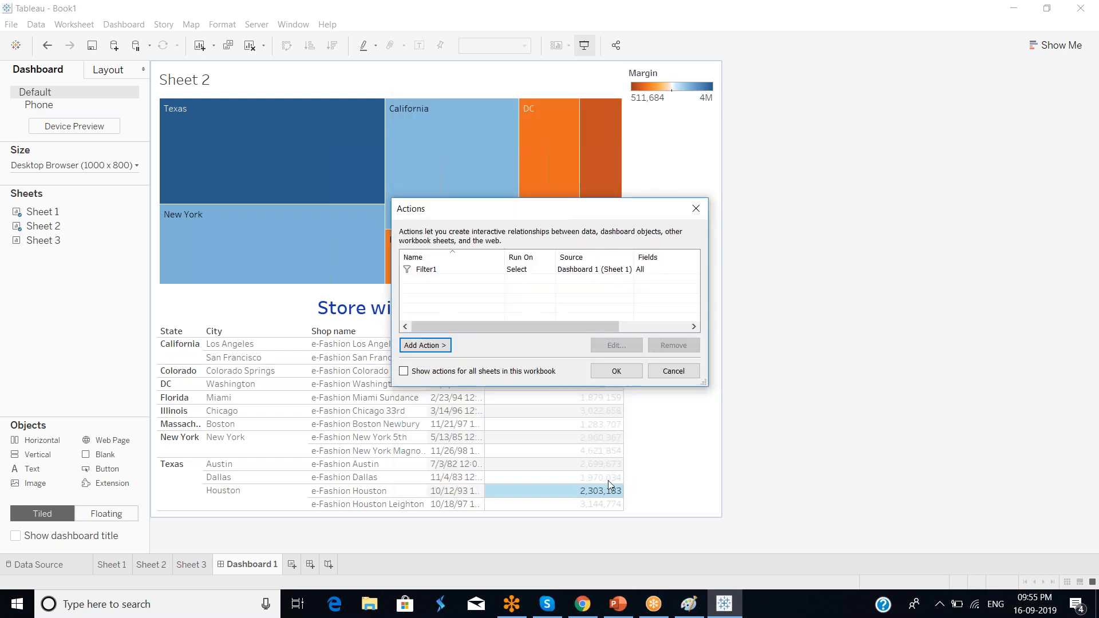
pyautogui.click(638, 371)
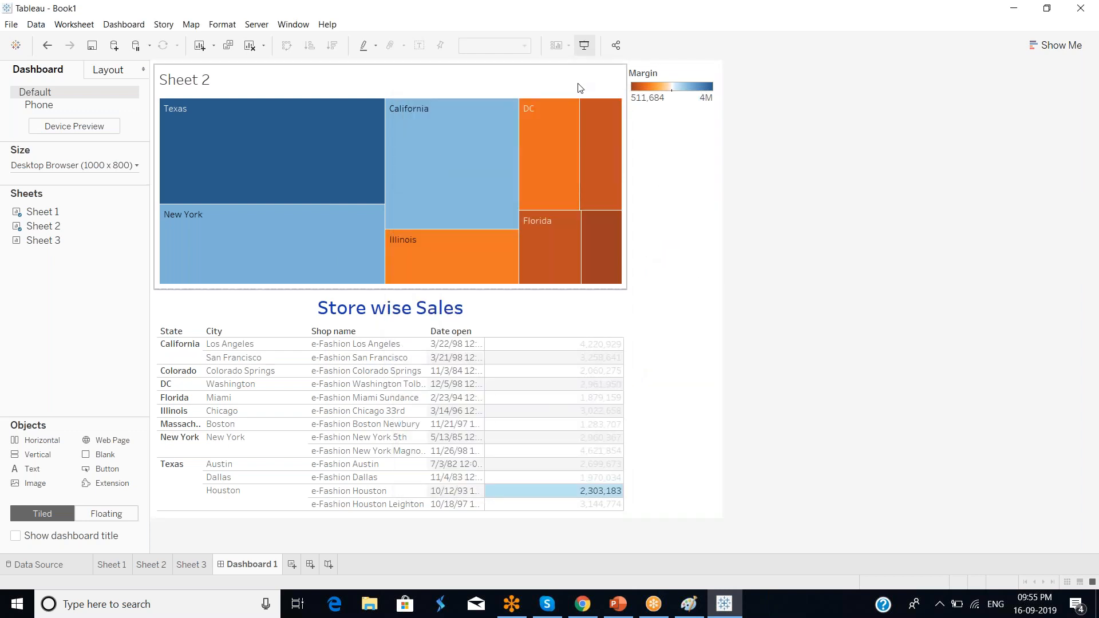
# - Test the filter action in presentation mode by selecting Texas and California in the treemap
pyautogui.click(585, 45)
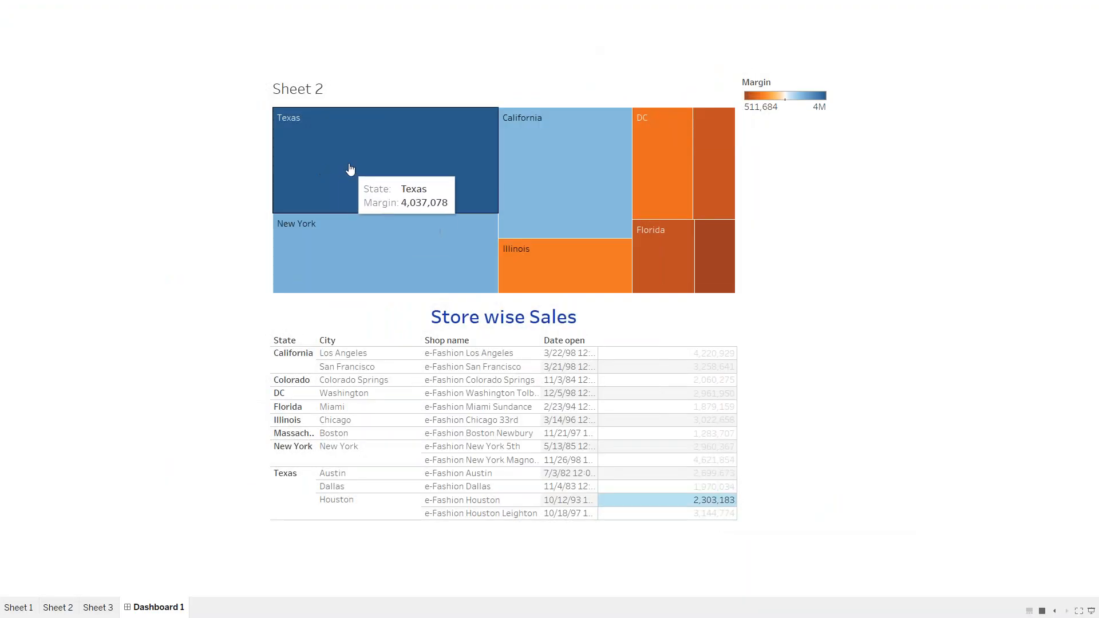
pyautogui.click(350, 167)
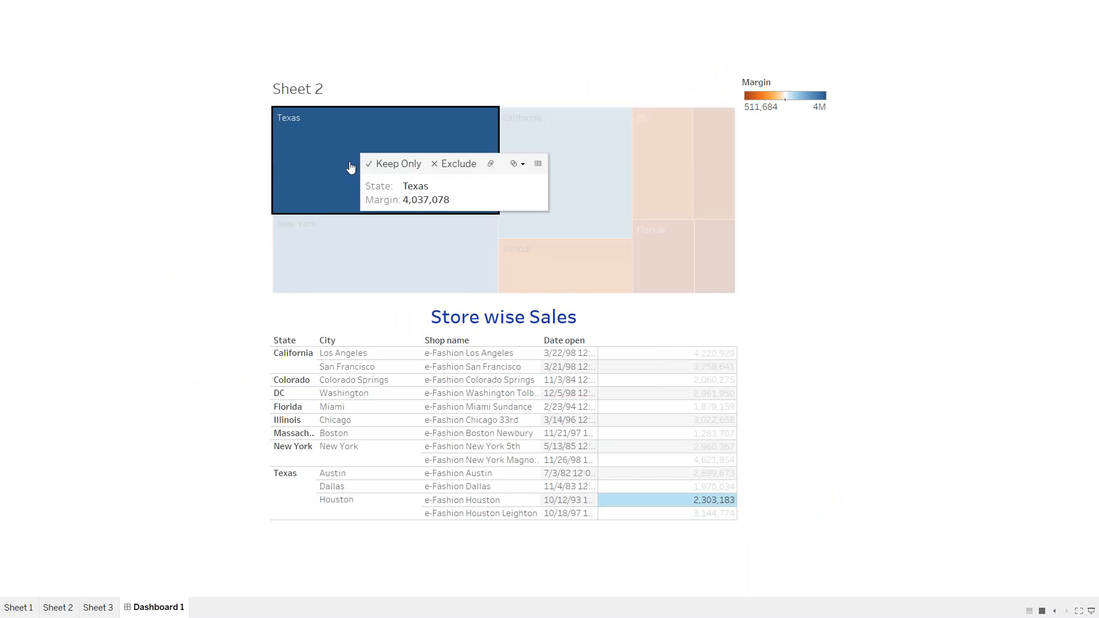
pyautogui.click(381, 148)
pyautogui.click(521, 140)
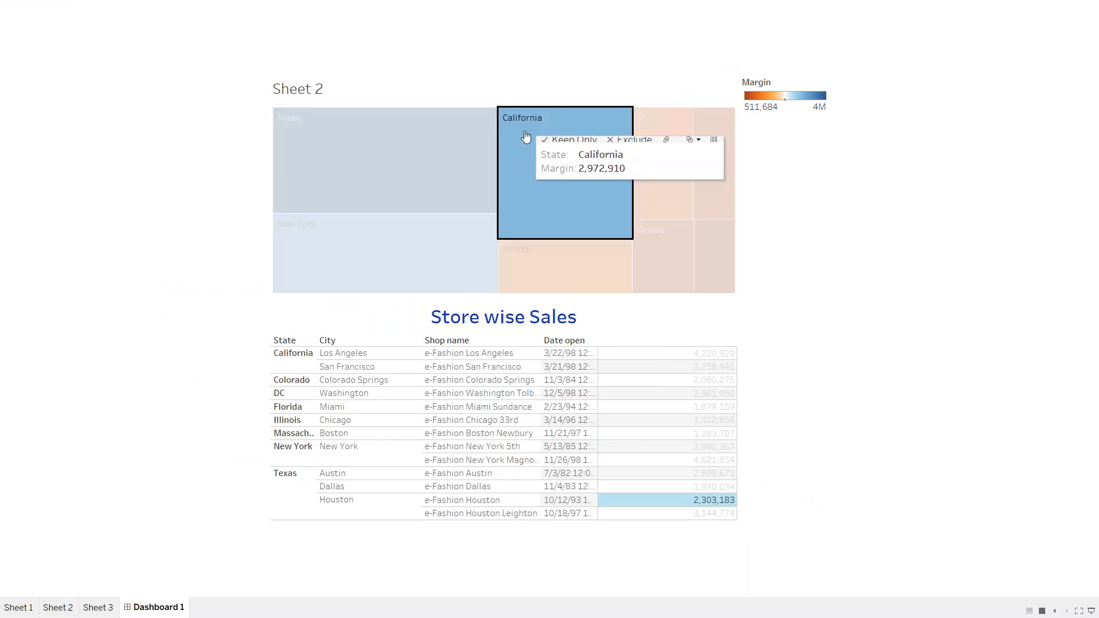
pyautogui.click(408, 200)
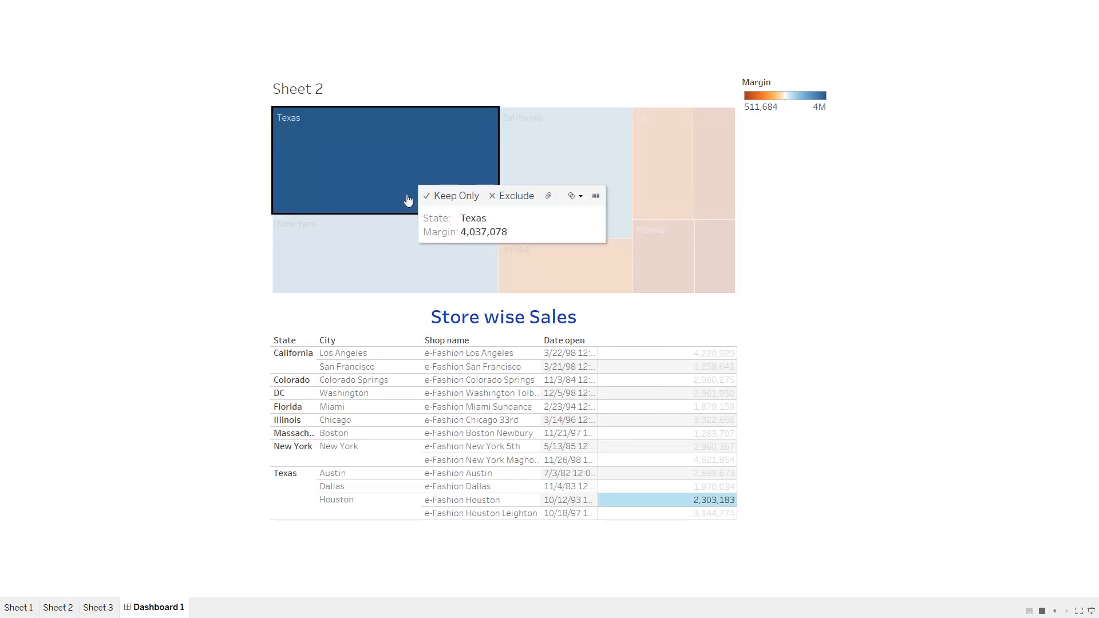
pyautogui.press('Escape')
# - Edit the Filter1 action so that Sheet 2 is the source and Sheet 1 is the target
pyautogui.click(124, 24)
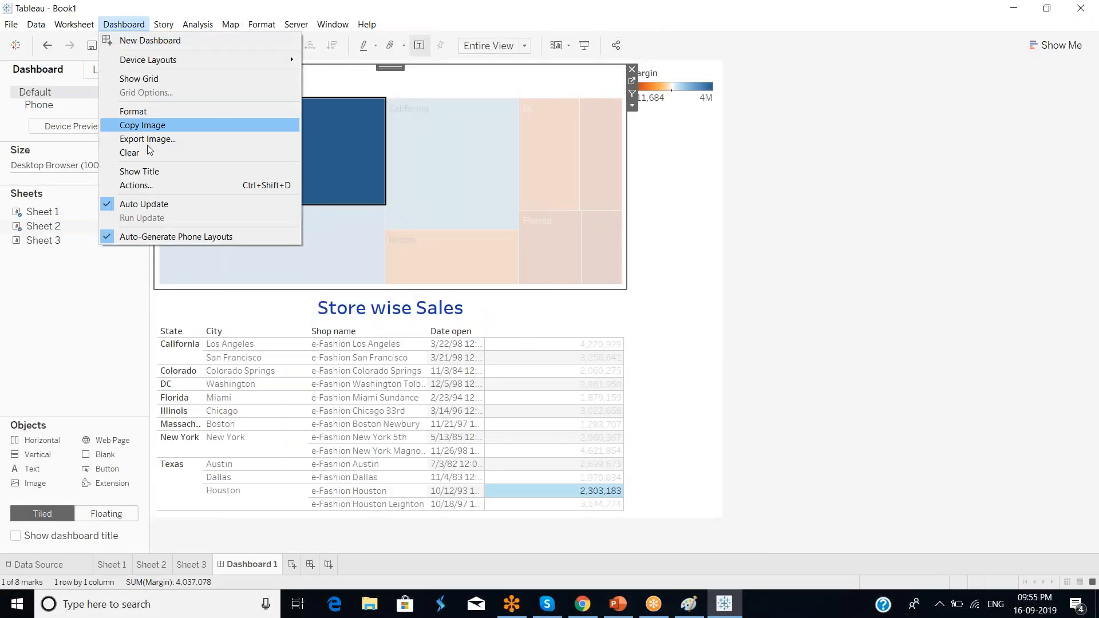
pyautogui.click(166, 185)
pyautogui.click(430, 271)
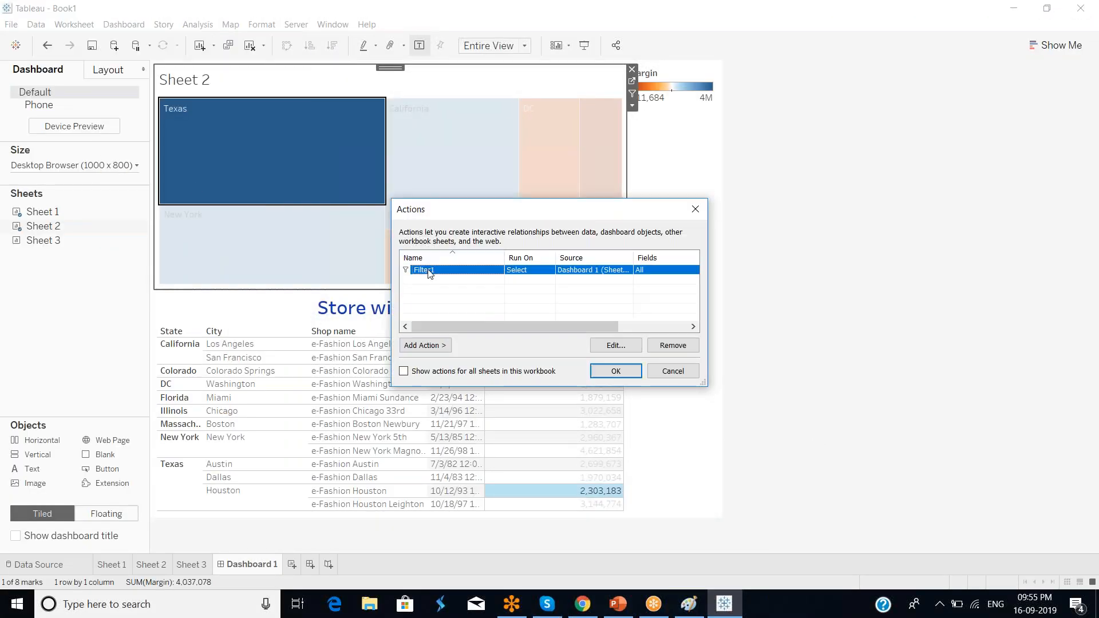
pyautogui.click(615, 346)
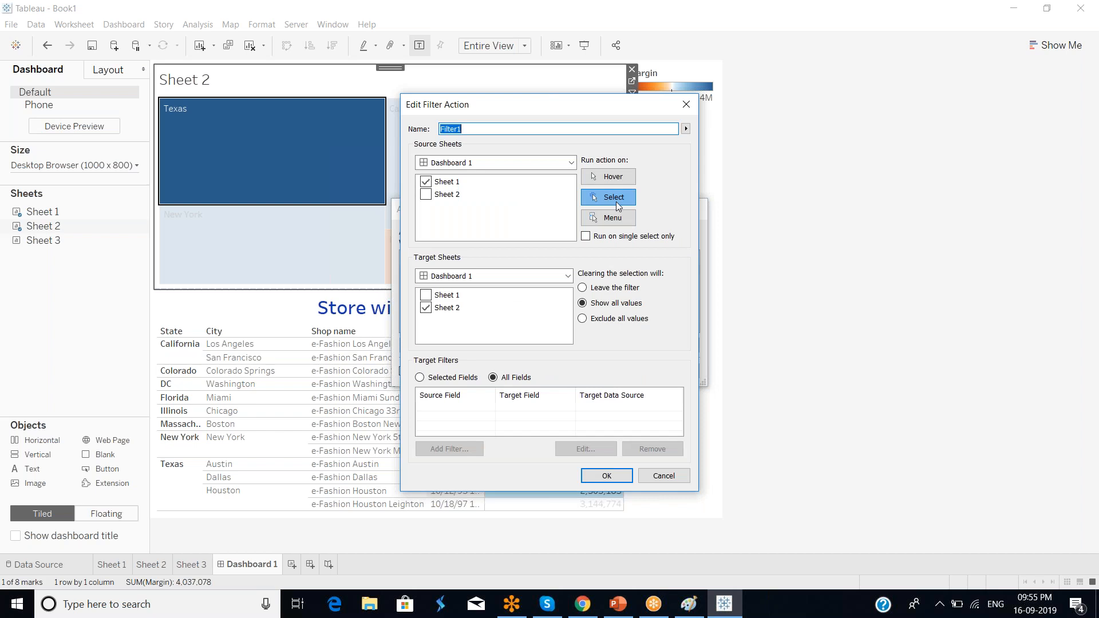
pyautogui.click(616, 202)
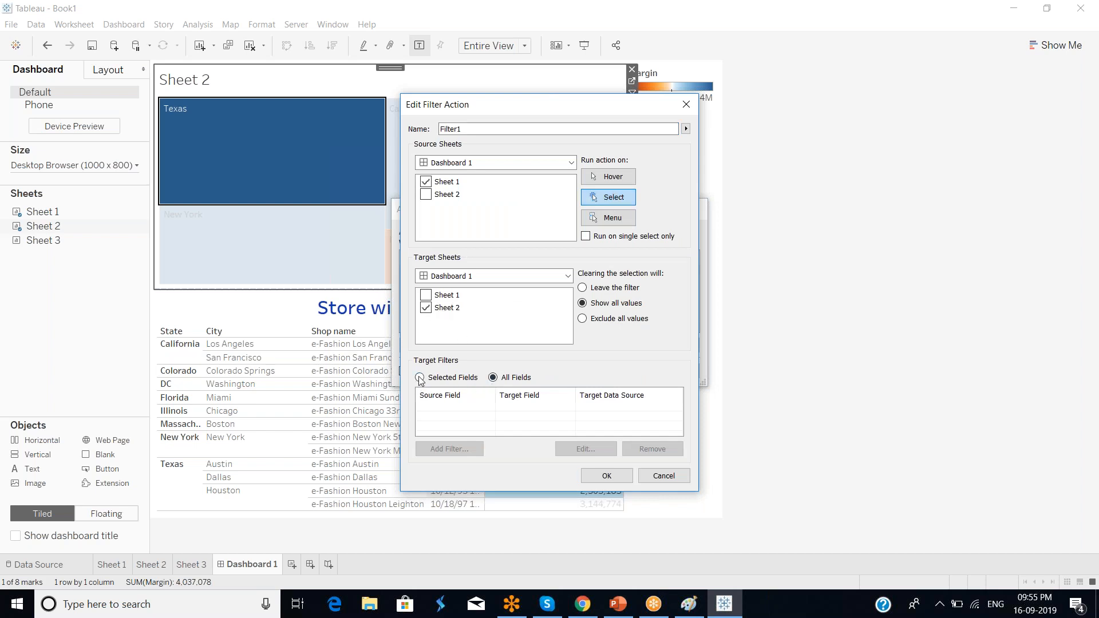
pyautogui.click(427, 183)
pyautogui.click(428, 308)
pyautogui.click(603, 482)
pyautogui.click(616, 370)
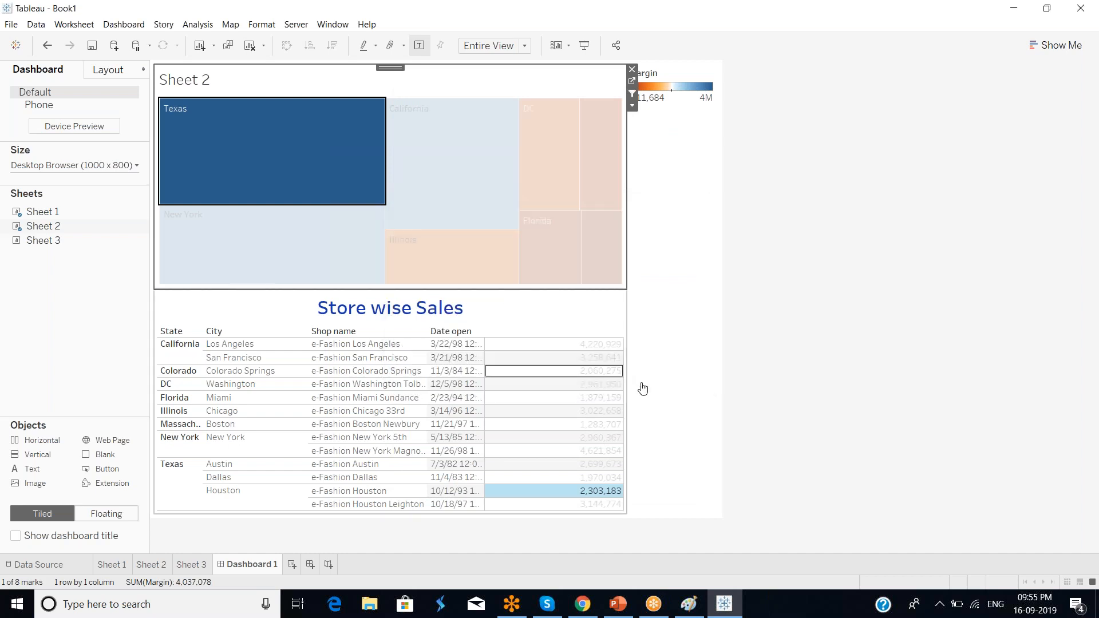
# - Test the filter in presentation mode by selecting California, New York, DC, Colorado and Texas, and reselect Texas in the dashboard editor
pyautogui.click(747, 439)
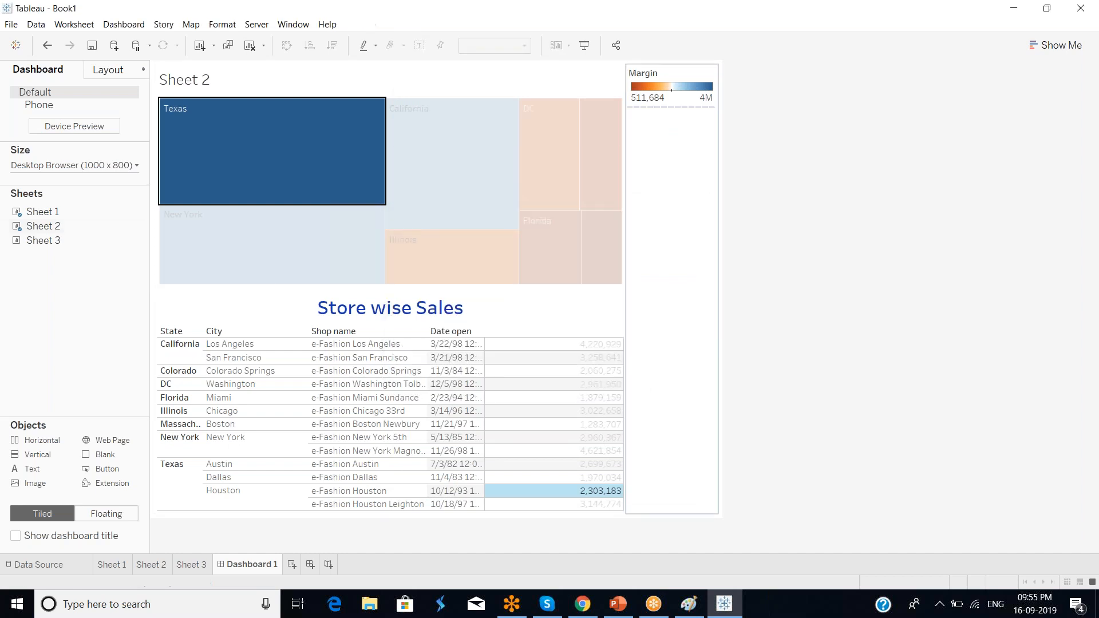
pyautogui.click(584, 46)
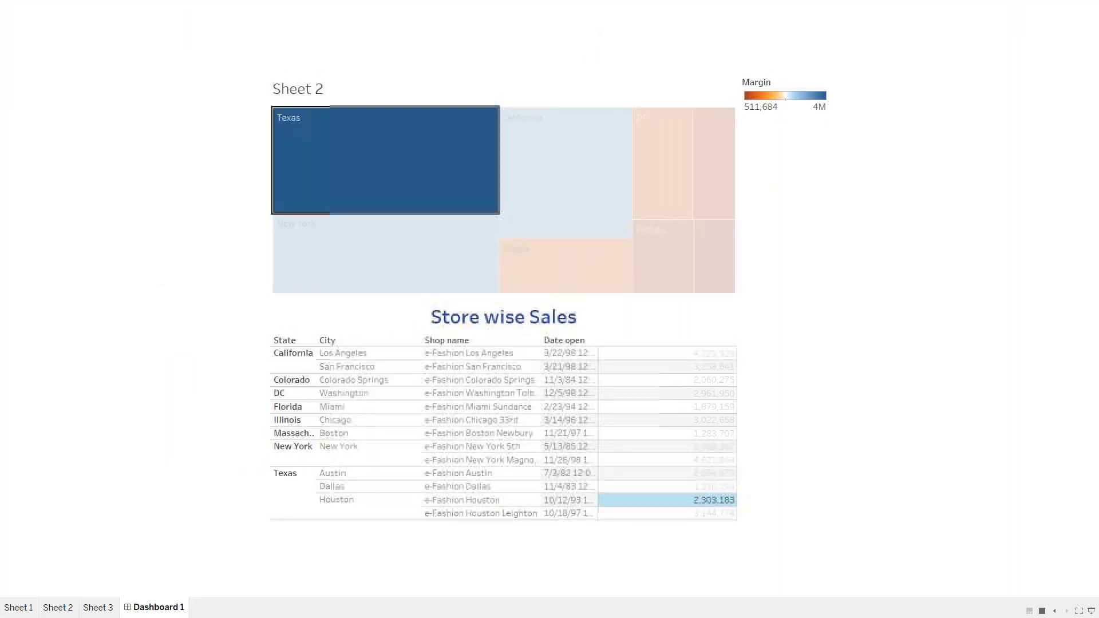
pyautogui.click(518, 171)
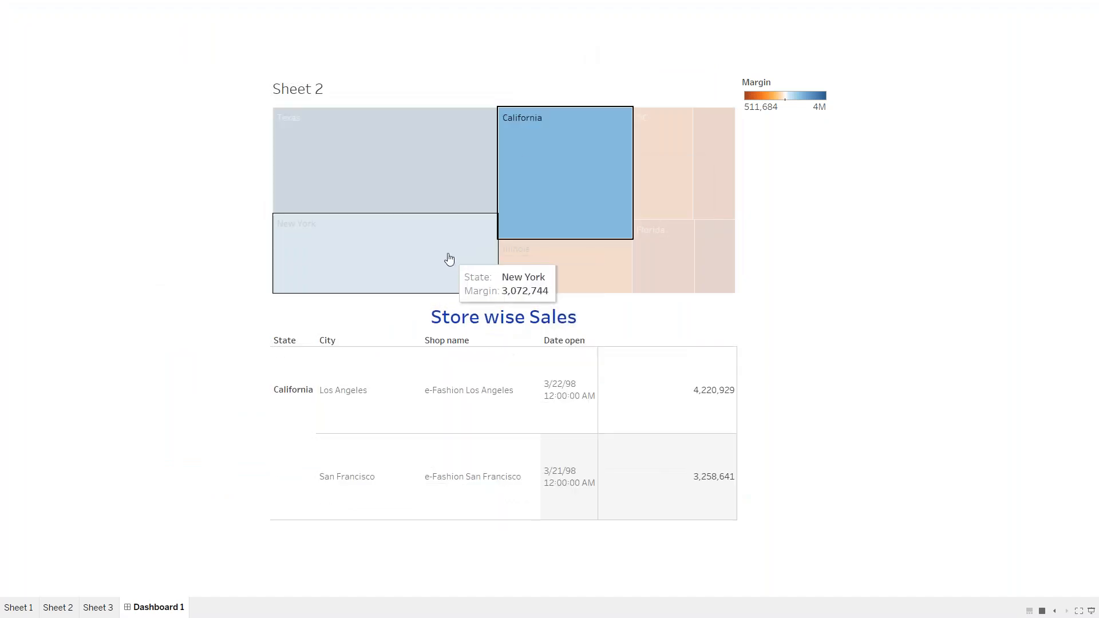
pyautogui.click(437, 235)
pyautogui.click(664, 189)
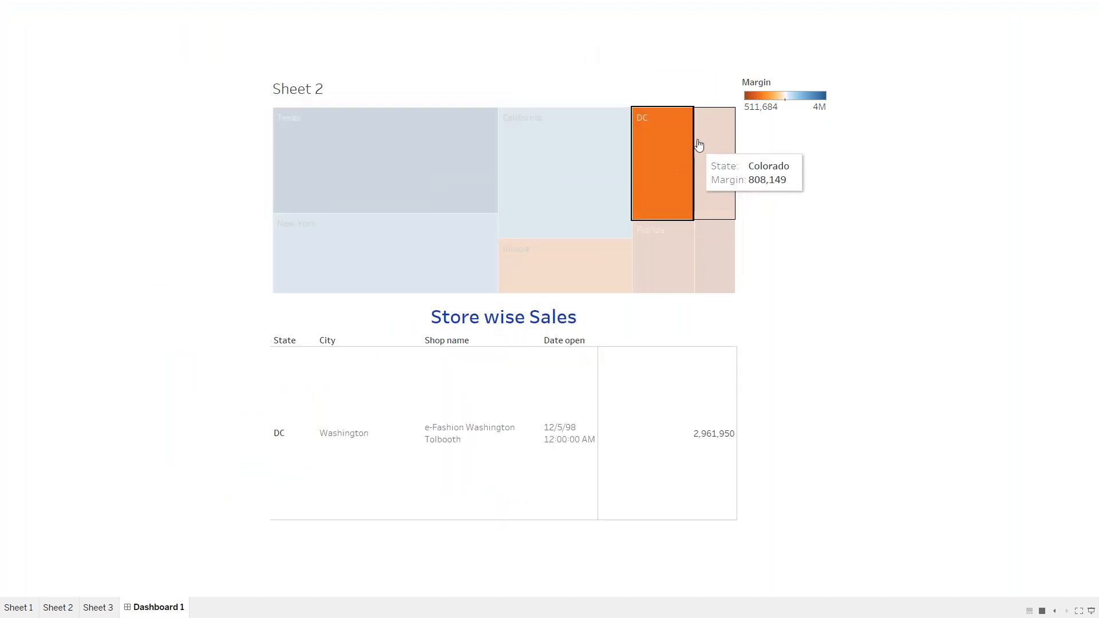
pyautogui.click(715, 145)
pyautogui.click(391, 169)
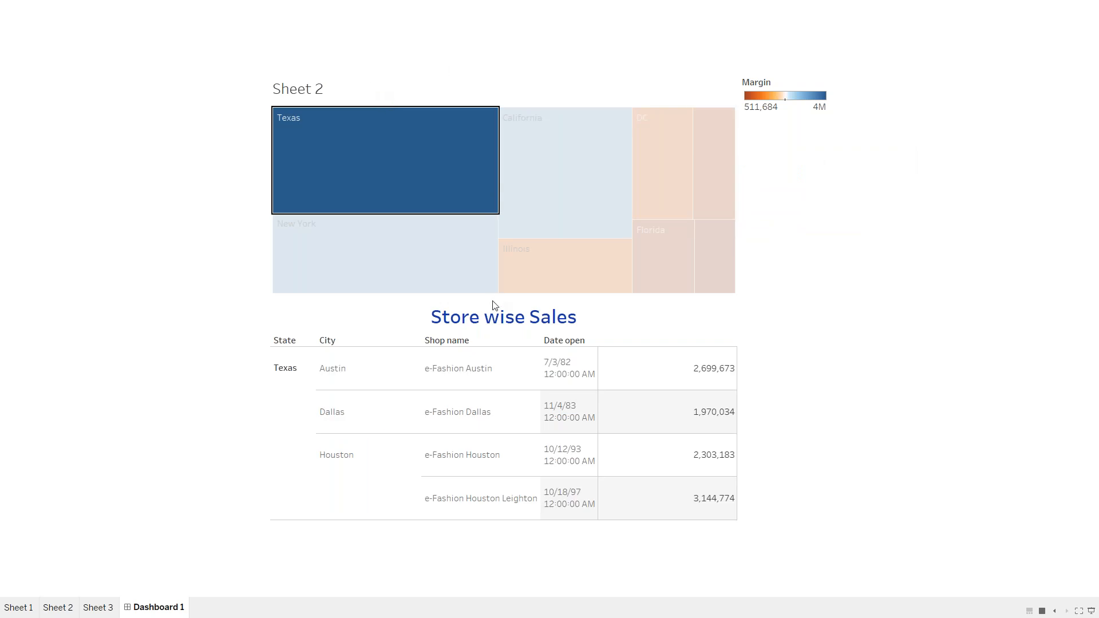
pyautogui.press('Escape')
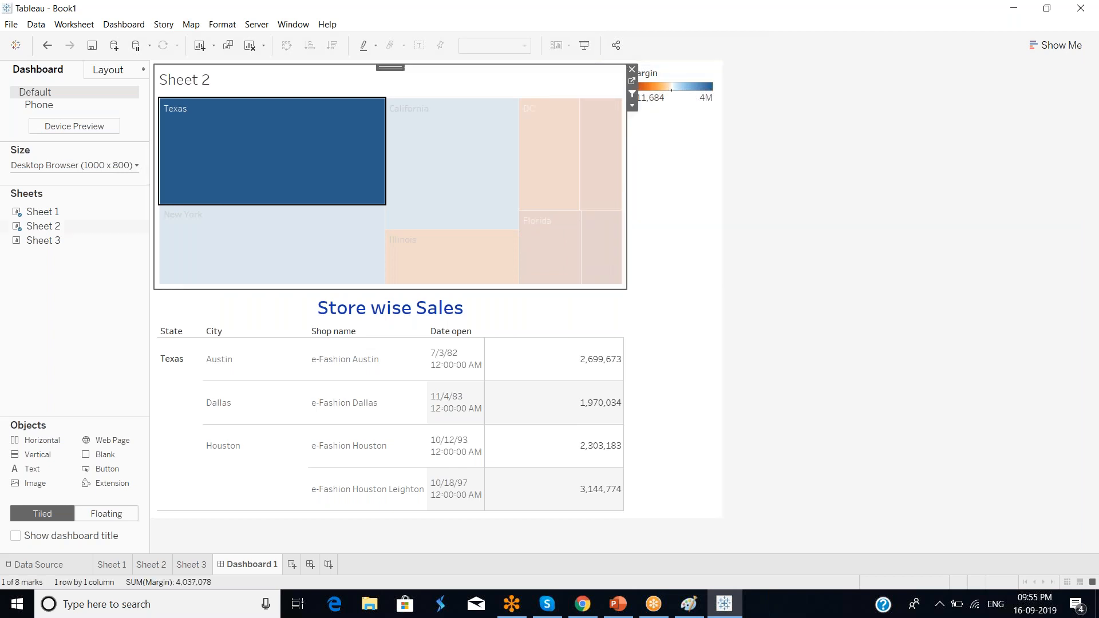
pyautogui.click(592, 92)
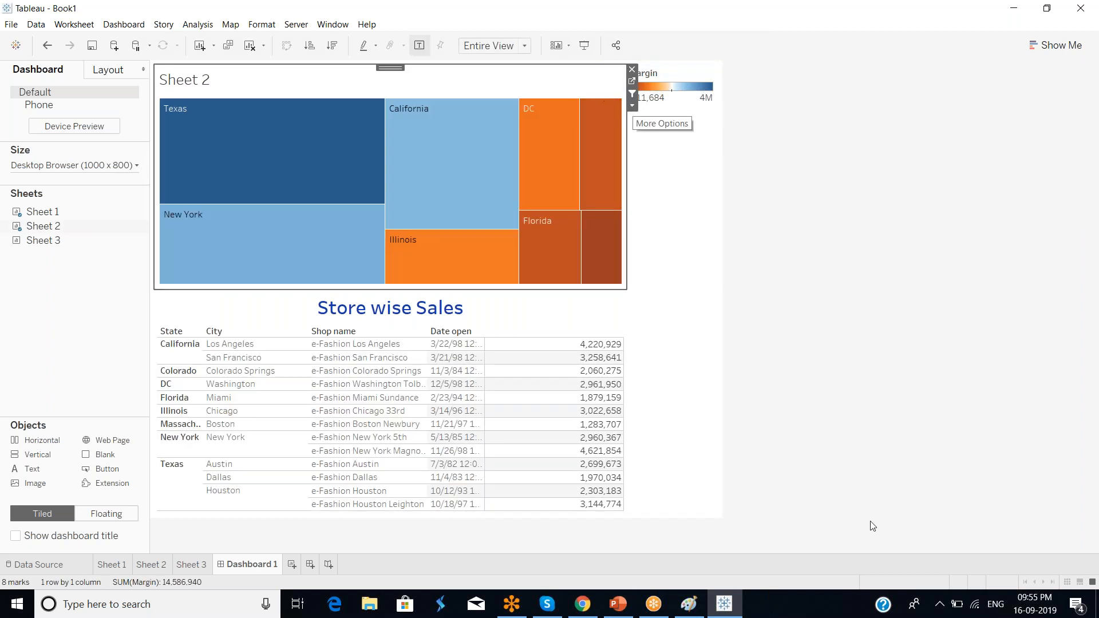
pyautogui.click(263, 153)
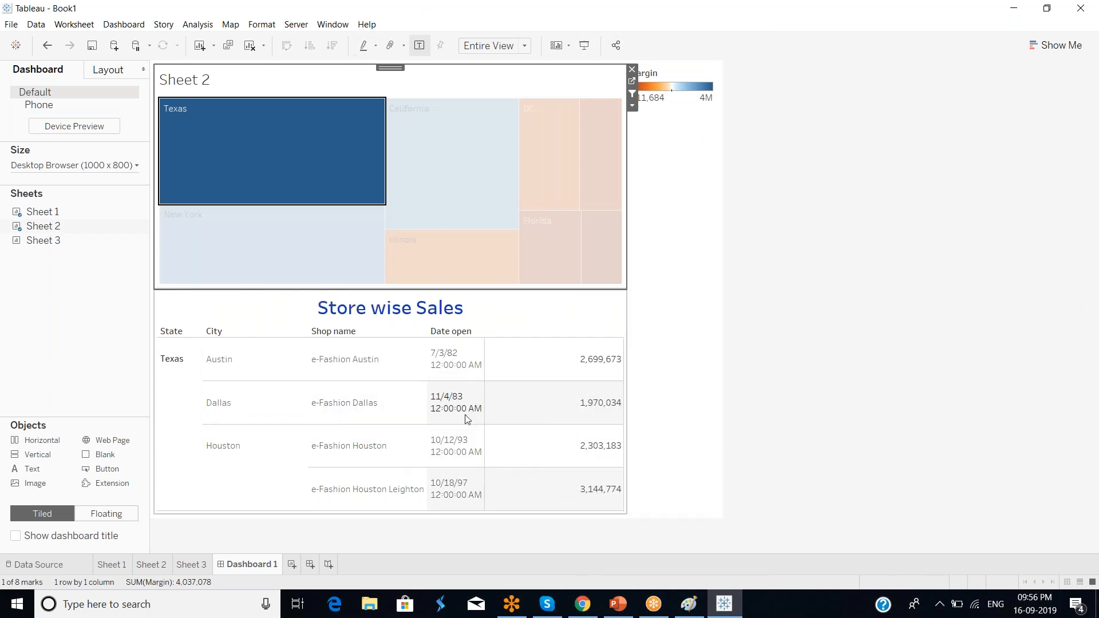
# - Test the dashboard filter in presentation mode by selecting New York and California in the treemap, and return to the editor
pyautogui.click(585, 45)
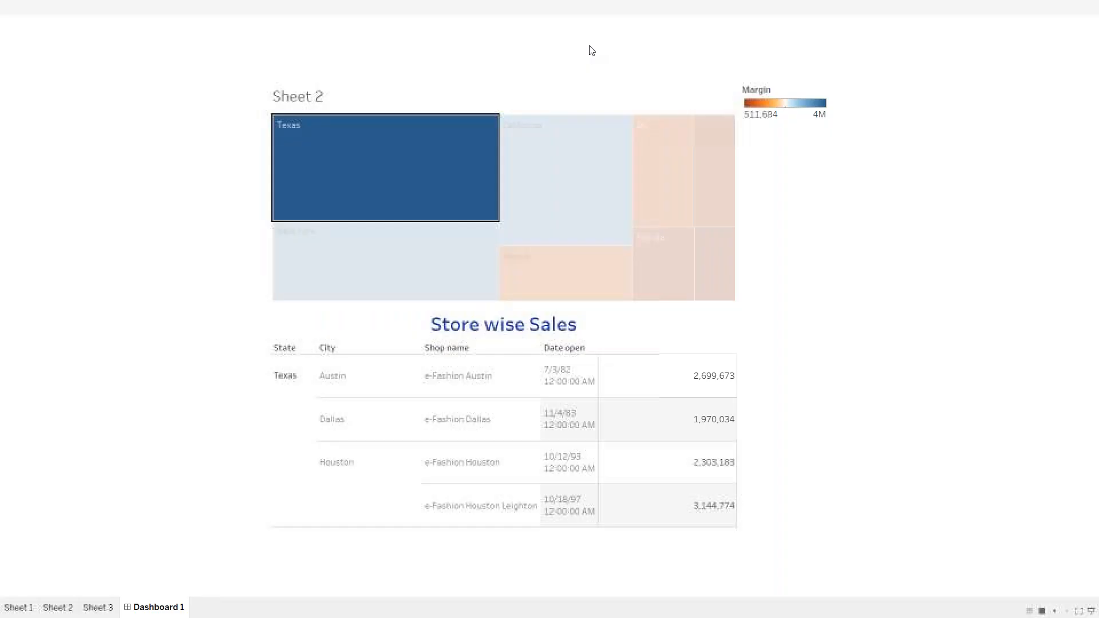
pyautogui.click(464, 262)
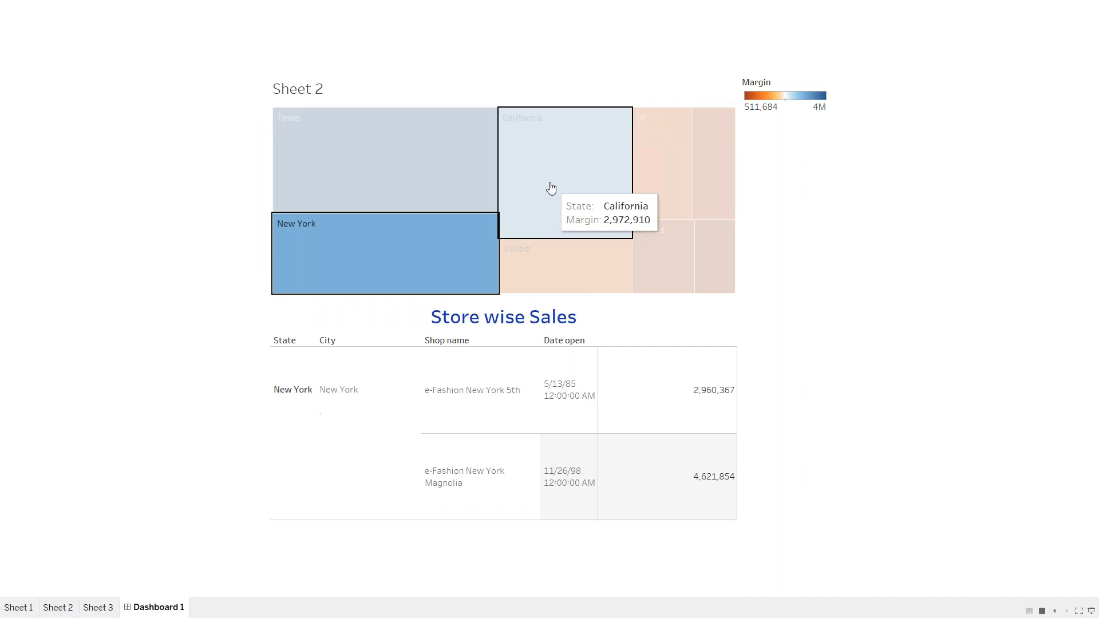
pyautogui.click(550, 186)
pyautogui.press('Escape')
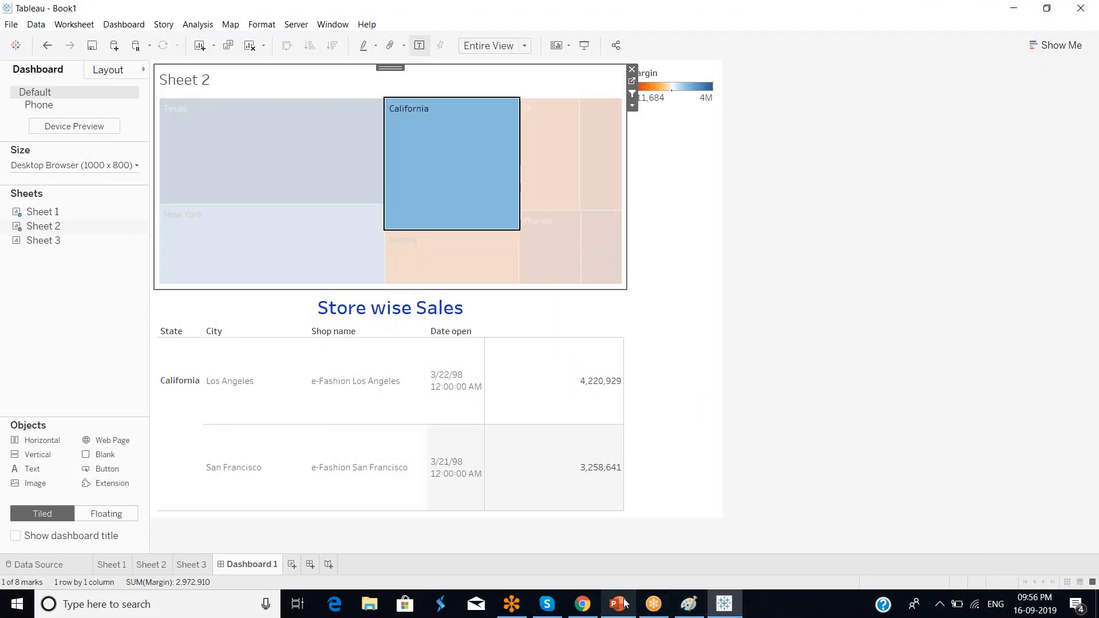
# - Switch to the Tableau Details PPT in PowerPoint and review slides 13 to 21 on workbooks, the data window and toolbar functions
pyautogui.click(619, 604)
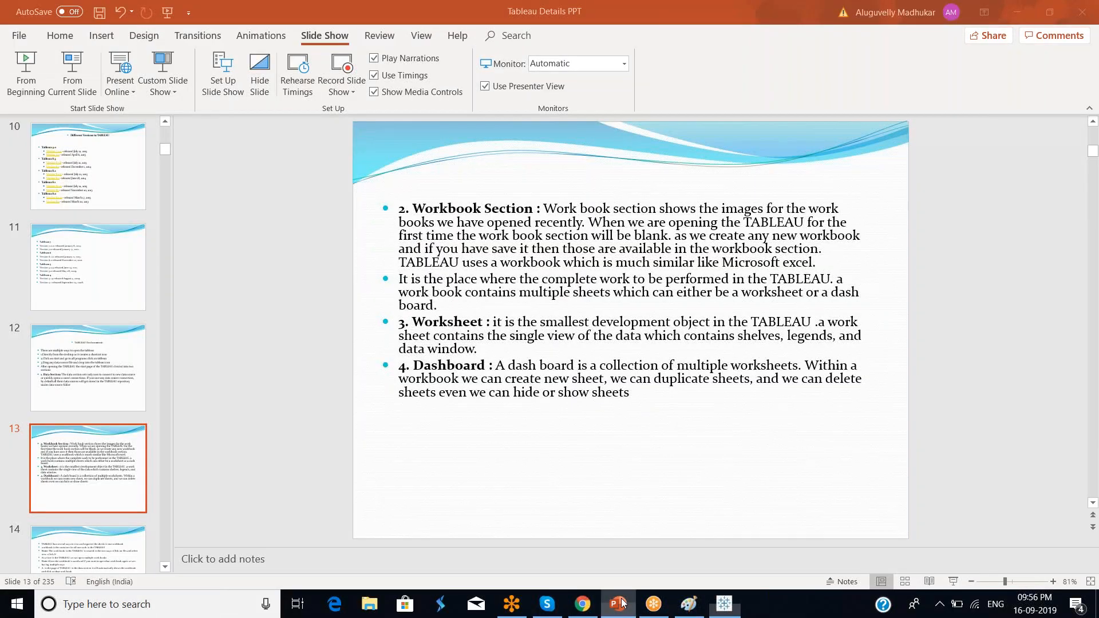
pyautogui.click(114, 549)
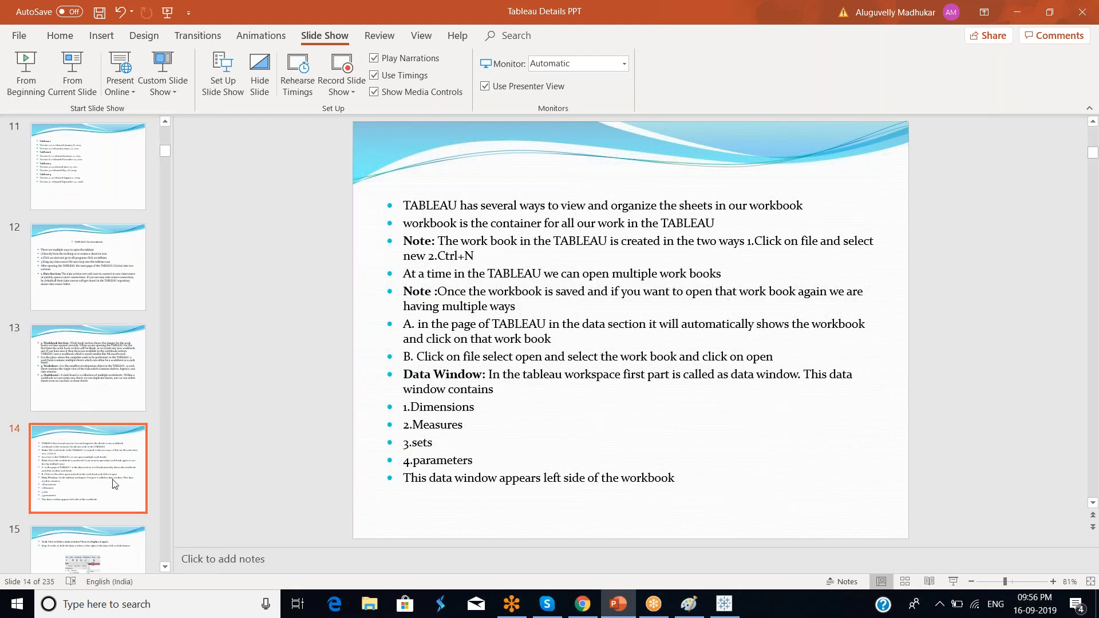
pyautogui.click(103, 544)
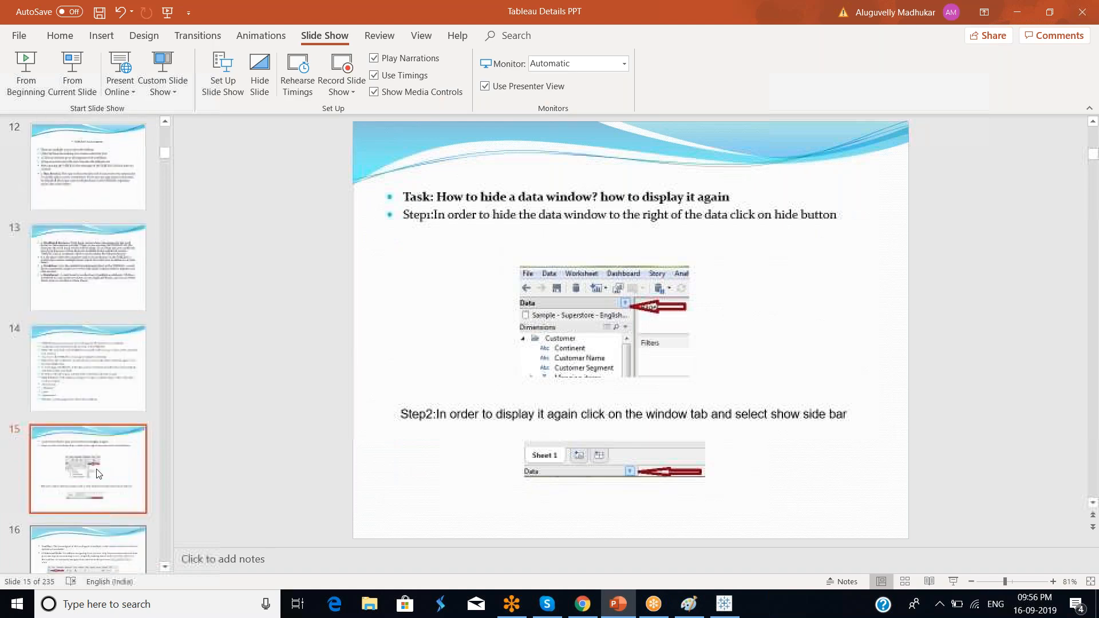
pyautogui.click(90, 408)
pyautogui.click(96, 470)
pyautogui.click(103, 544)
pyautogui.click(106, 510)
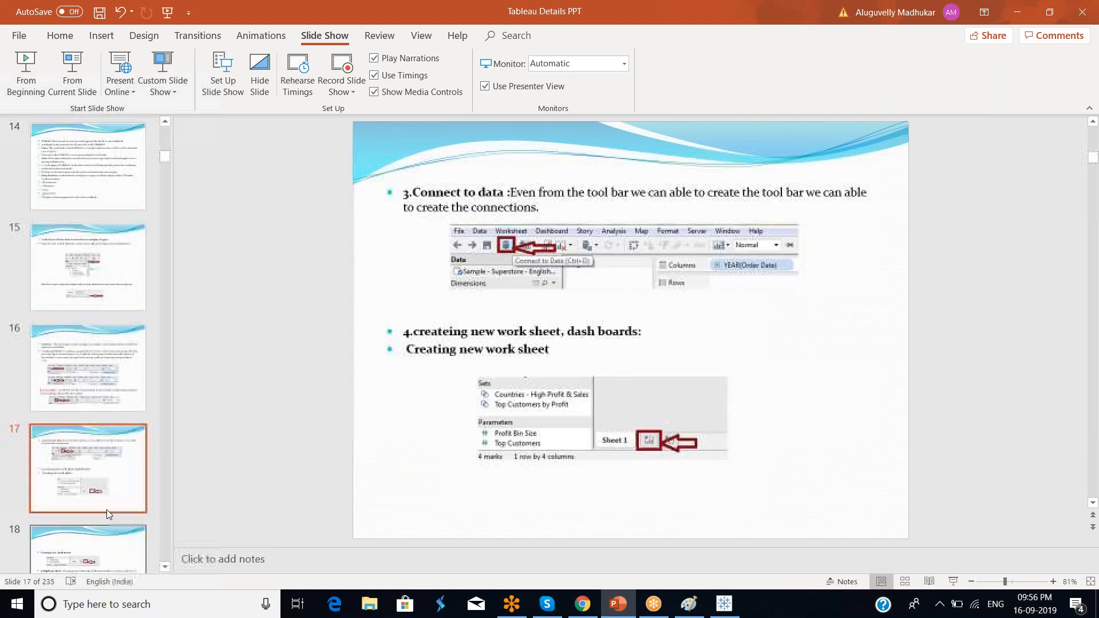
pyautogui.click(104, 532)
pyautogui.click(103, 531)
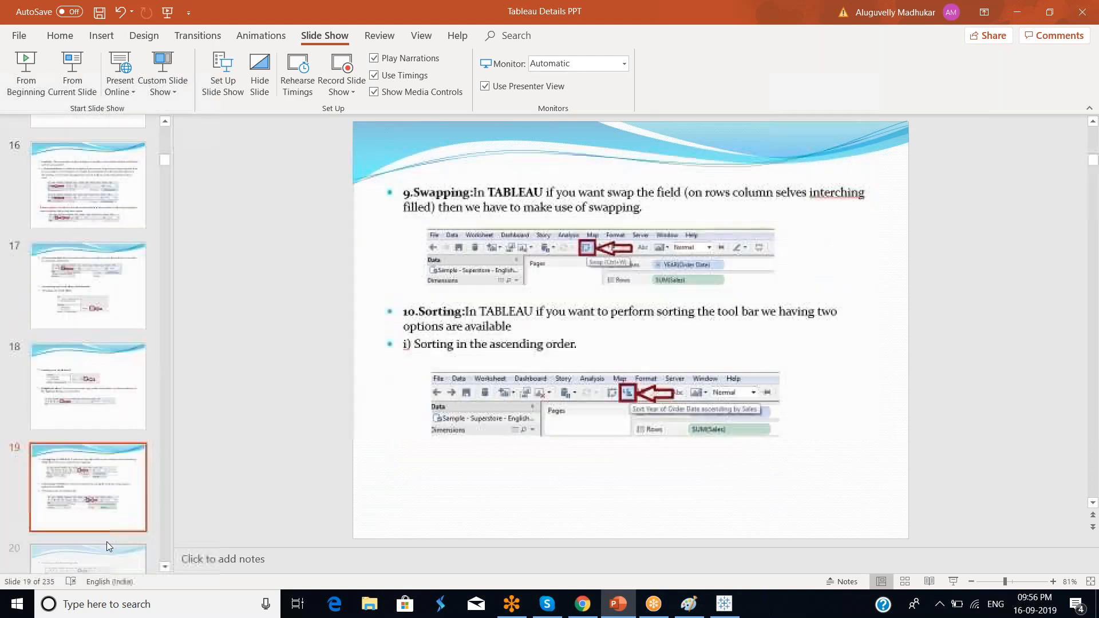
pyautogui.click(92, 544)
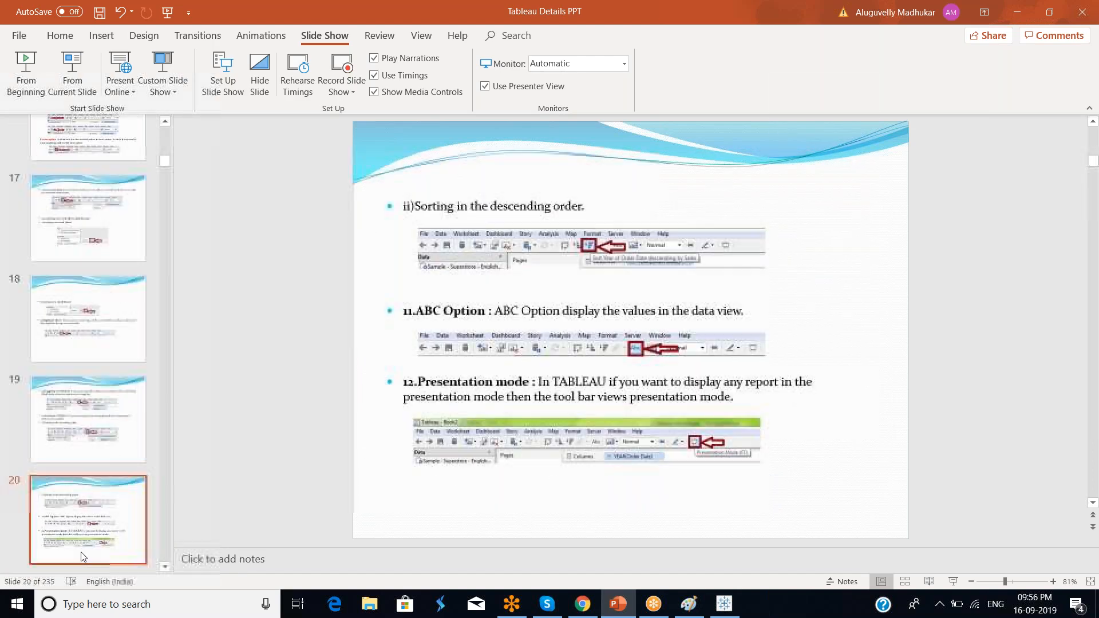
pyautogui.click(91, 544)
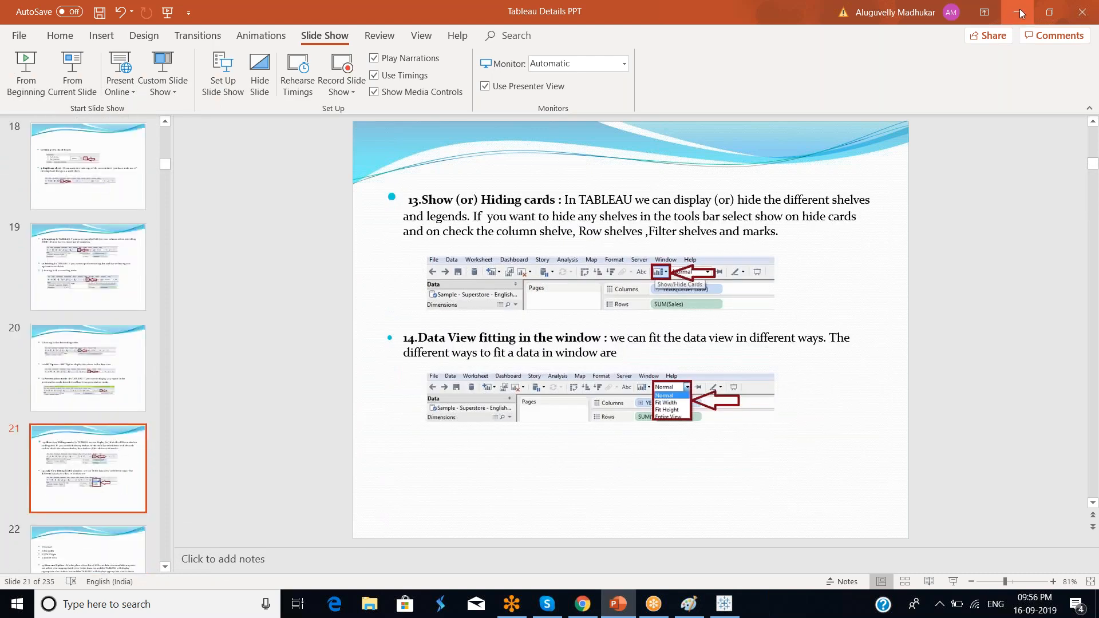
# - Switch back to Tableau and examine the efashion data source's tables, Live and Extract connection options and data preview
pyautogui.click(724, 603)
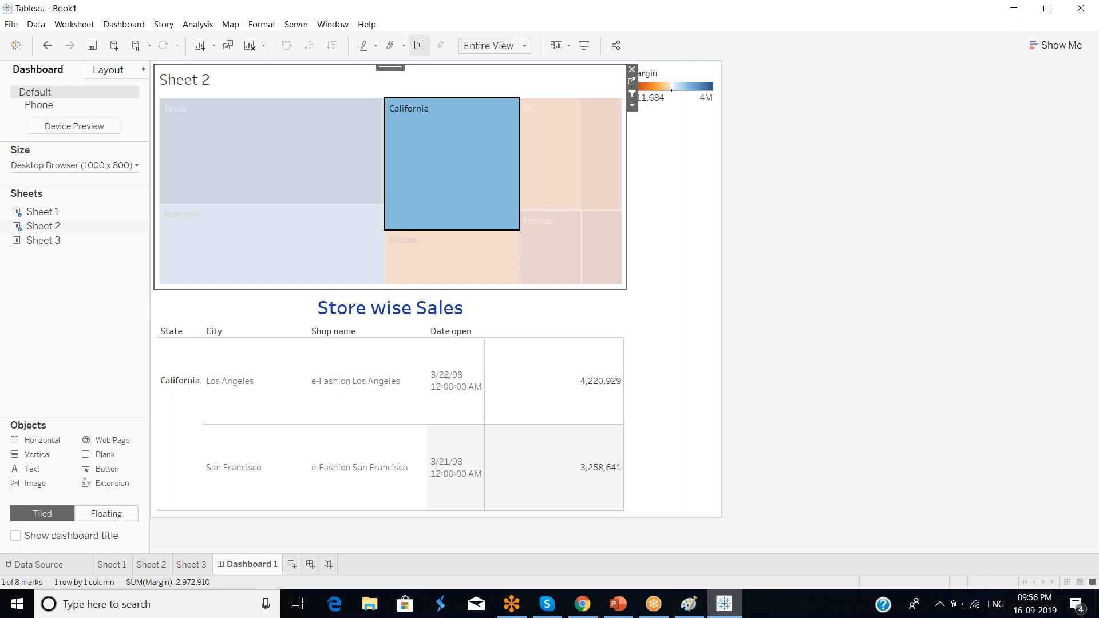
pyautogui.moveTo(217, 150)
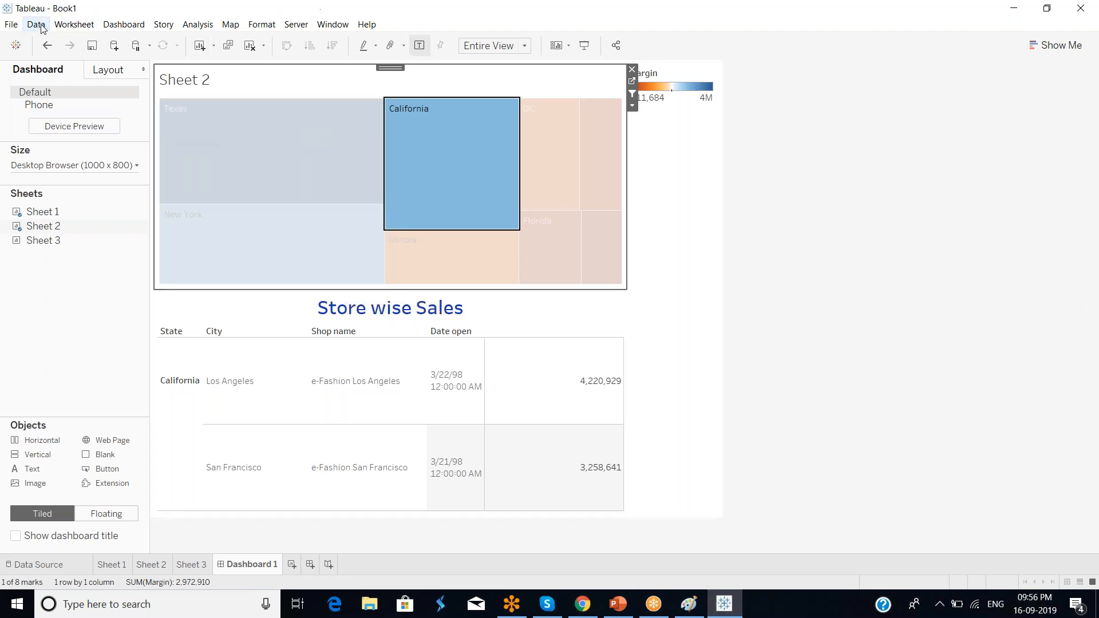
pyautogui.click(42, 571)
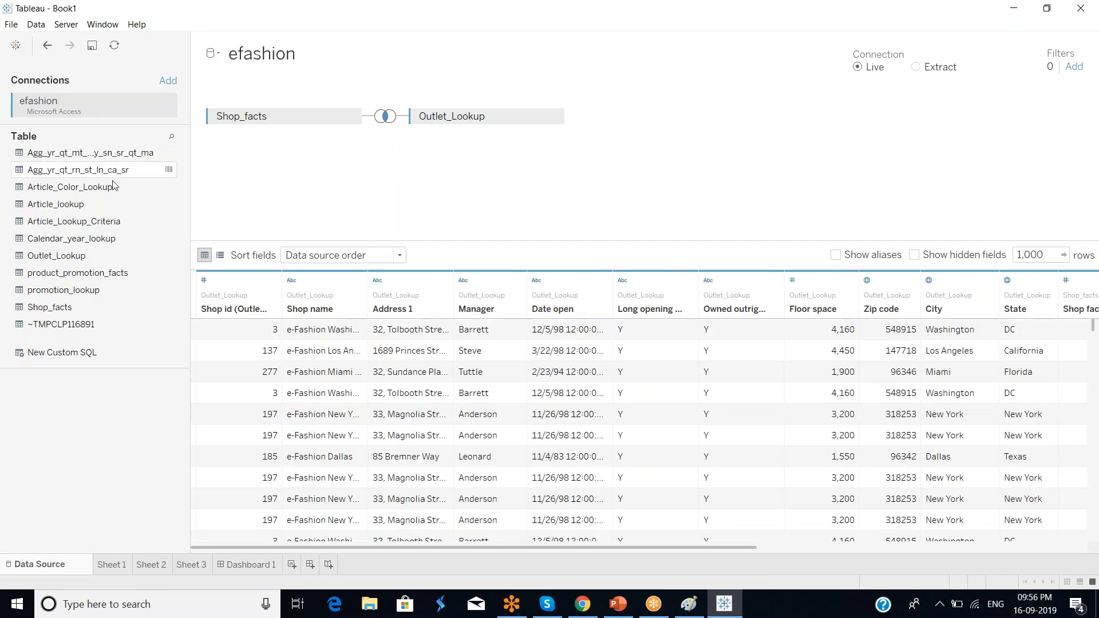
pyautogui.click(11, 24)
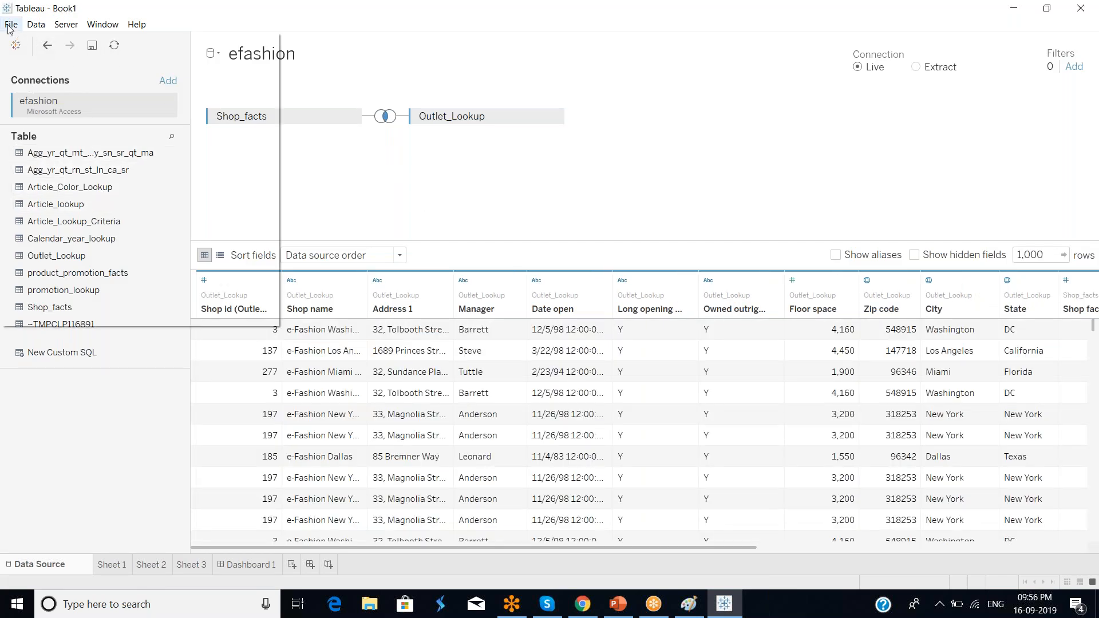
pyautogui.click(438, 226)
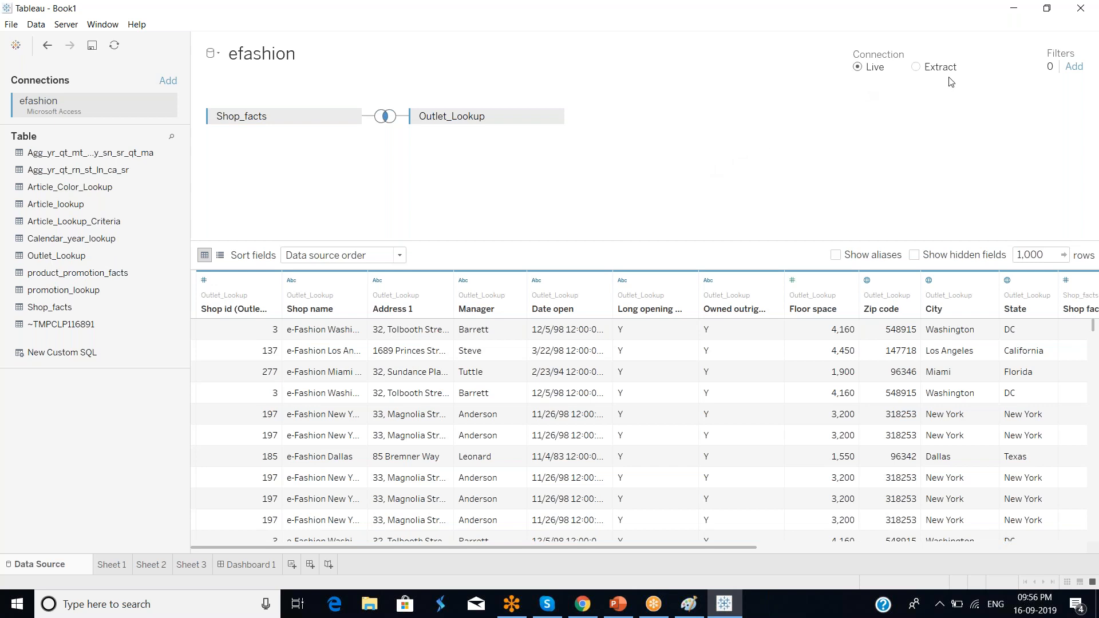
pyautogui.click(926, 69)
pyautogui.click(866, 68)
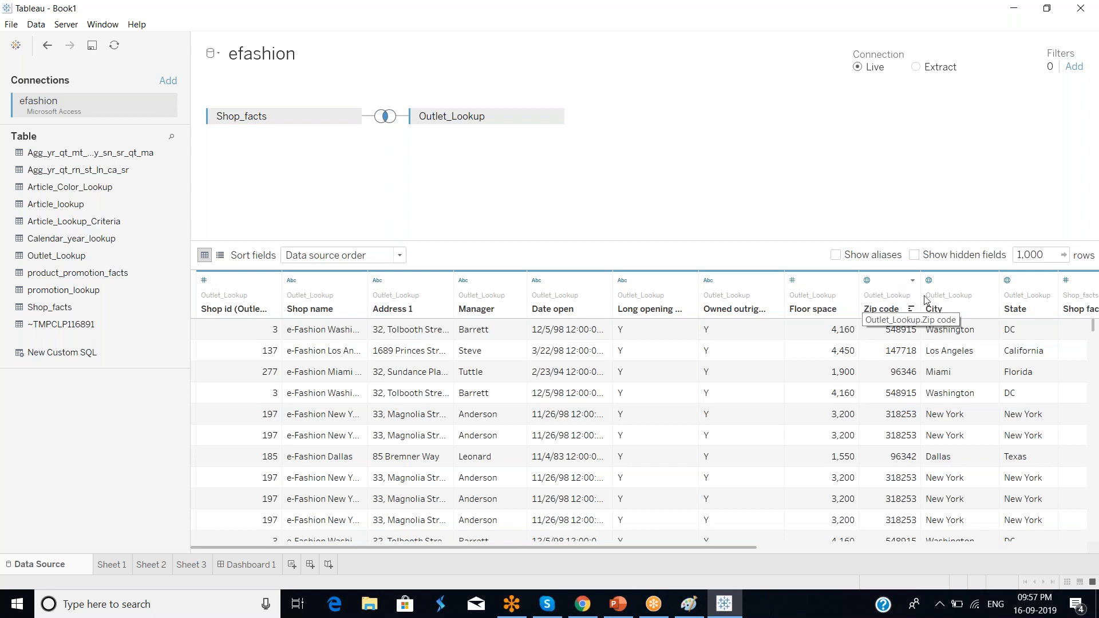
pyautogui.moveTo(775, 545); pyautogui.dragTo(430, 548)
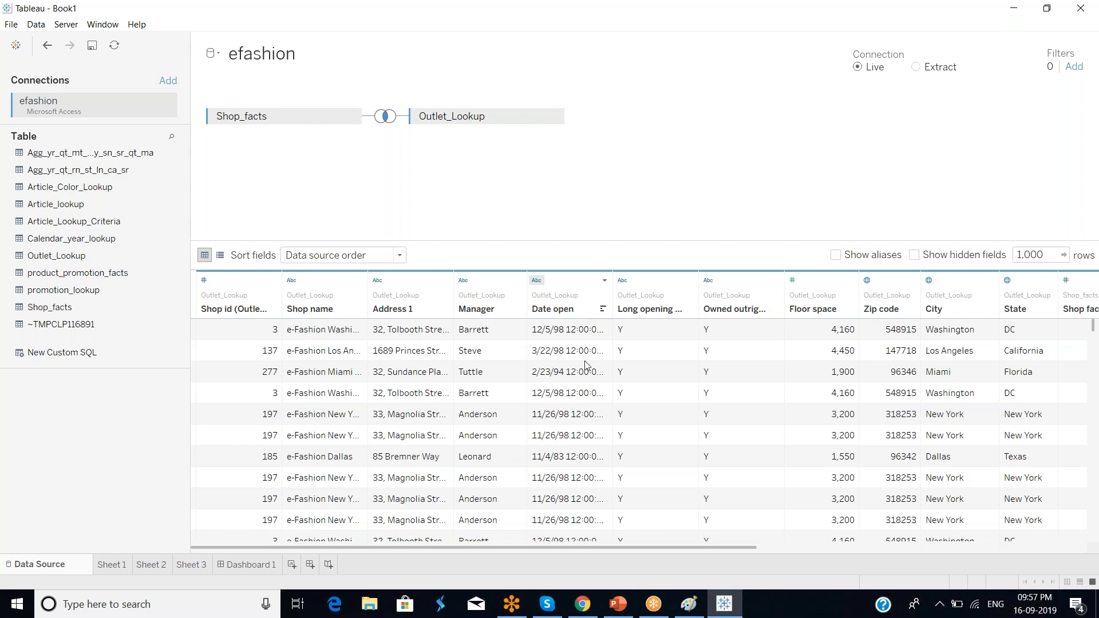
# - Sort the data preview by Date open and change that field's data type to Date & Time
pyautogui.click(605, 281)
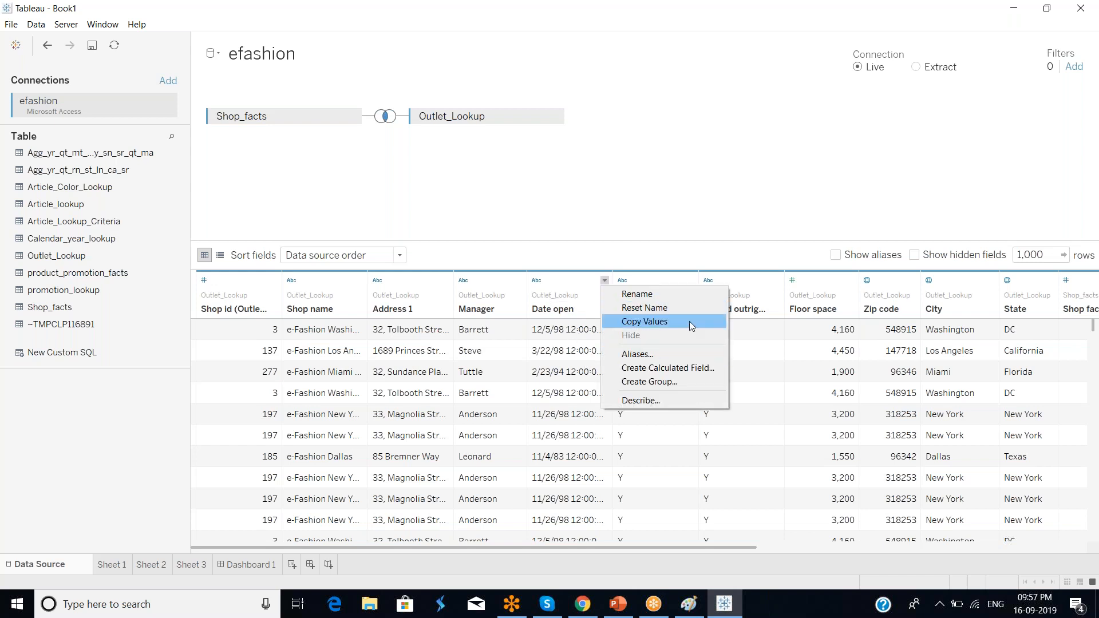
pyautogui.click(587, 312)
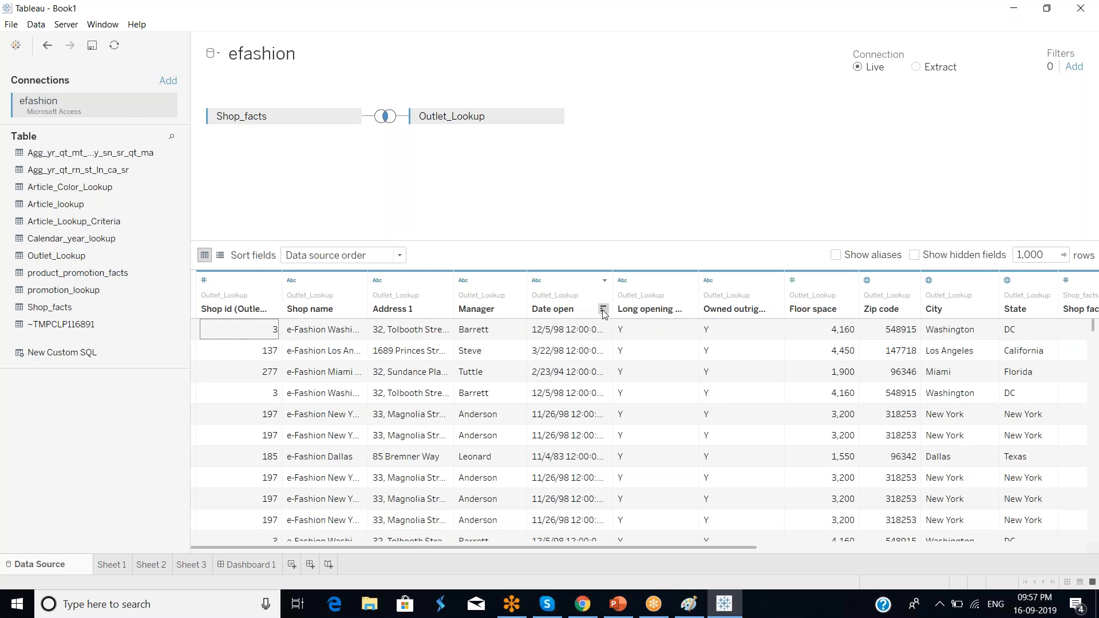
pyautogui.click(603, 312)
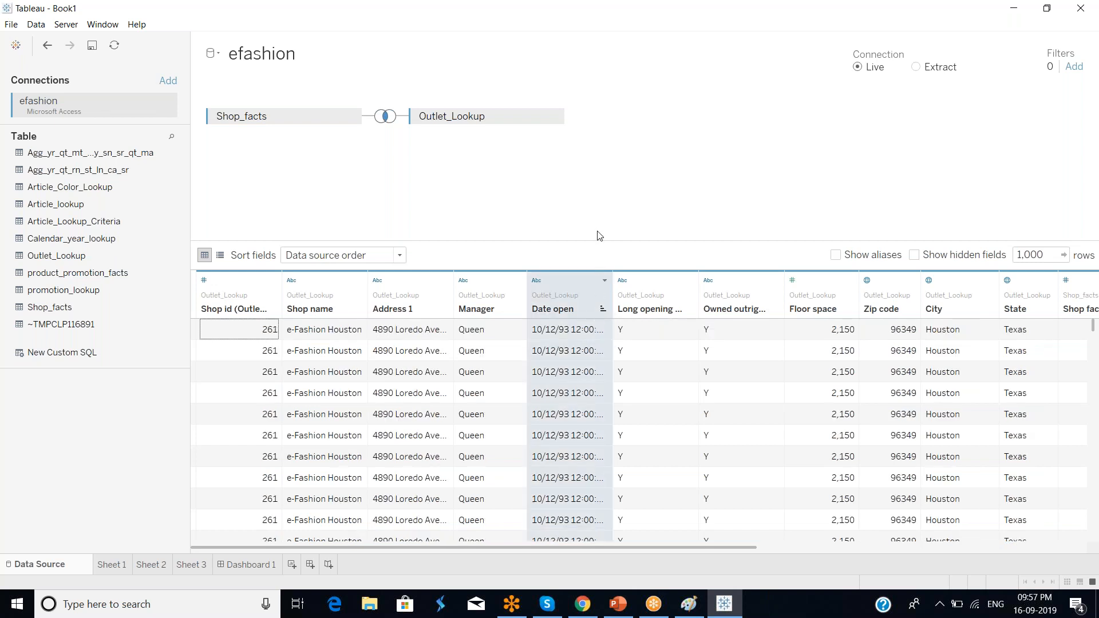
pyautogui.click(536, 282)
pyautogui.click(592, 325)
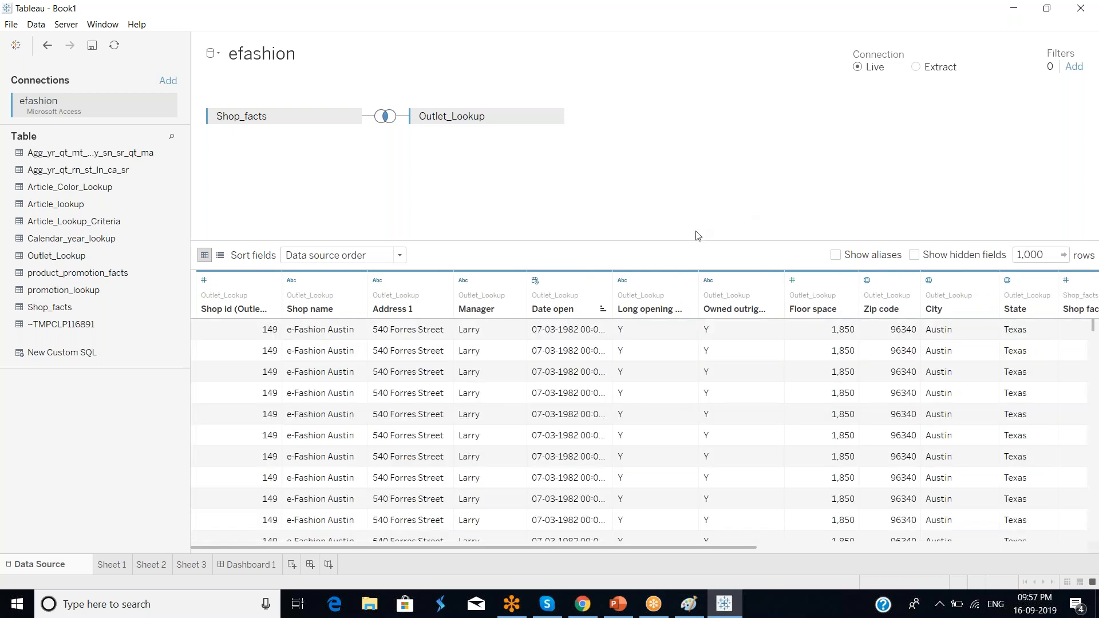
# - Set the efashion connection to Extract, go to Sheet 1 and cancel saving the extract file
pyautogui.click(917, 74)
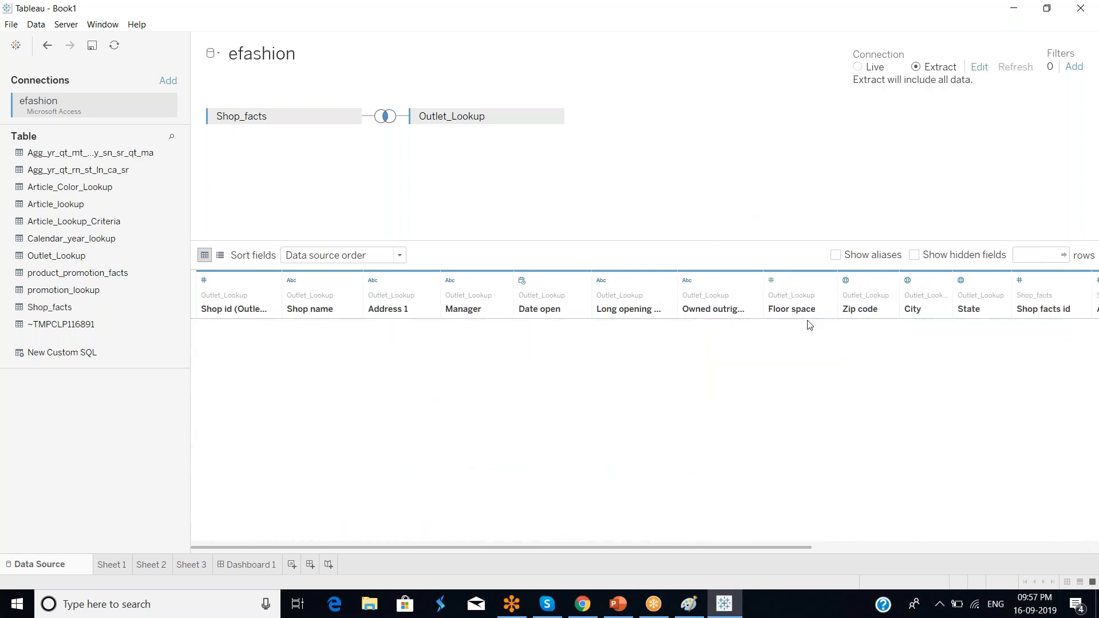
pyautogui.click(612, 606)
pyautogui.click(724, 605)
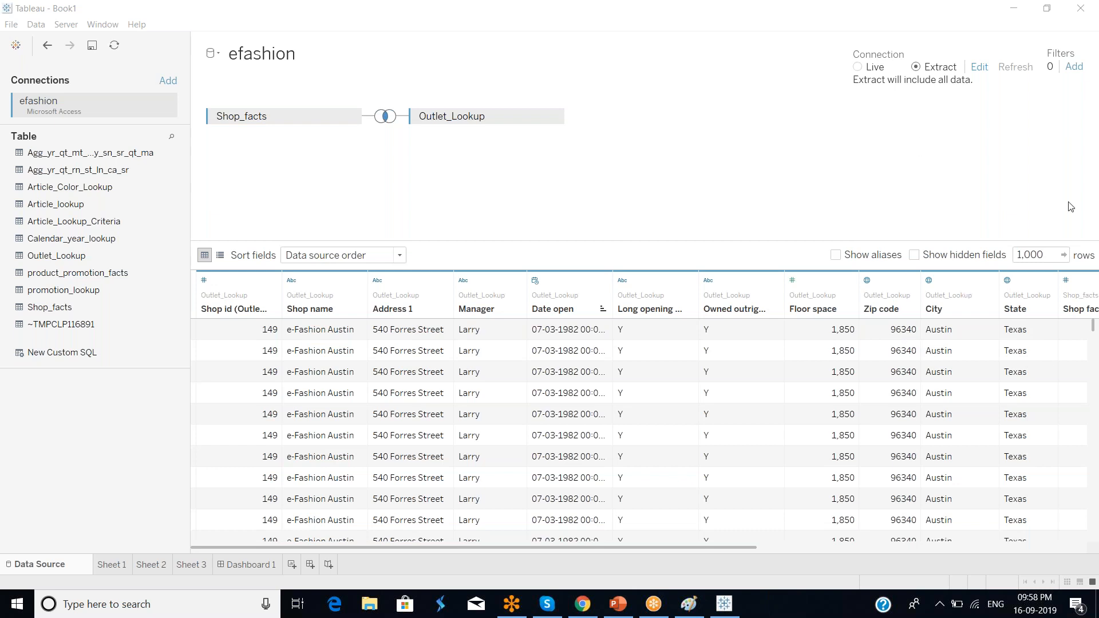
pyautogui.click(110, 567)
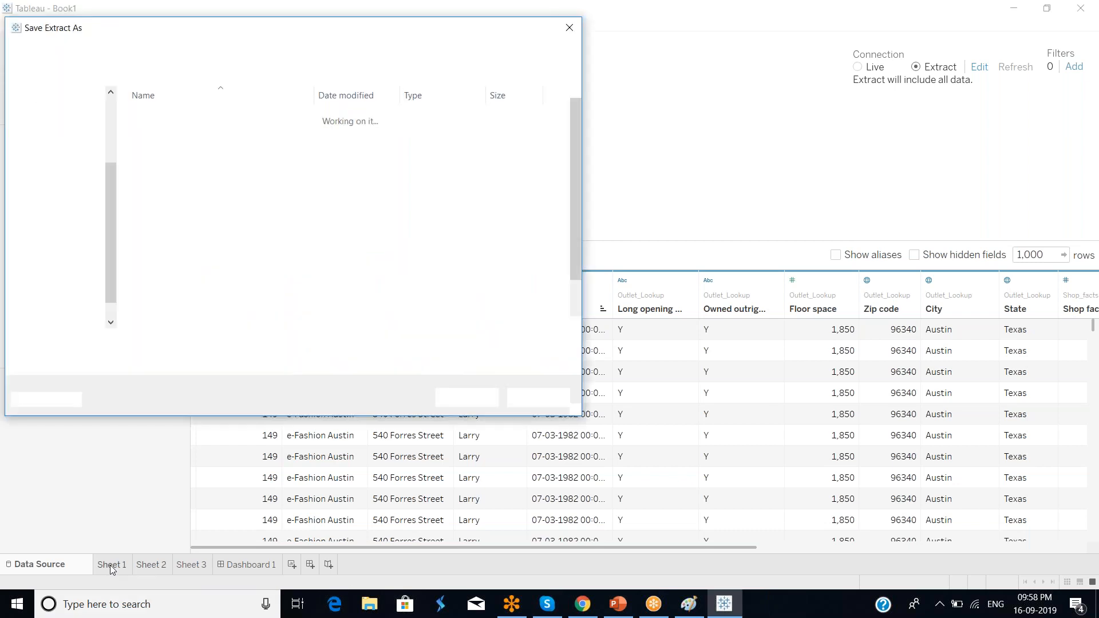
pyautogui.click(547, 403)
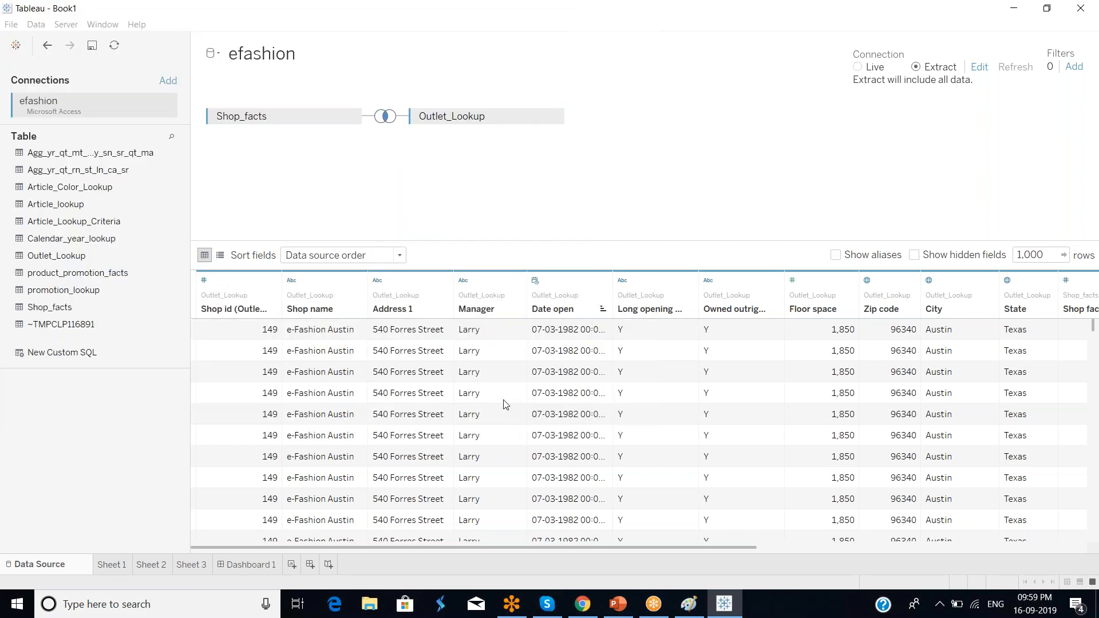
# - Review Sheet 3, the Store wise Sales table, the Margin treemap and Dashboard 1 to see the reformatted dates
pyautogui.click(147, 564)
pyautogui.click(191, 565)
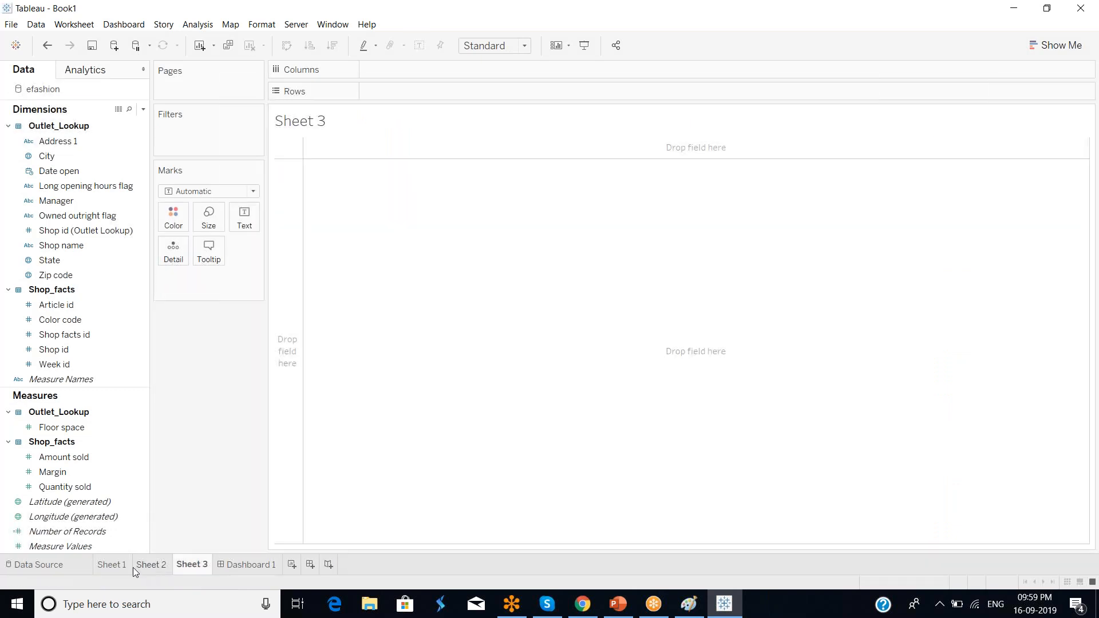
pyautogui.click(113, 566)
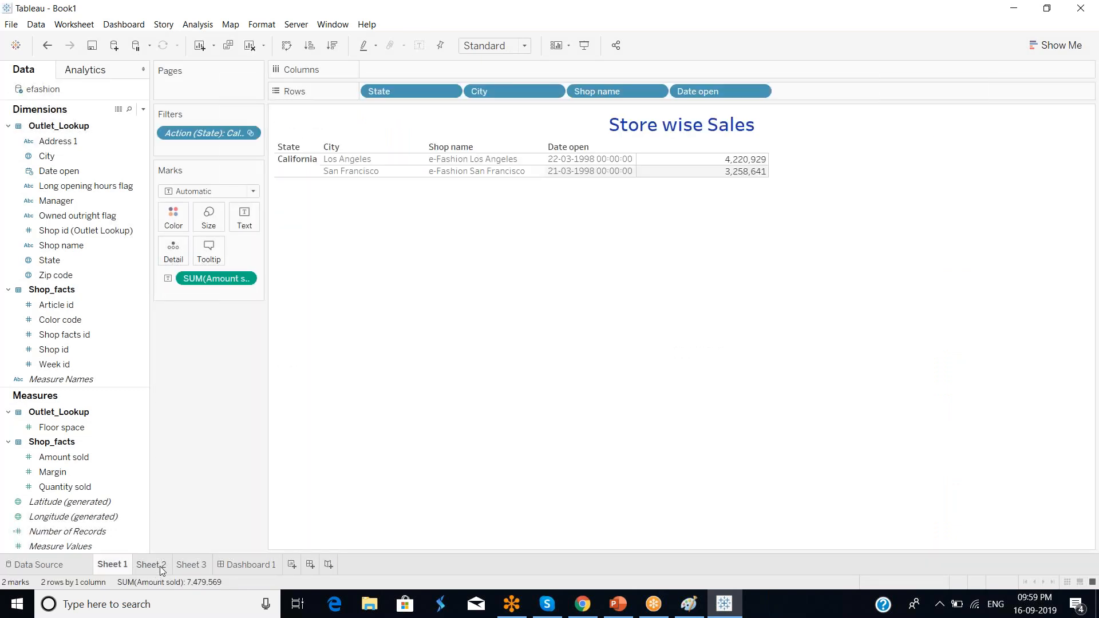
pyautogui.click(160, 570)
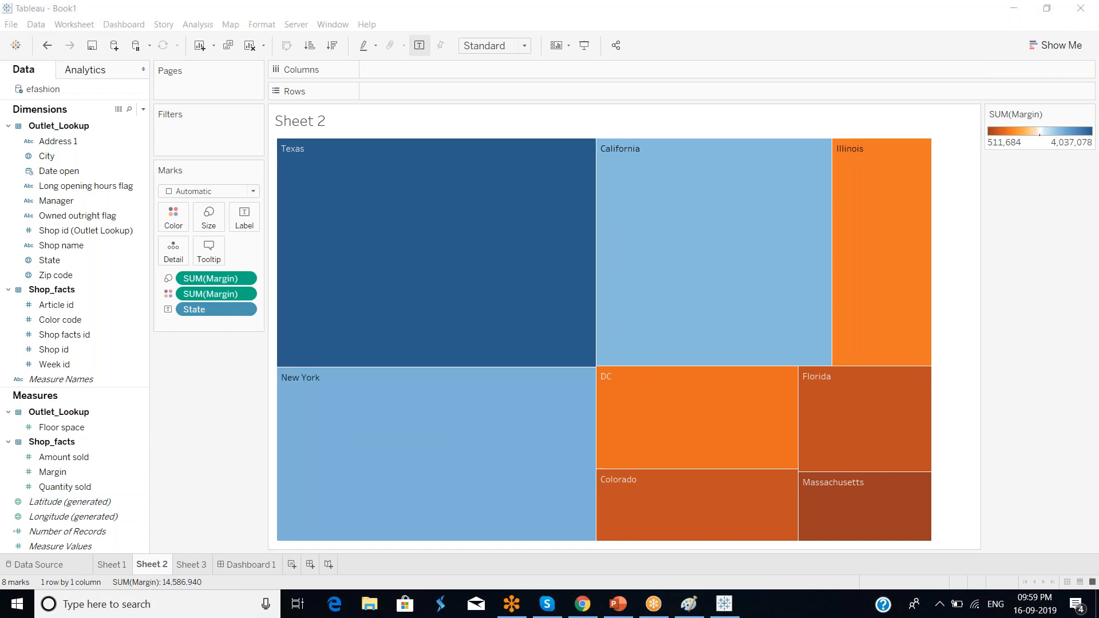
pyautogui.click(112, 565)
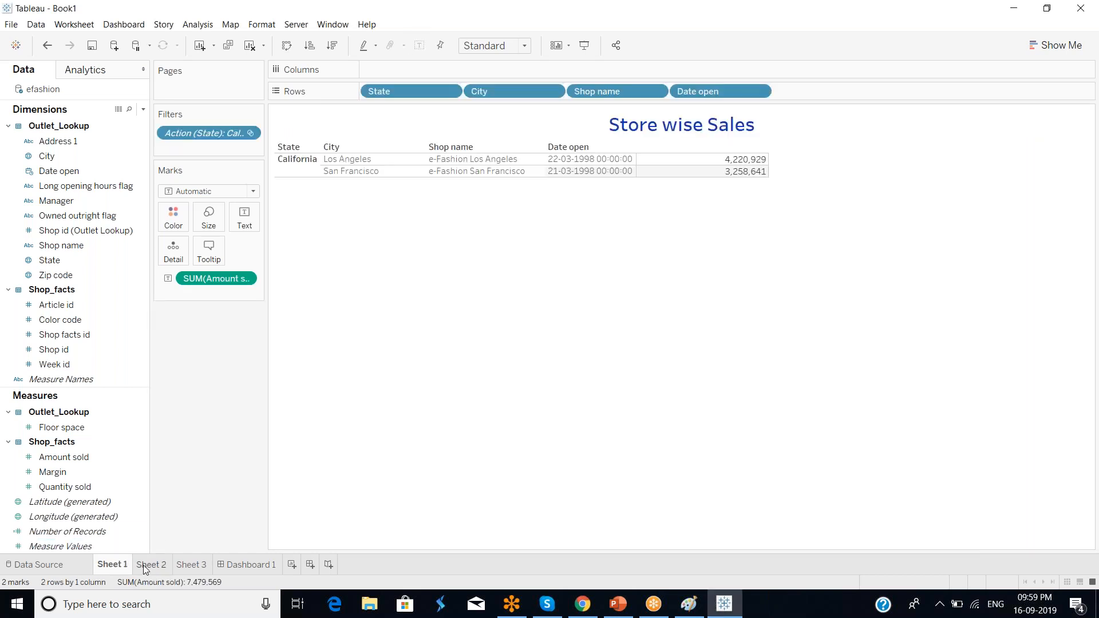
pyautogui.click(144, 567)
pyautogui.click(114, 566)
pyautogui.click(259, 567)
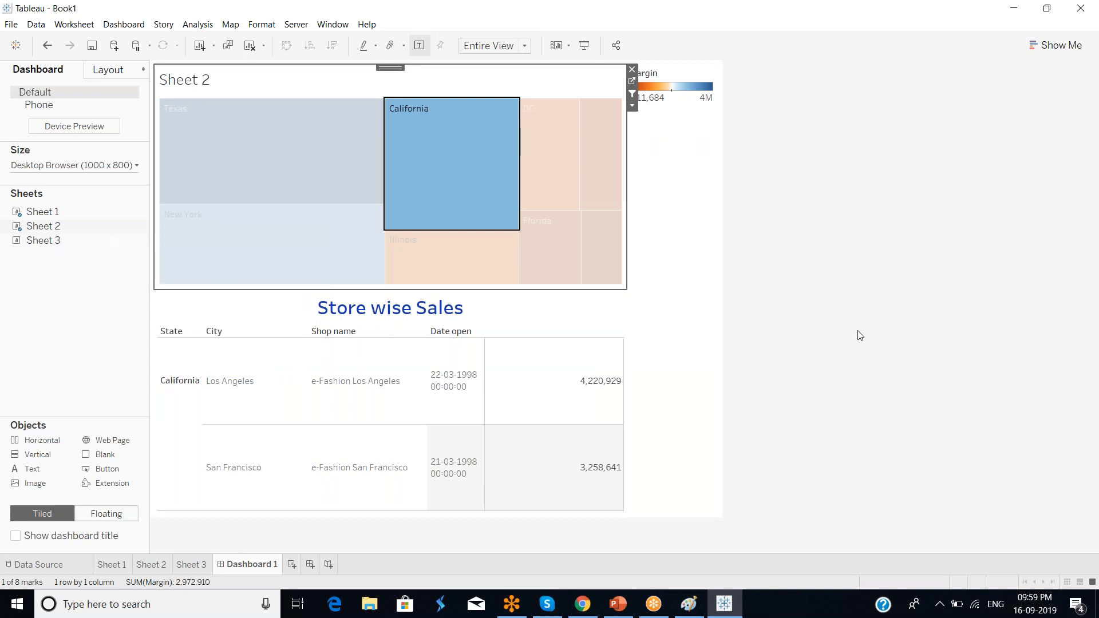
pyautogui.click(720, 366)
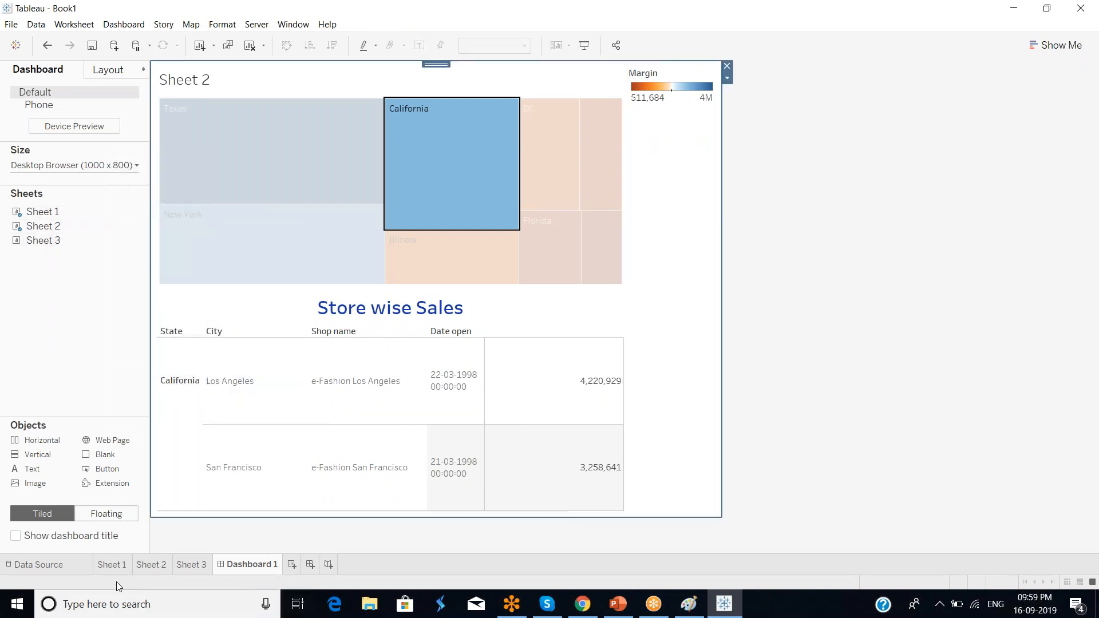
# - Show the Show Me chart types for Sheet 1, and compare them on Sheet 2, Sheet 3 and Dashboard 1
pyautogui.click(111, 567)
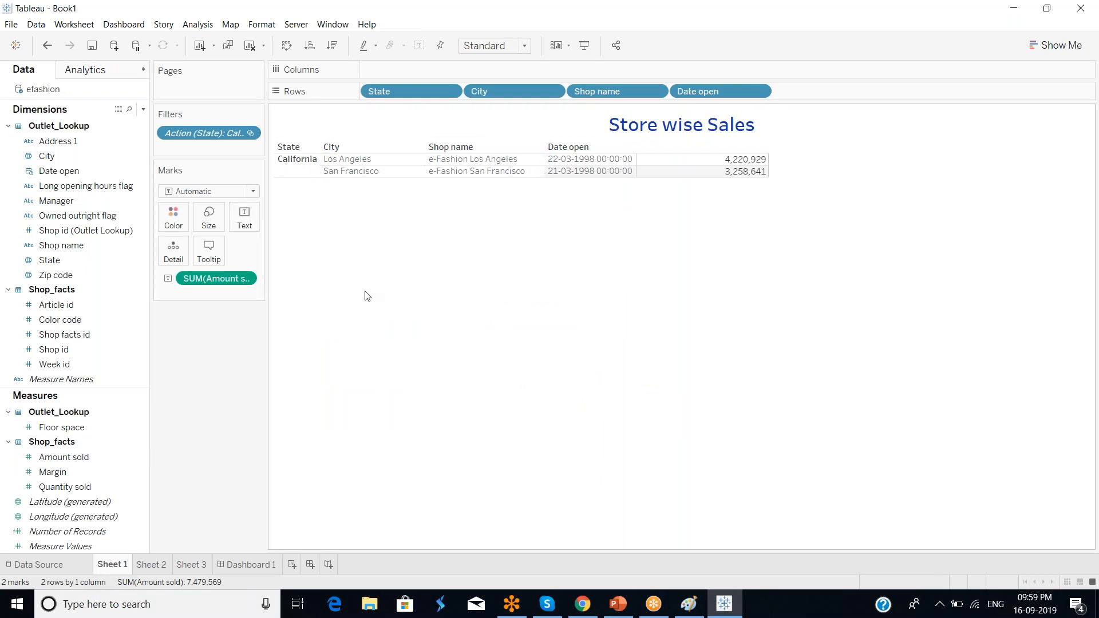
pyautogui.click(1069, 45)
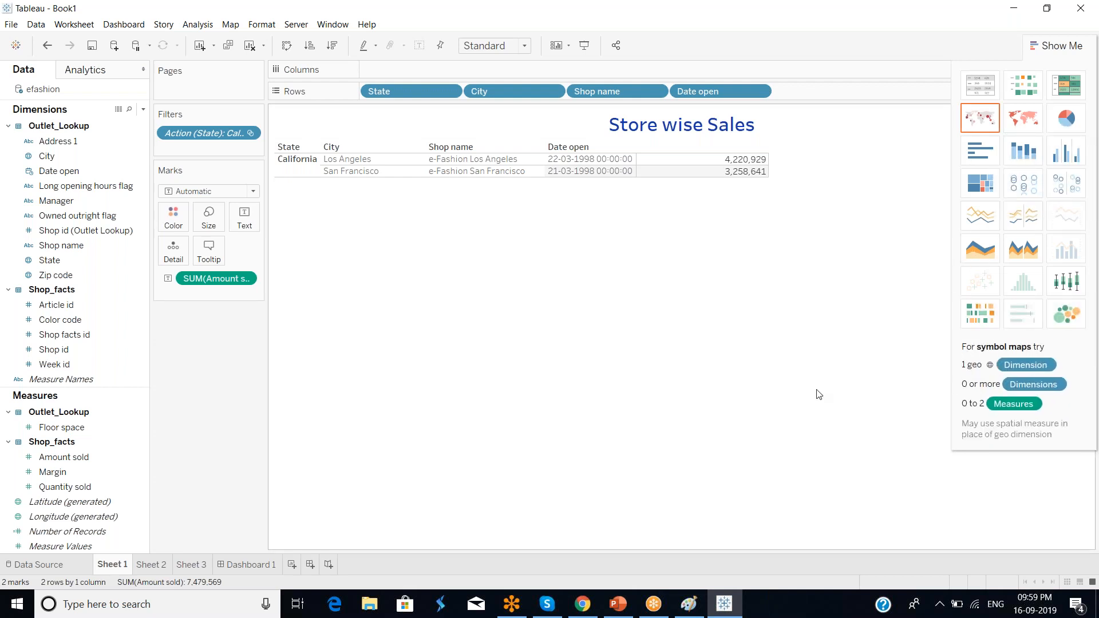
pyautogui.click(150, 565)
pyautogui.click(187, 566)
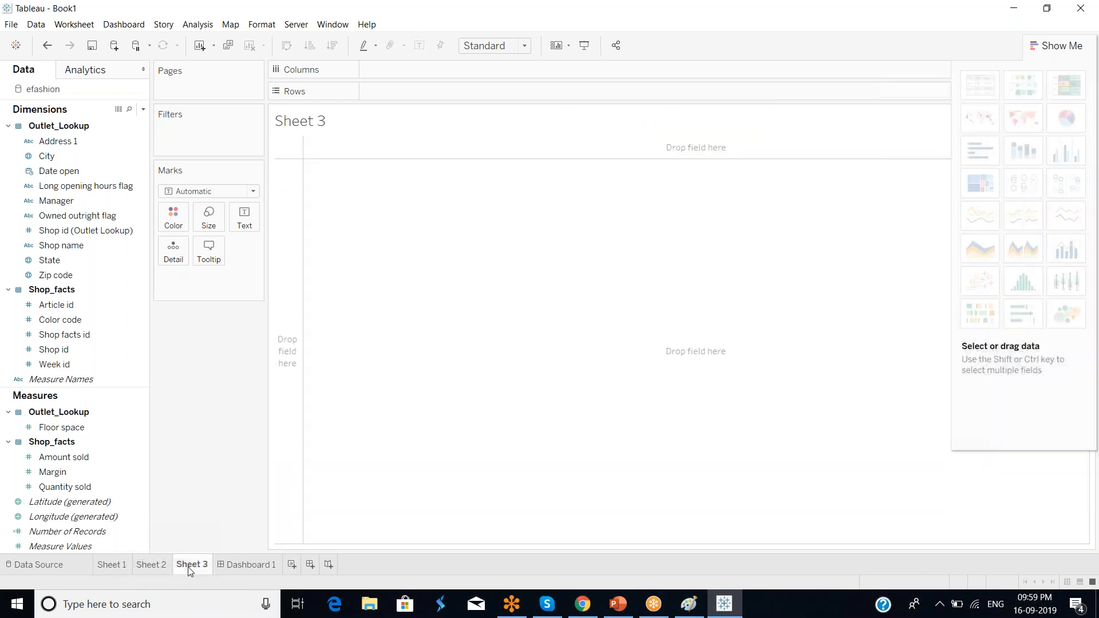
pyautogui.click(232, 565)
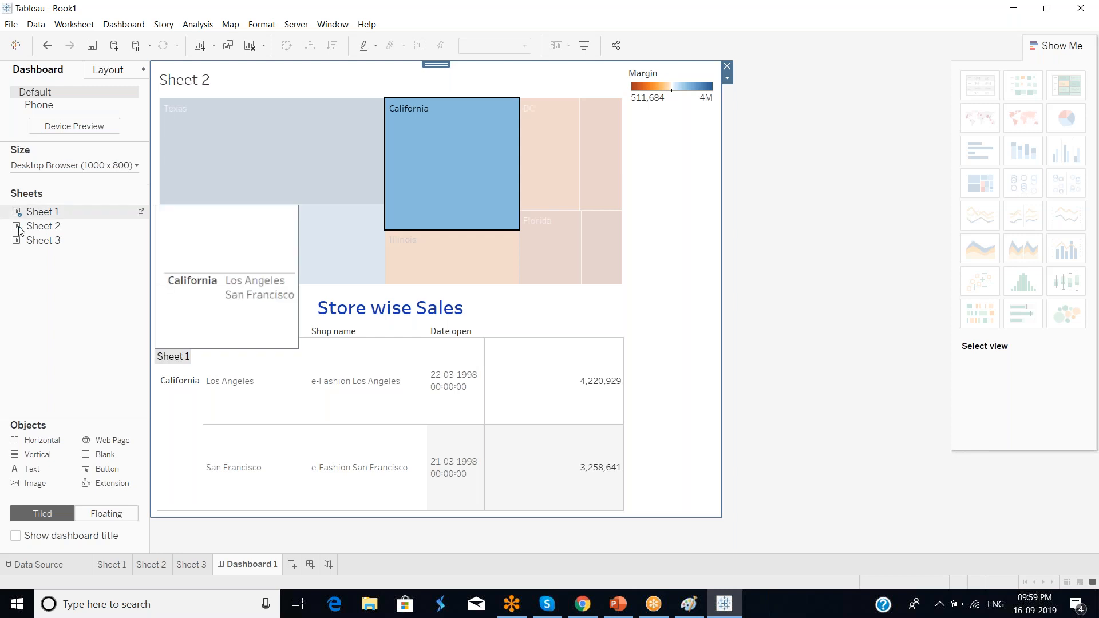
# - Create a new story and add Dashboard 1 to its first story point
pyautogui.moveTo(50, 249)
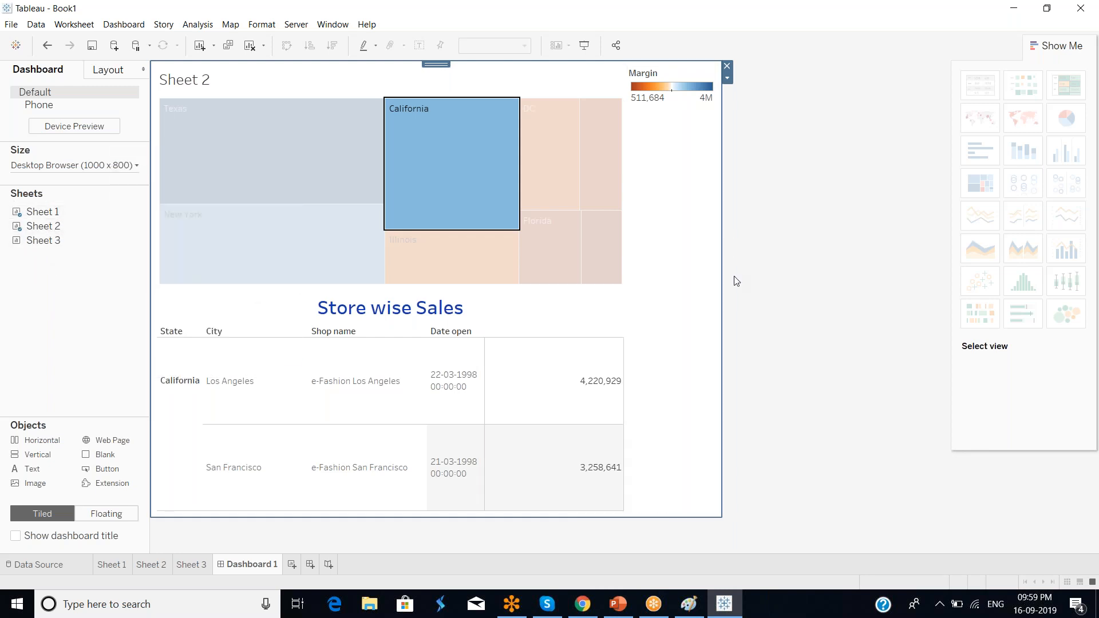
pyautogui.click(329, 564)
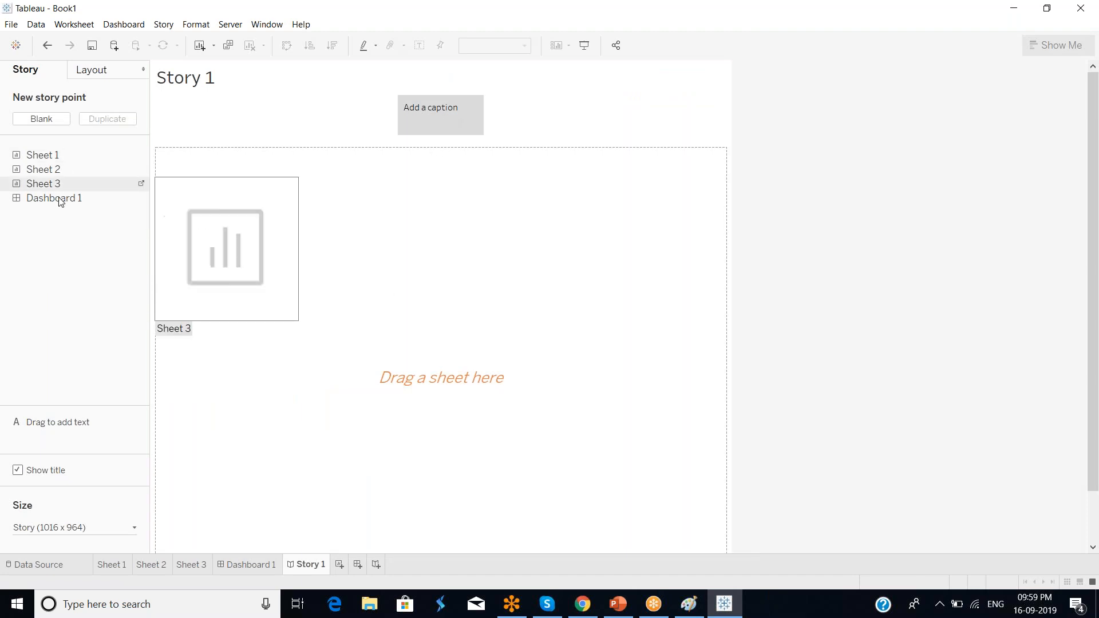
pyautogui.moveTo(63, 208); pyautogui.dragTo(445, 110)
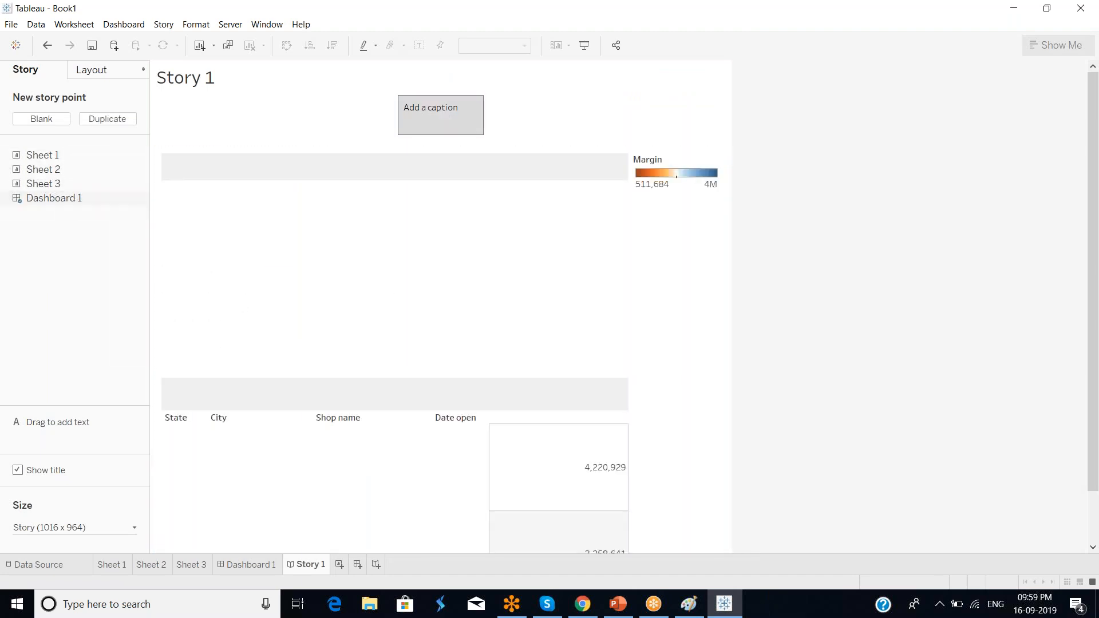
# - Widen the story point's caption box to span most of the dashboard's width and open its caption for editing
pyautogui.click(440, 115)
pyautogui.moveTo(483, 112); pyautogui.dragTo(699, 105)
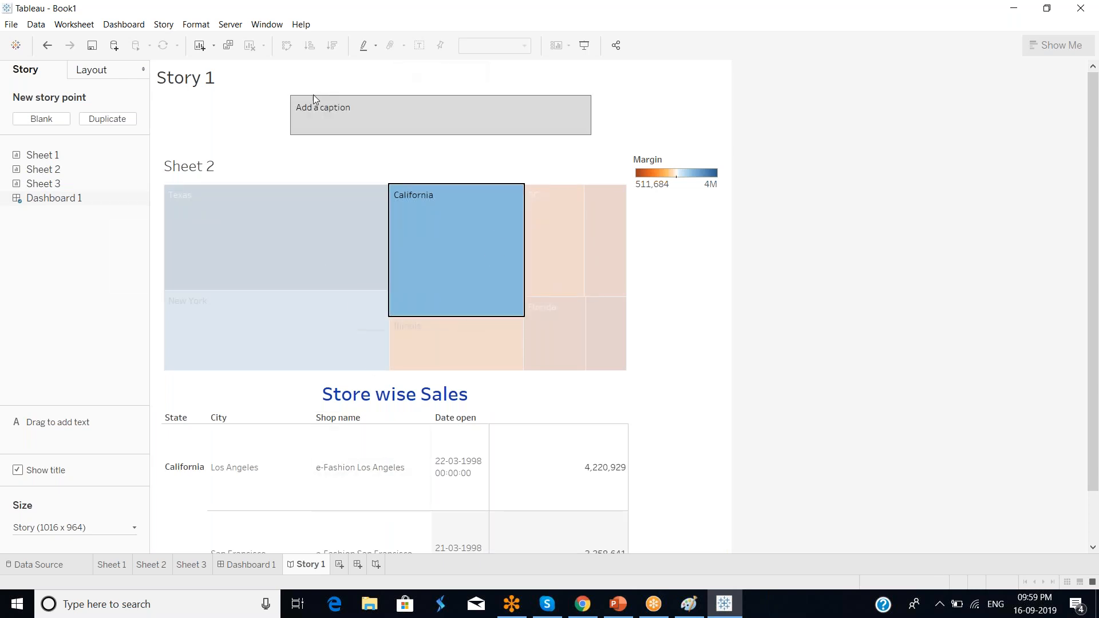
pyautogui.moveTo(290, 118); pyautogui.dragTo(235, 118)
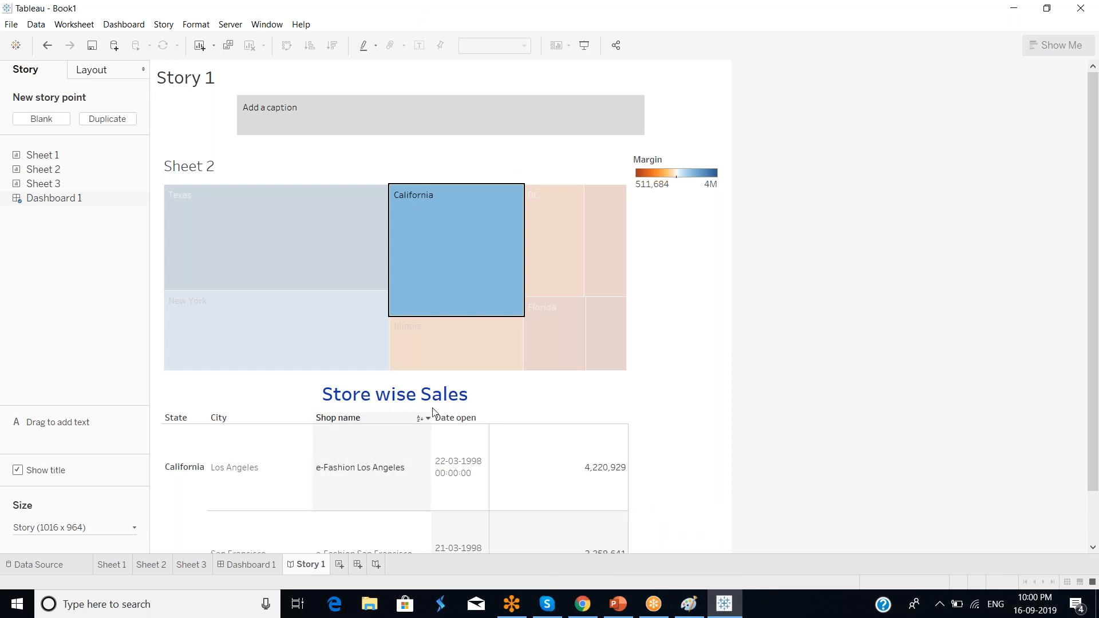
pyautogui.click(431, 126)
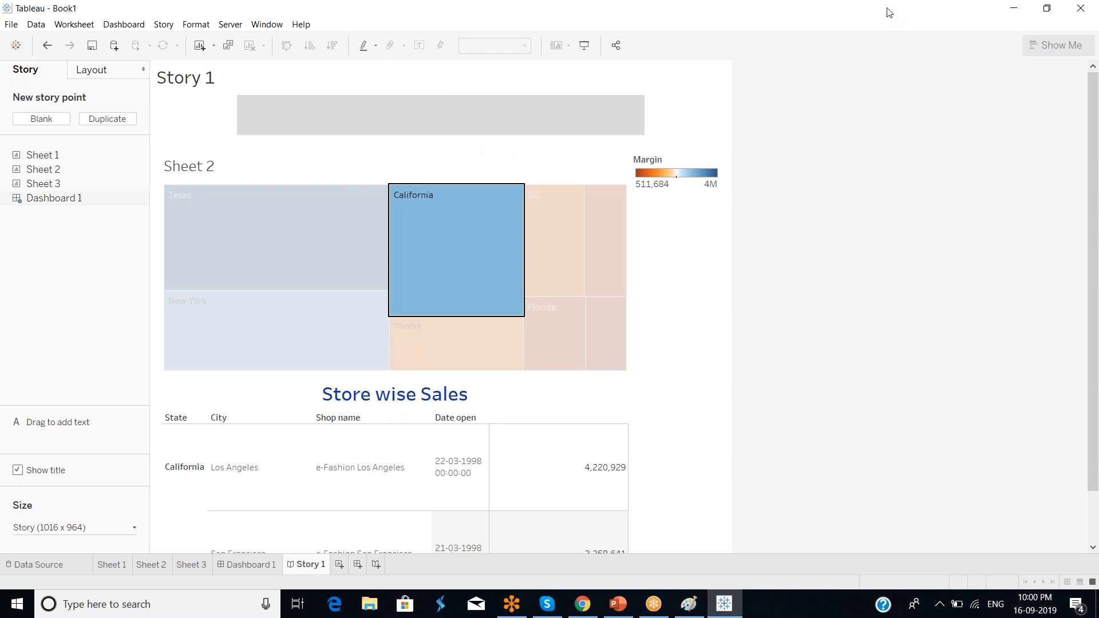
# - Switch to PowerPoint to view the current slide of Tableau Details PPT, and return to Story 1 in Tableau
pyautogui.click(885, 27)
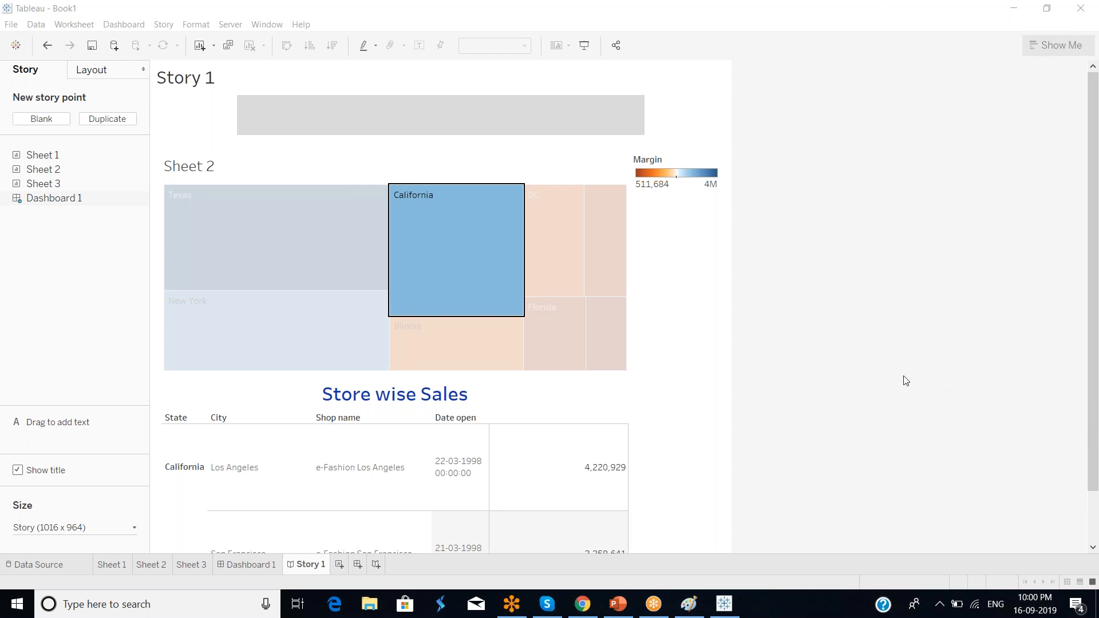
pyautogui.moveTo(634, 614)
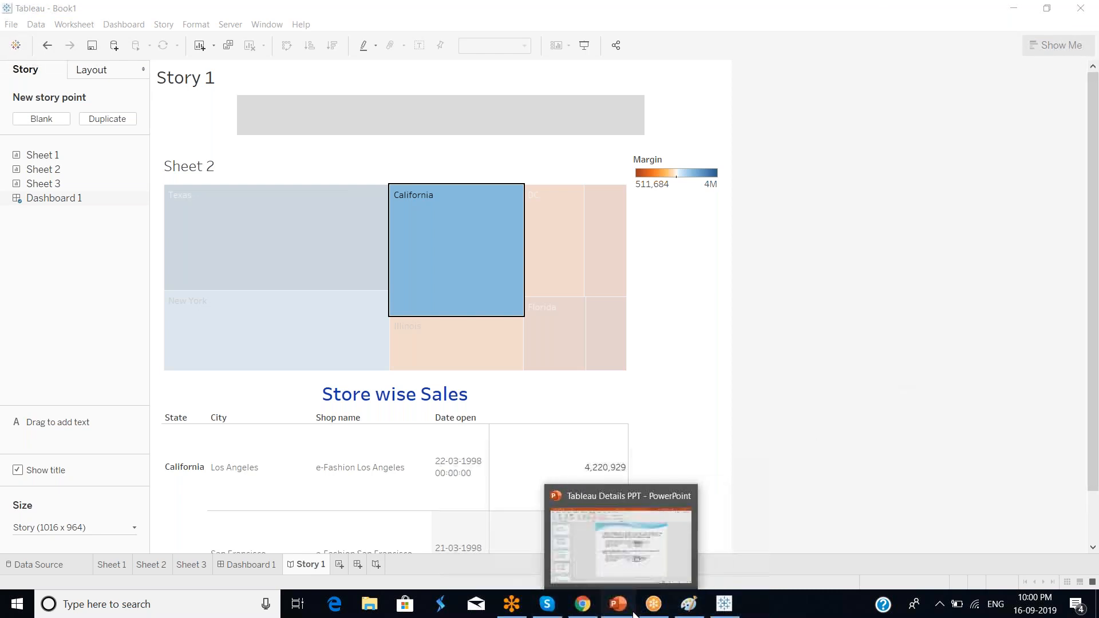
pyautogui.click(635, 614)
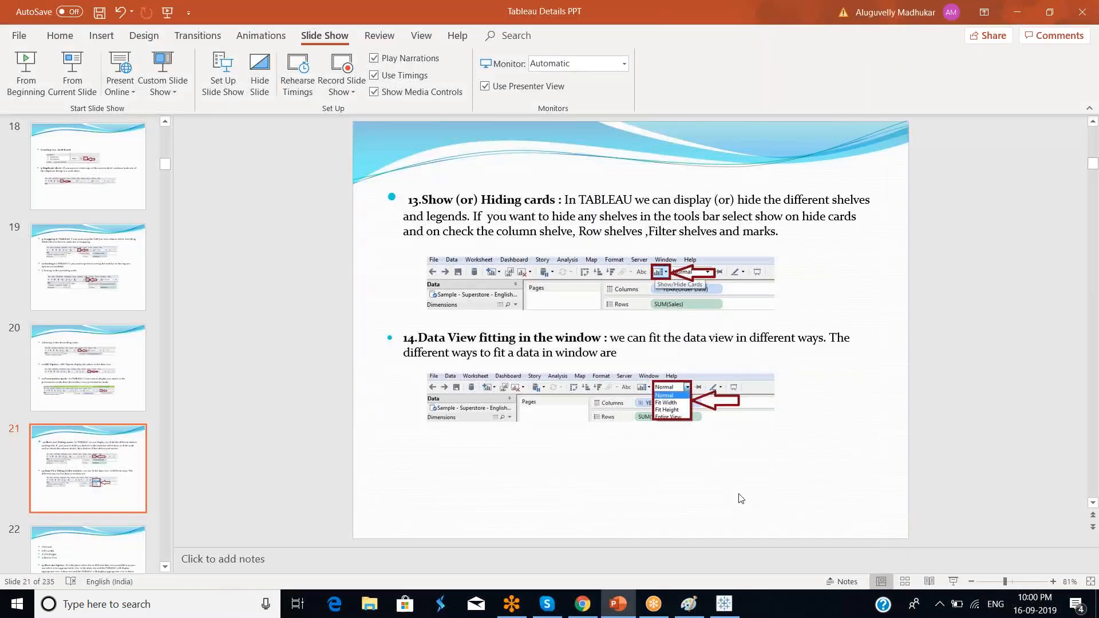
pyautogui.click(724, 604)
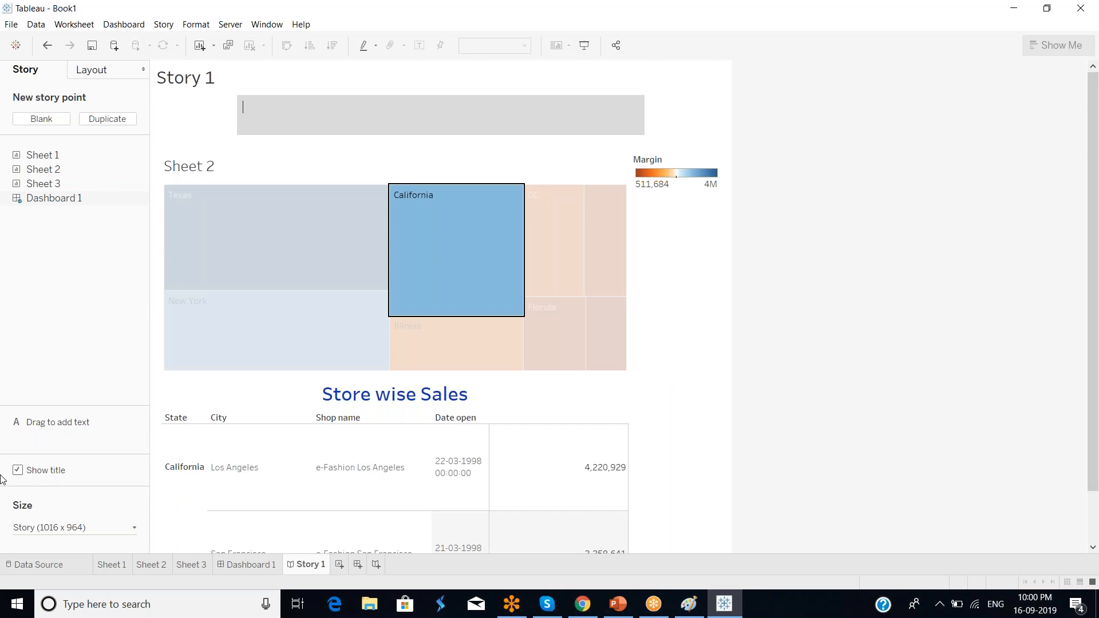
# - On the efashion data source, show the connection types and the Oracle sign-in form, and dismiss them without connecting
pyautogui.click(45, 568)
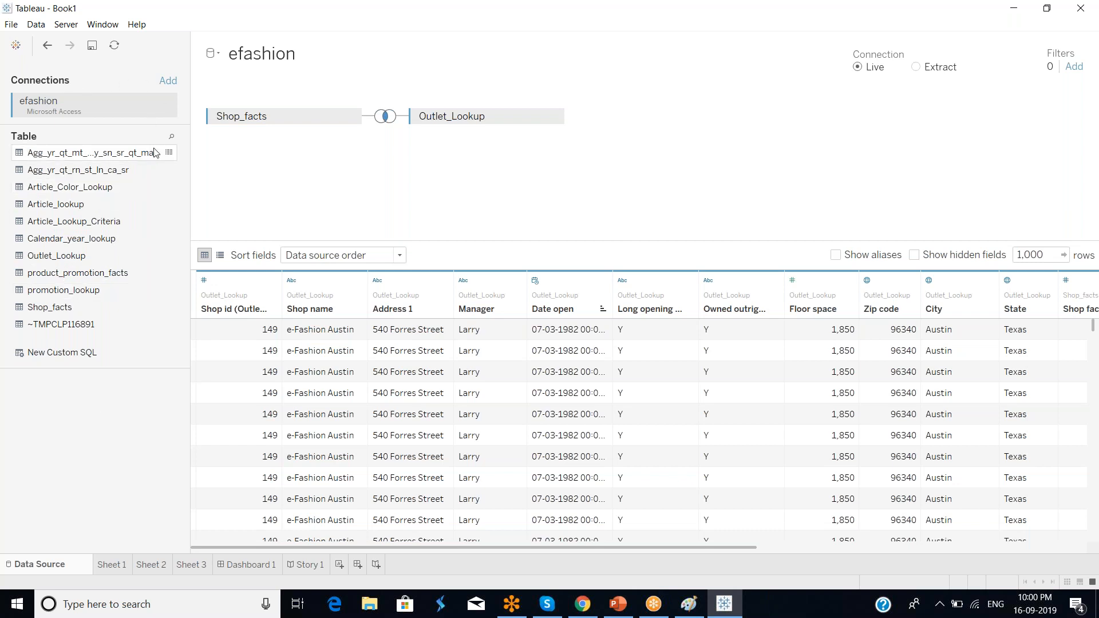
pyautogui.click(168, 83)
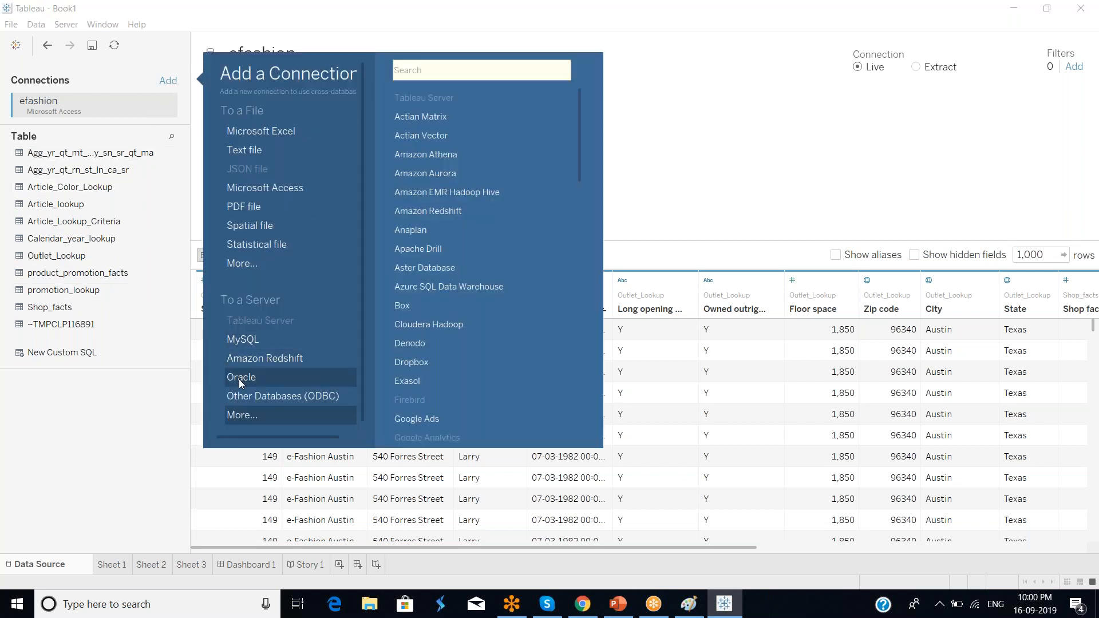
pyautogui.click(239, 378)
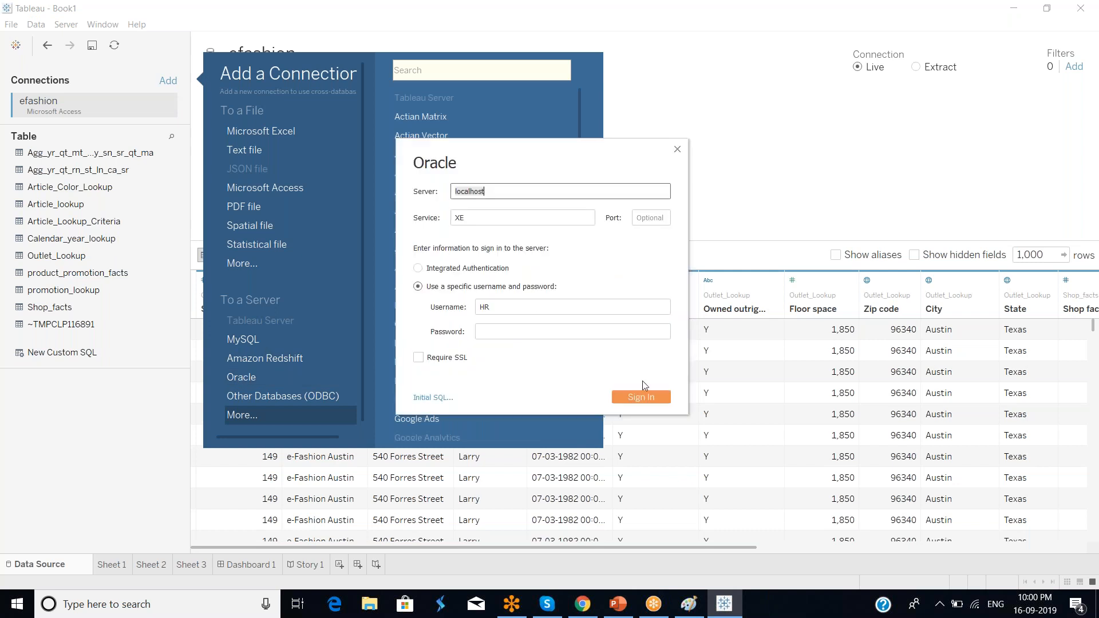
pyautogui.click(677, 150)
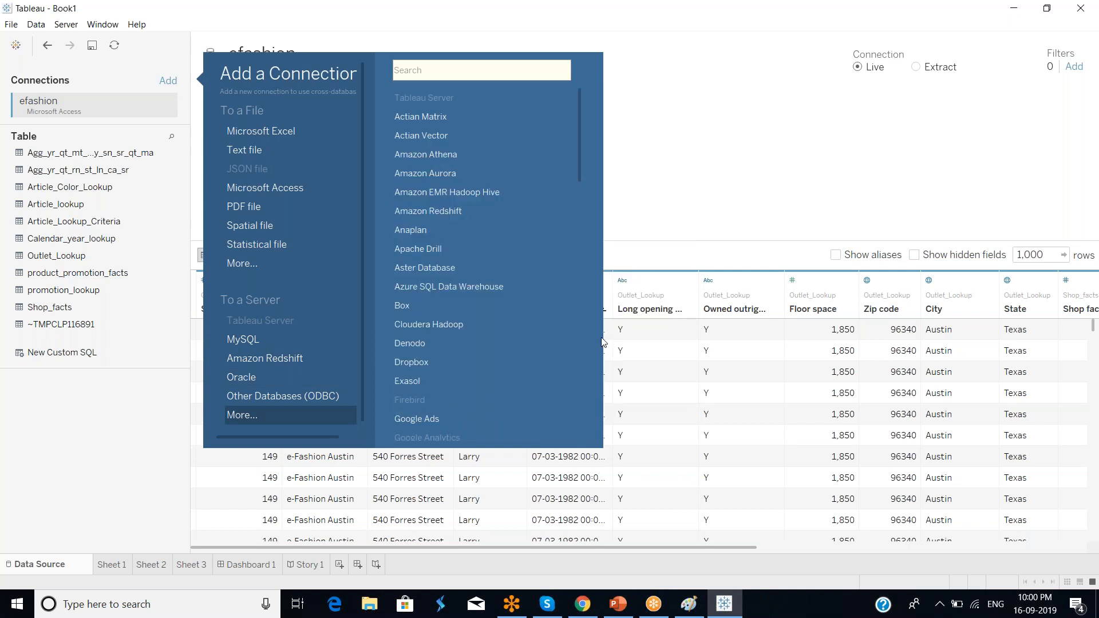
pyautogui.click(747, 161)
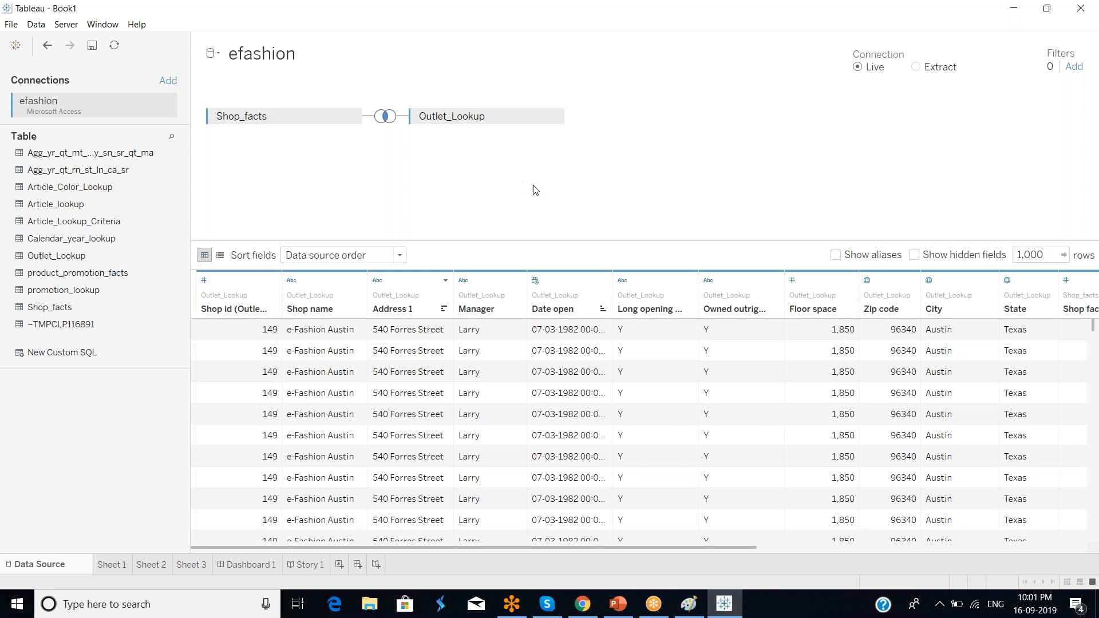
# - Switch to Paint with its blank untitled canvas
pyautogui.click(837, 4)
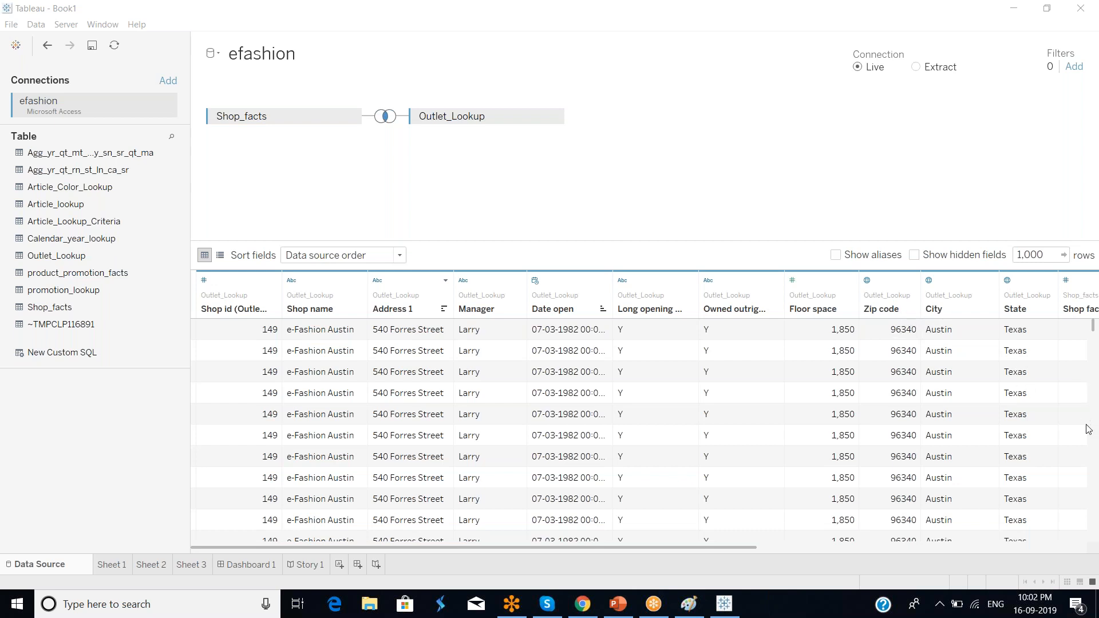
pyautogui.click(604, 177)
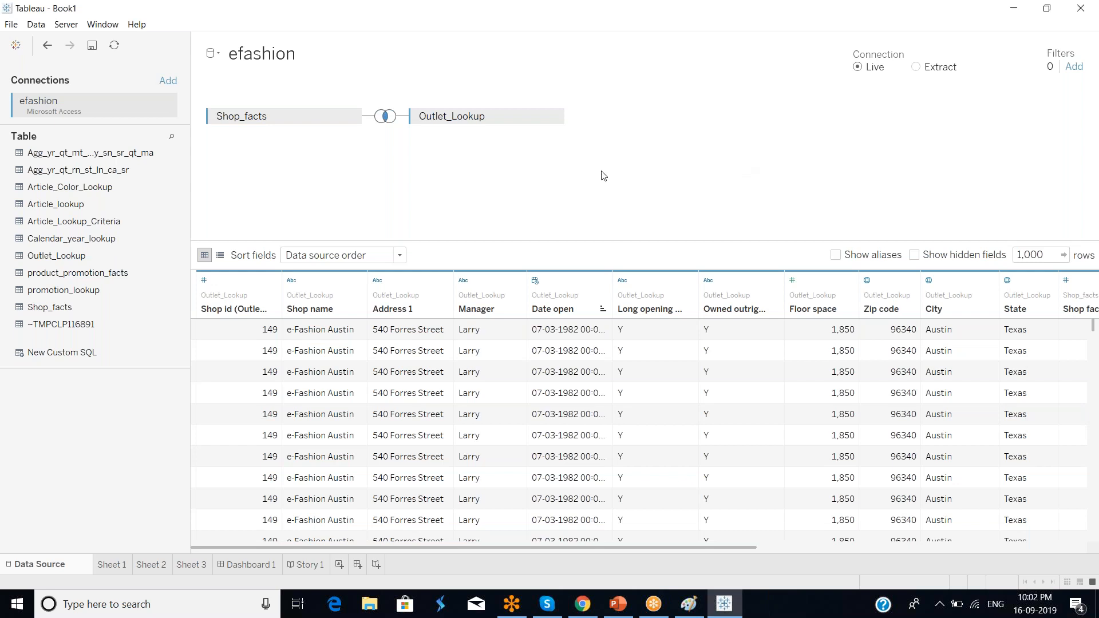
pyautogui.click(690, 608)
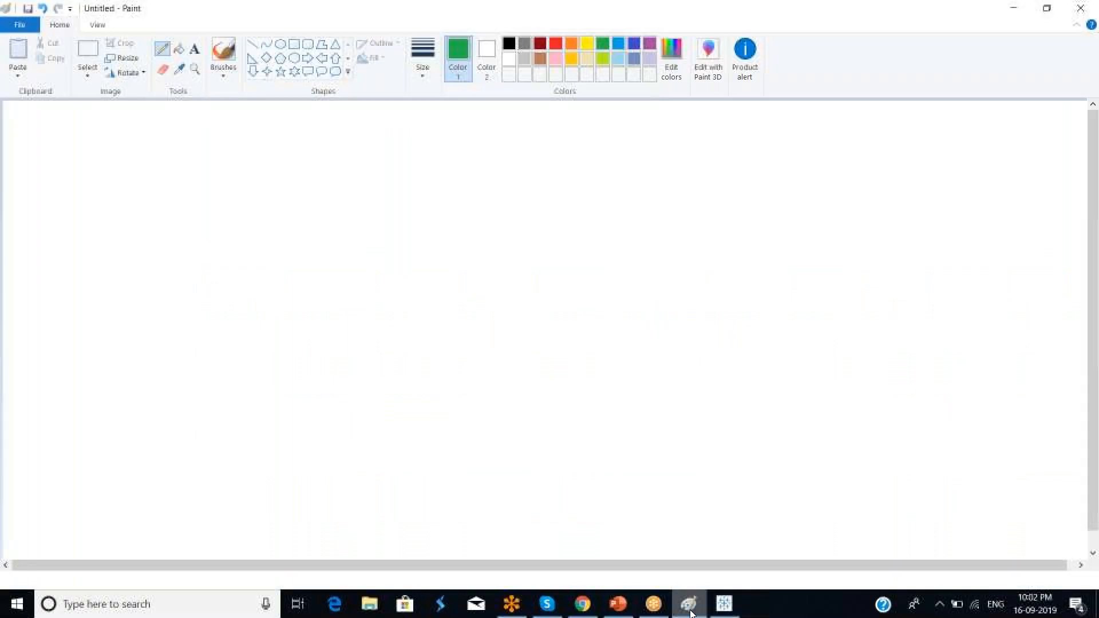